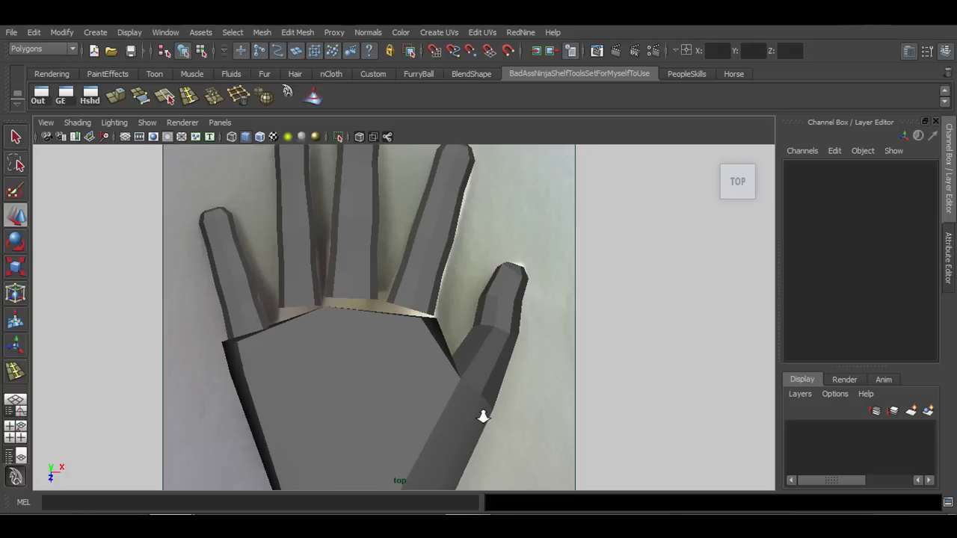
- Overlay the wireframe on the shaded hand in the top view and hide cameras so the reference image is hidden
right_click_drag(482, 416, 287, 427, "alt")
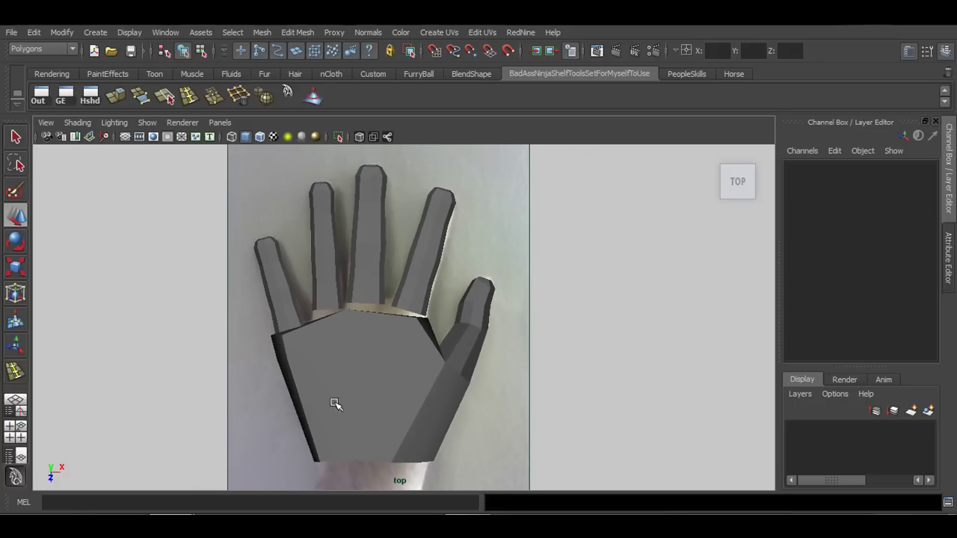
right_click_drag(334, 404, 381, 436, "alt")
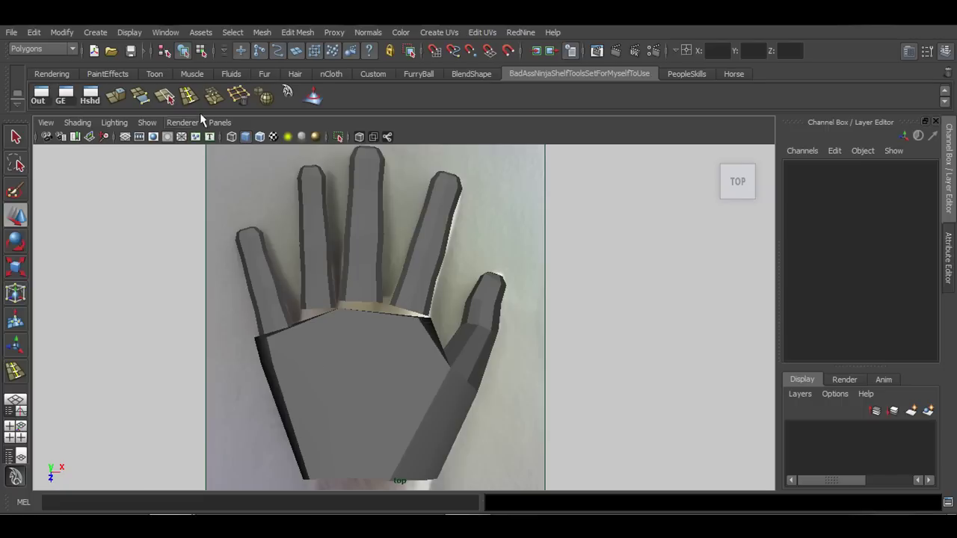
left_click(258, 138)
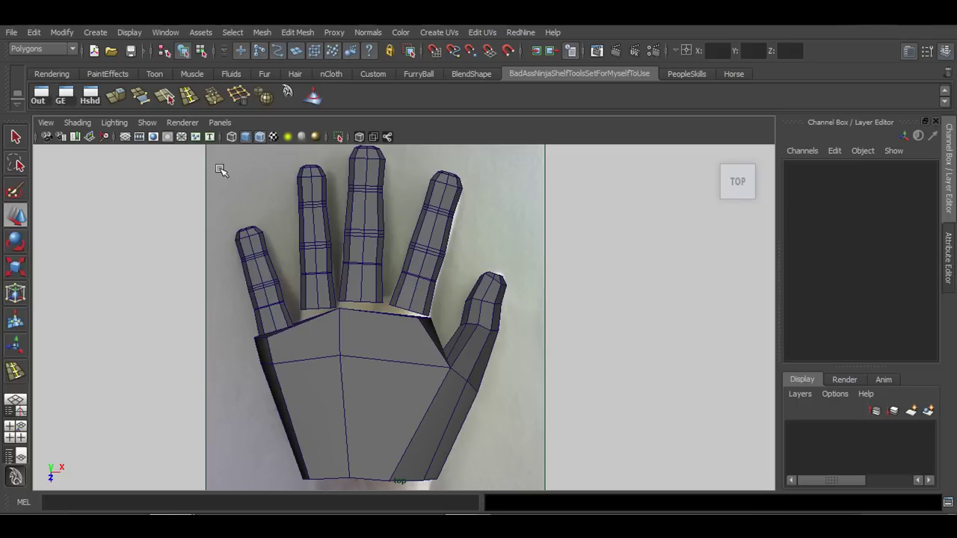
left_click(146, 123)
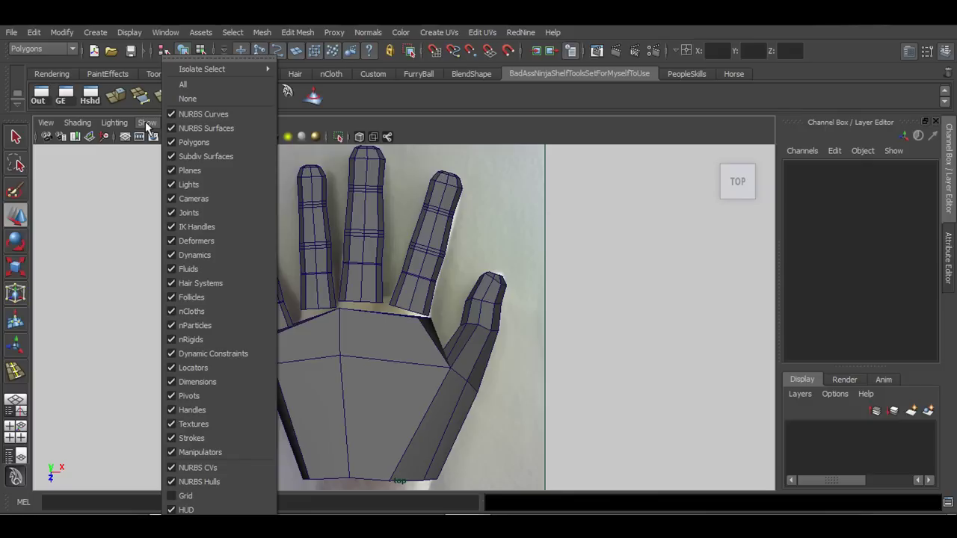
left_click(196, 204)
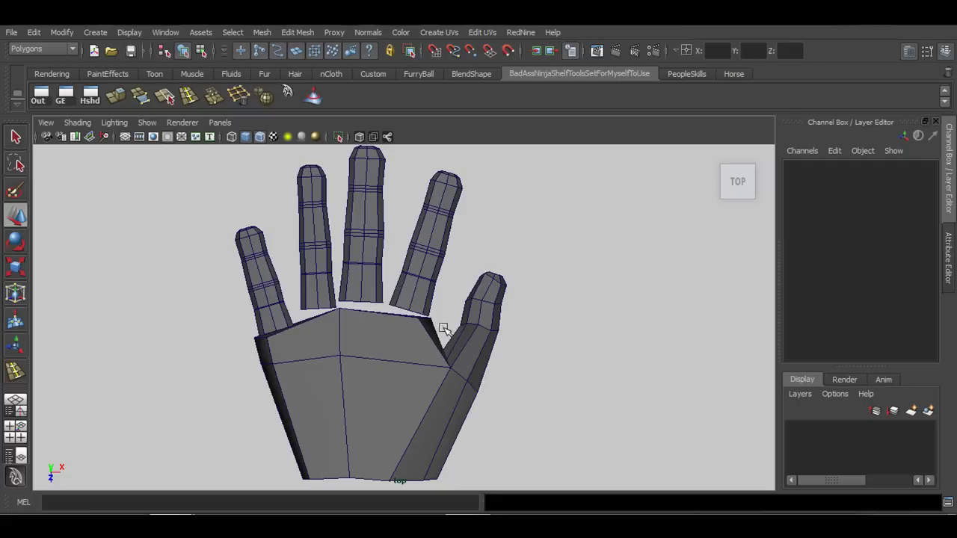
- Switch from the top view to a full-size perspective view and select the palm mesh
key("space")
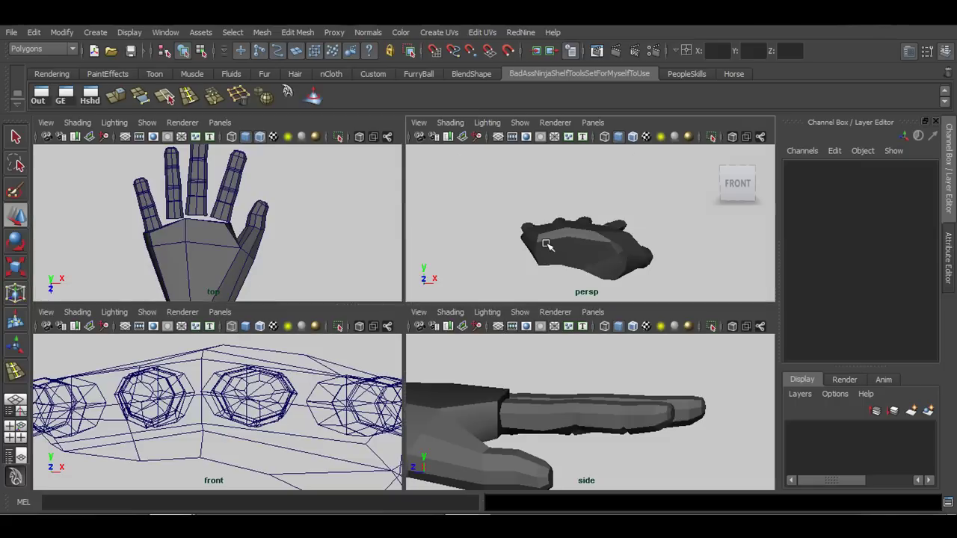
key("space")
left_click_drag(558, 299, 400, 358, "alt")
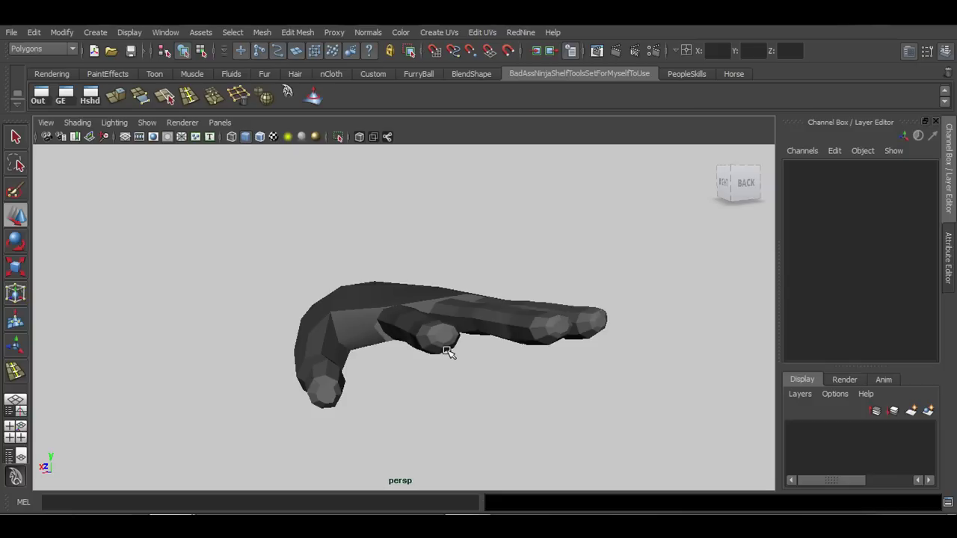
left_click_drag(361, 339, 496, 397, "alt")
left_click(354, 329)
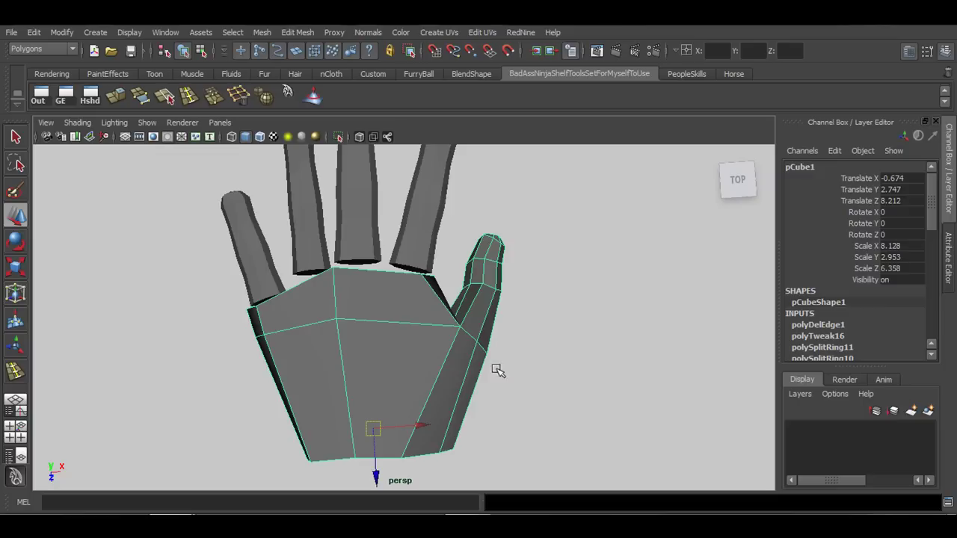
- Select the lengthwise edge loop along the thumb and its side of the palm, and nudge it slightly with the Move tool
left_click_drag(447, 303, 352, 310, "alt")
key("q")
right_click_drag(352, 310, 351, 236)
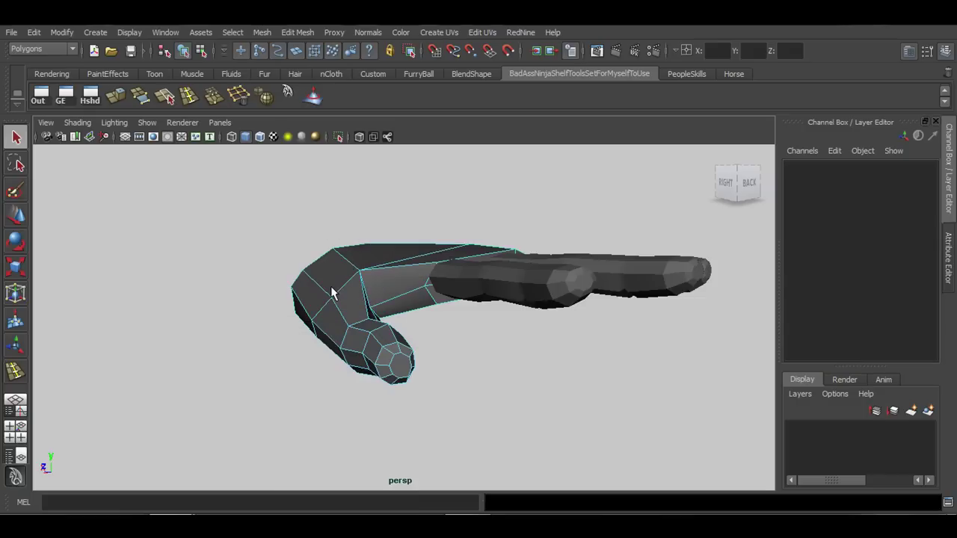
double_click(320, 286)
left_click_drag(372, 351, 495, 380, "alt")
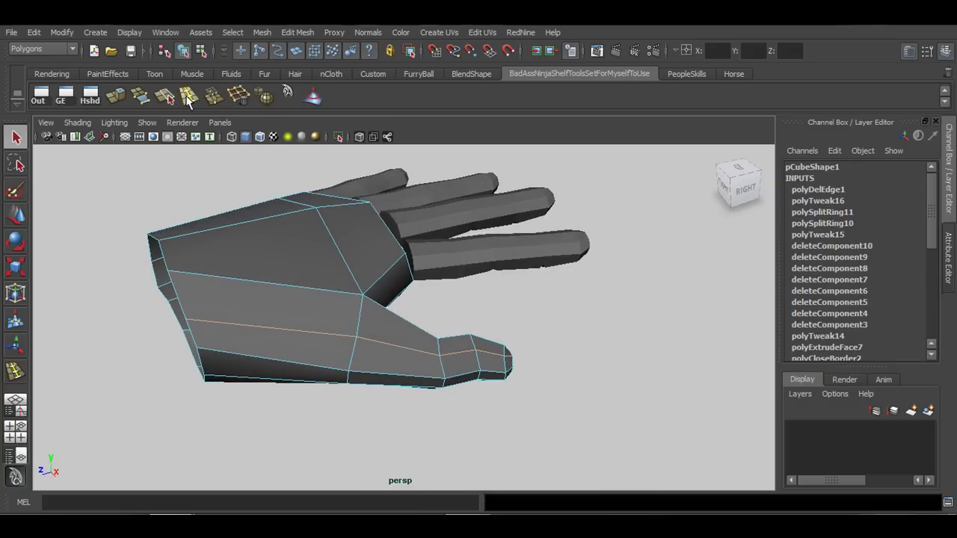
left_click_drag(341, 311, 280, 324, "alt")
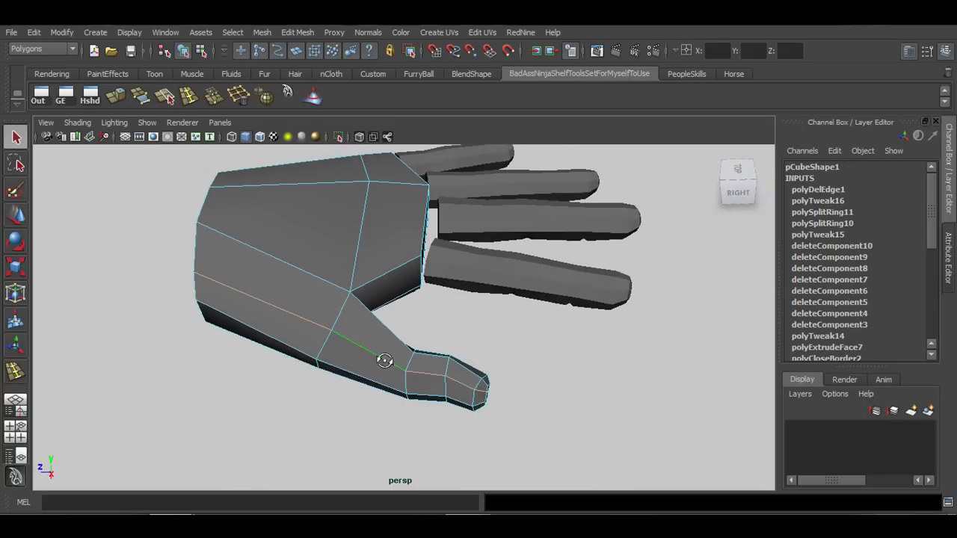
left_click_drag(384, 361, 319, 307, "alt")
key("w")
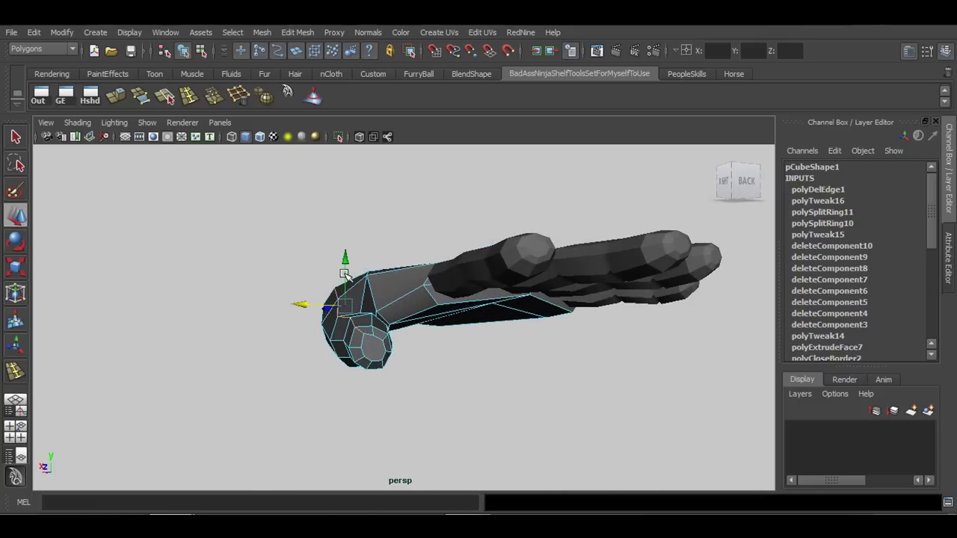
left_click_drag(344, 273, 344, 277)
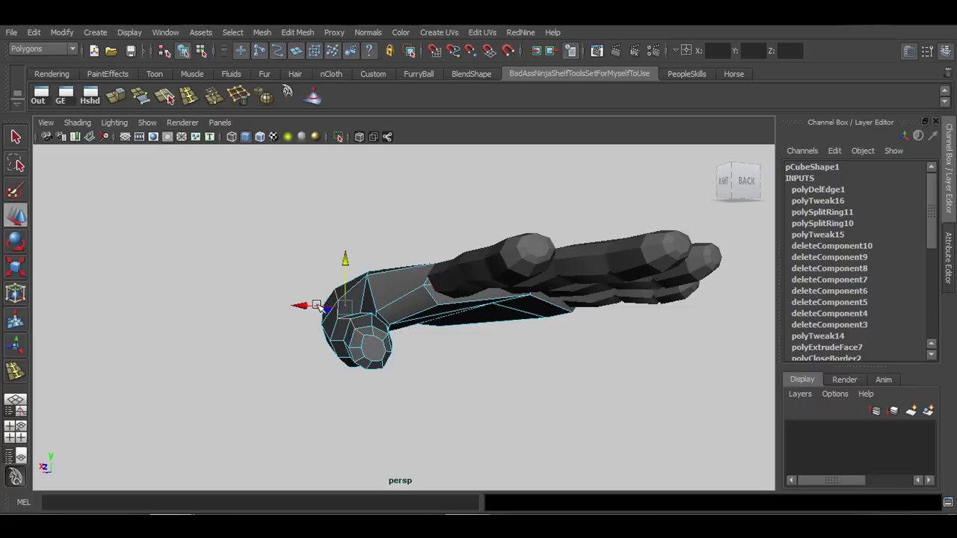
left_click_drag(310, 306, 311, 307)
left_click_drag(396, 363, 372, 292, "alt")
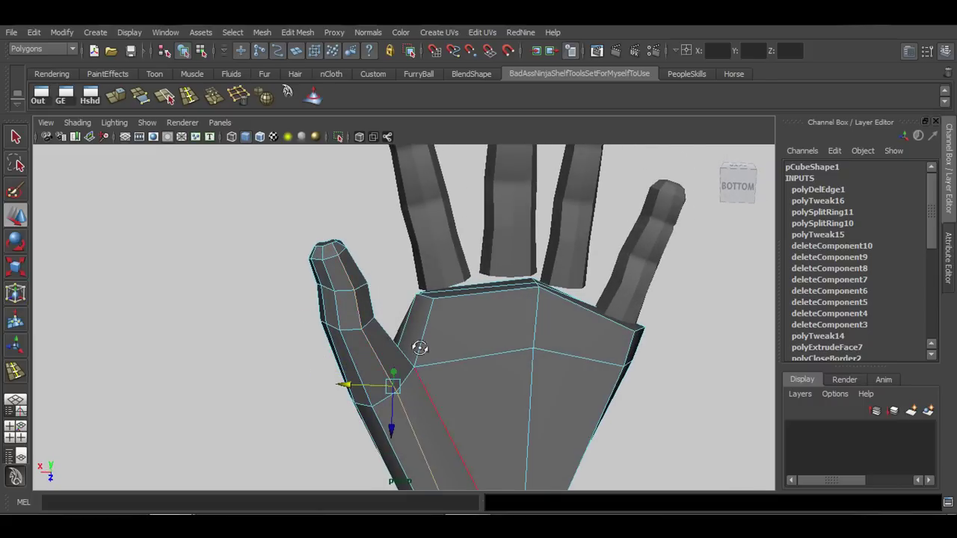
mouse_move(395, 389)
left_mouse_down("alt")
mouse_move(496, 411)
mouse_move(442, 374)
mouse_move(551, 423)
mouse_move(581, 414)
mouse_move(557, 439)
mouse_move(331, 397)
mouse_move(386, 425)
mouse_move(417, 291)
mouse_move(397, 346)
mouse_move(448, 274)
mouse_move(550, 347)
mouse_move(515, 322)
left_mouse_up("alt")
- Overlay the wireframe on the shaded hand in the perspective view and clear the object selection
key("q")
left_click(474, 274)
left_click(259, 136)
left_click_drag(351, 299, 386, 303, "alt")
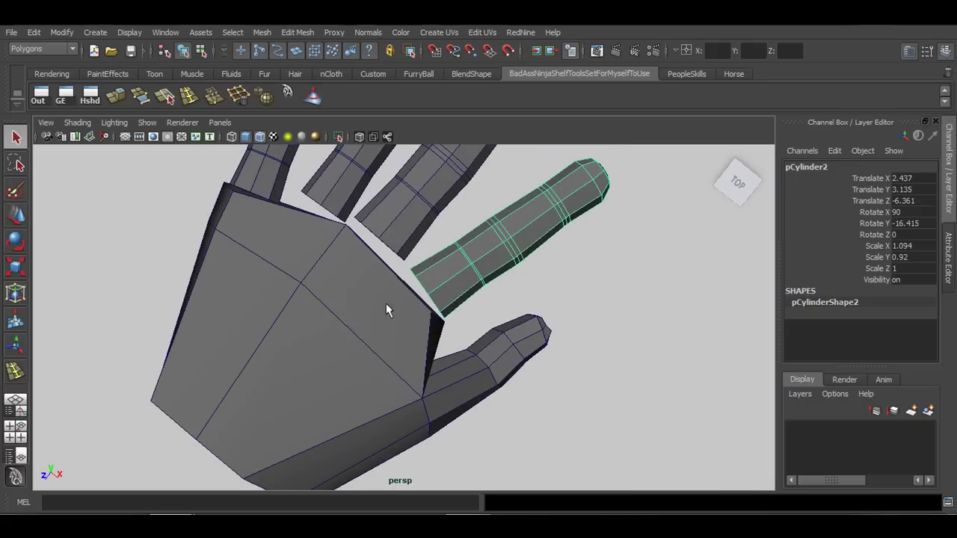
left_click(550, 283)
- Select all the triangular end-cap faces at the base of the middle finger and delete them
left_click_drag(551, 283, 344, 354, "alt")
left_click_drag(478, 311, 415, 346, "alt")
middle_click_drag(435, 296, 434, 318, "alt")
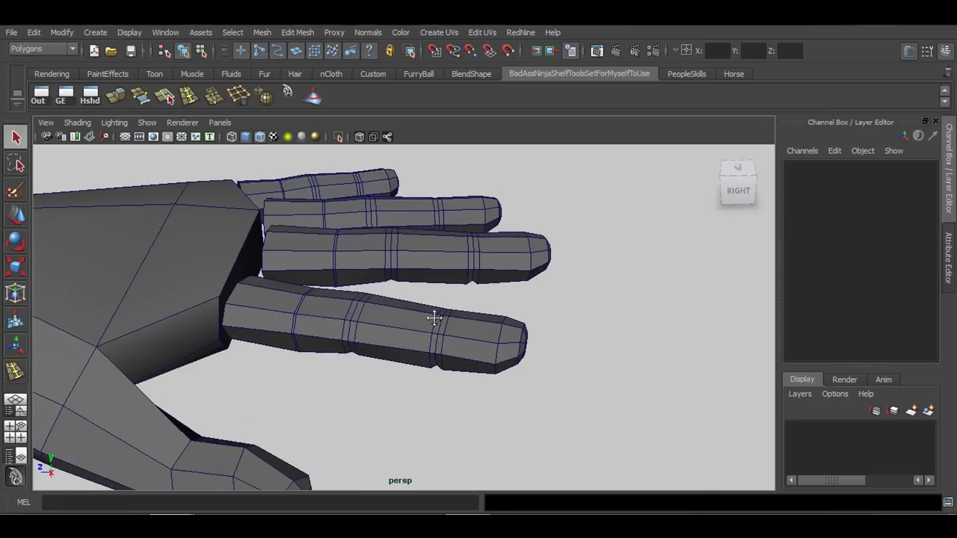
left_click_drag(435, 319, 342, 324, "alt")
scroll(349, 327, "up", 5)
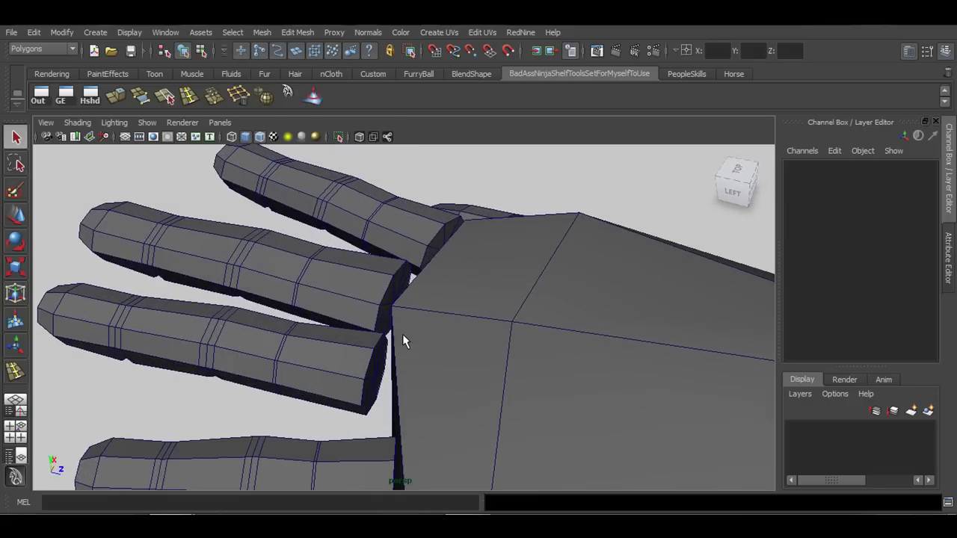
left_click_drag(402, 341, 421, 354, "alt")
left_click(389, 284)
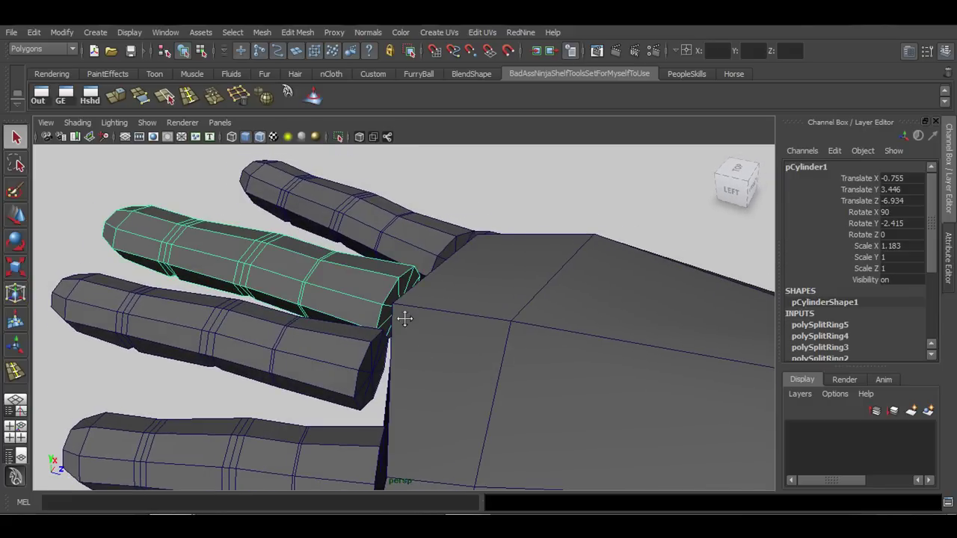
left_click_drag(404, 318, 346, 330, "alt")
right_click(340, 267)
left_click(343, 298)
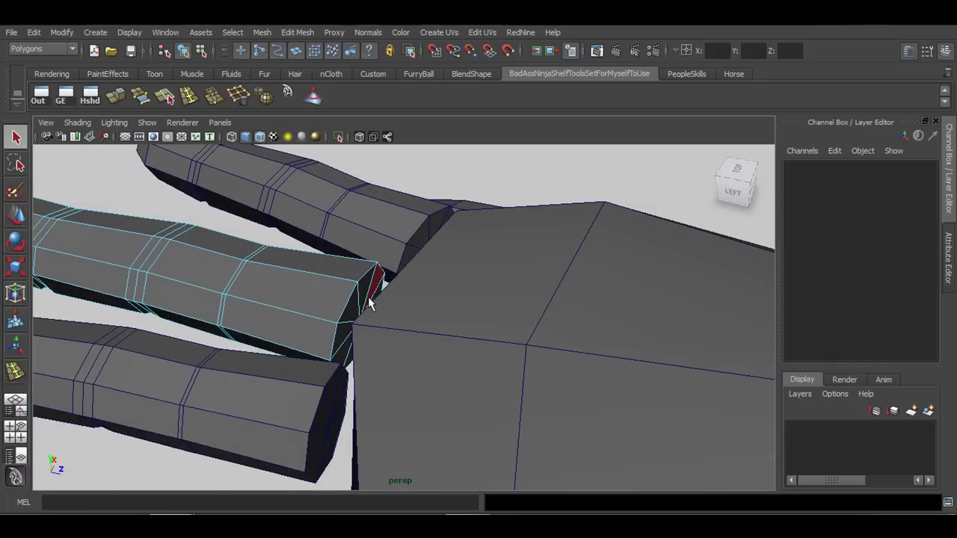
left_click(370, 303)
key("f")
left_click_drag(378, 299, 414, 331, "alt")
left_click(449, 254, "shift")
left_click(462, 263, "shift")
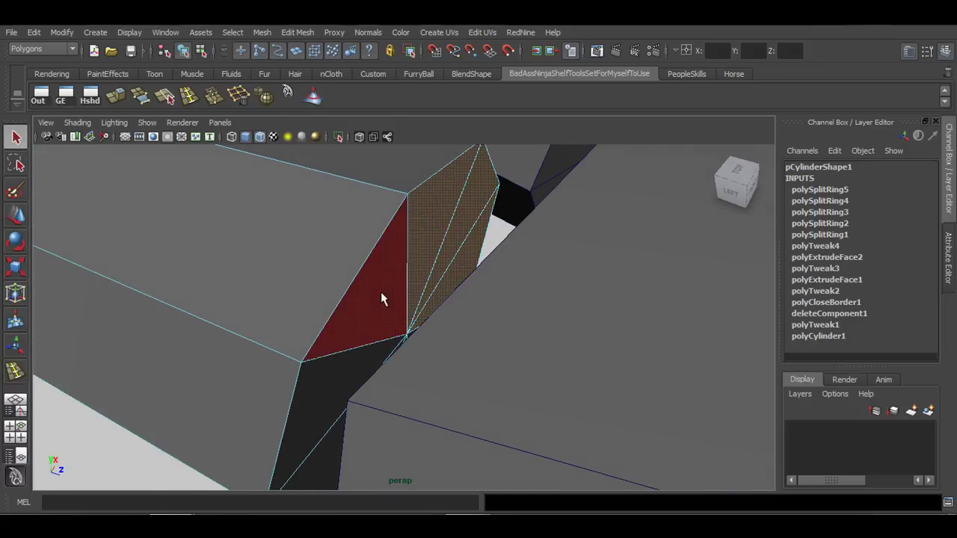
left_click_drag(380, 299, 353, 401, "alt")
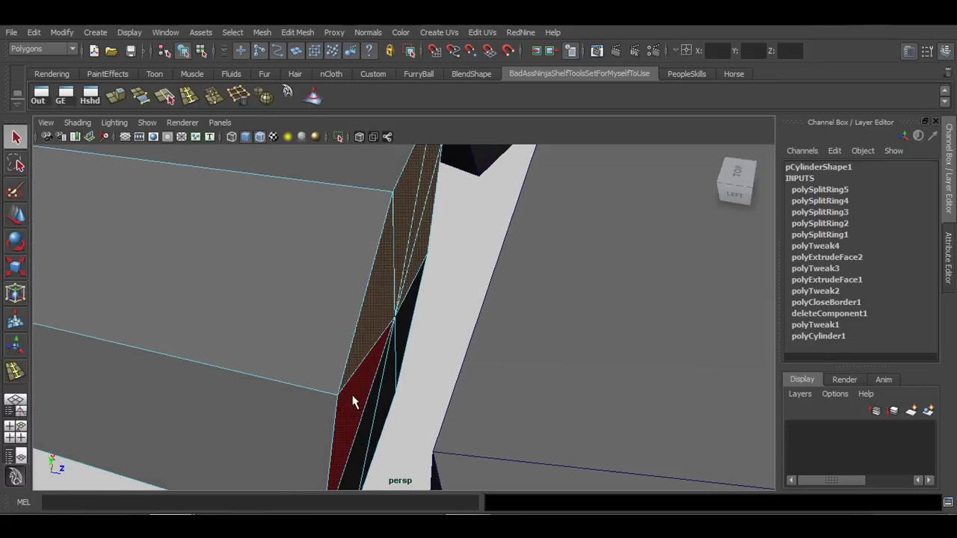
left_click(353, 397, "shift")
left_click(366, 413, "shift")
left_click(385, 412, "shift")
left_click(410, 324, "shift")
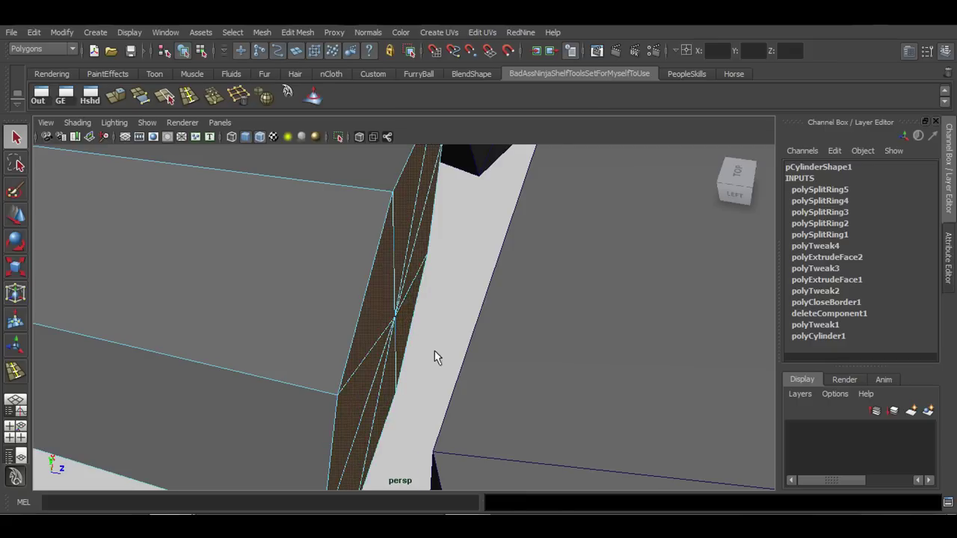
left_click_drag(434, 351, 396, 346, "alt")
key("Delete")
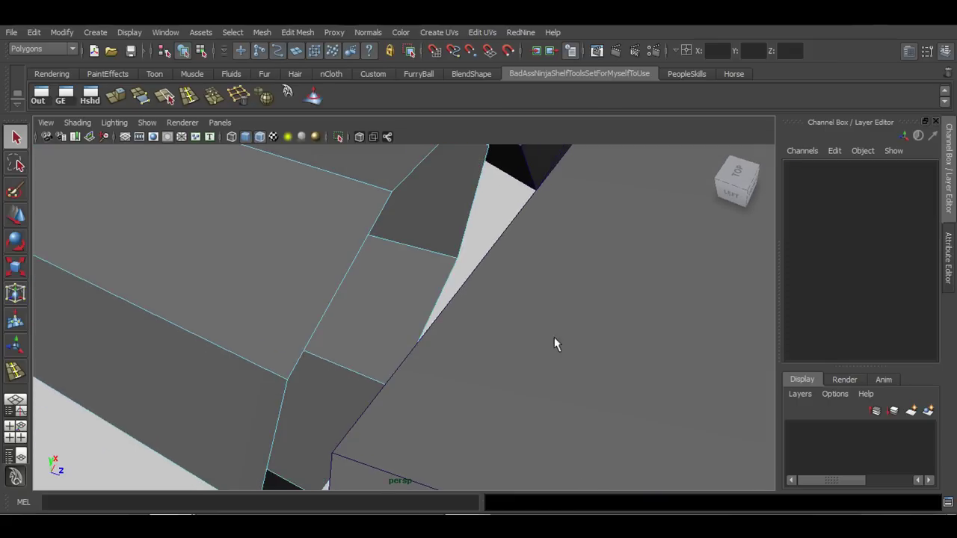
- Select all the triangular end-cap faces at the base of the index finger and delete them
left_click_drag(554, 344, 386, 273, "alt")
left_click(400, 255)
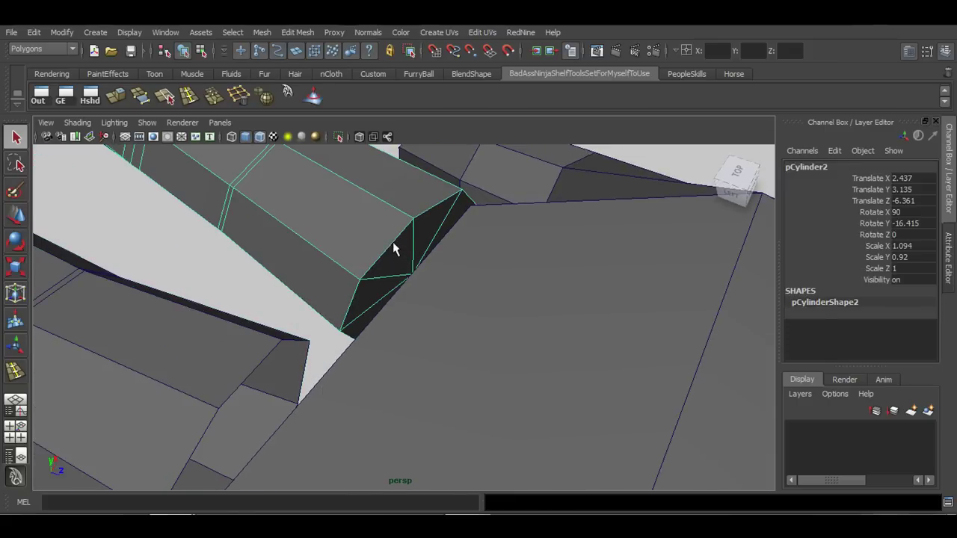
right_click_drag(392, 242, 393, 272)
left_click(423, 238)
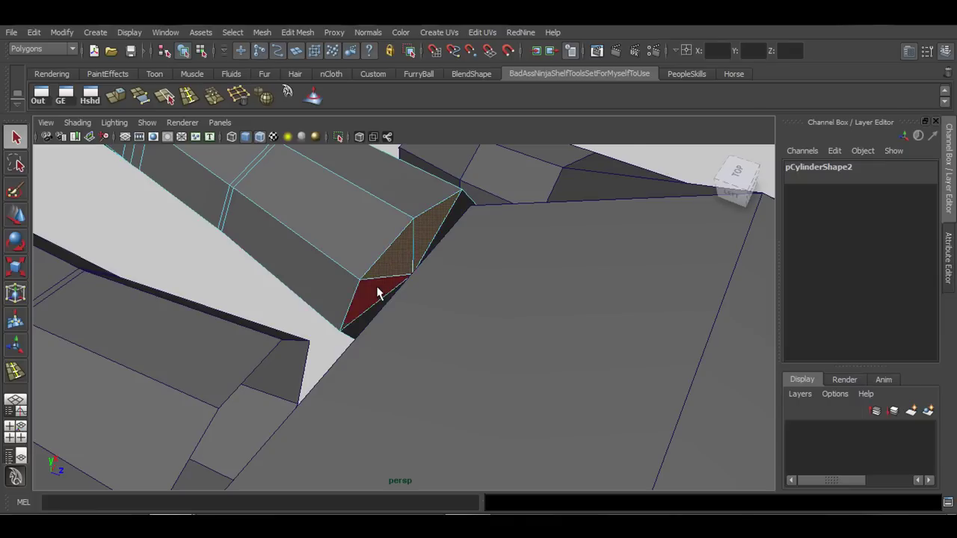
left_click_drag(377, 293, 394, 260, "alt")
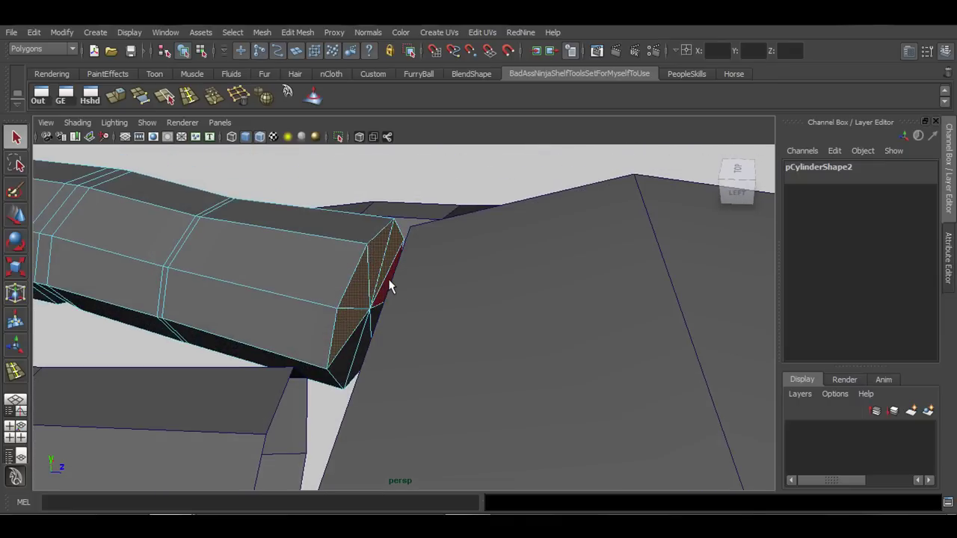
left_click(388, 282, "shift")
left_click(377, 320, "shift")
left_click(363, 342, "shift")
left_click(345, 355, "shift")
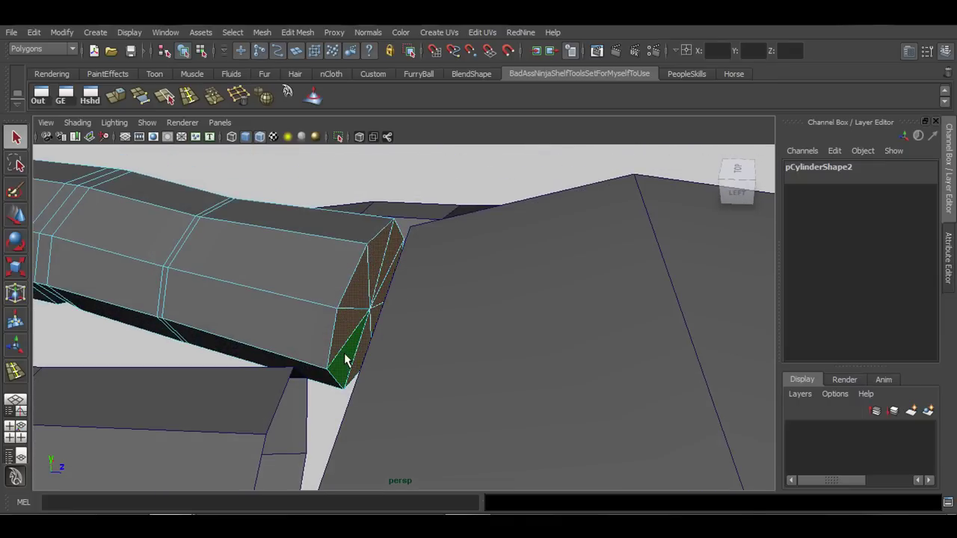
key("Delete")
- Delete the triangular end-cap faces at the base of the ring finger
left_click_drag(433, 376, 337, 338, "alt")
left_click(320, 299)
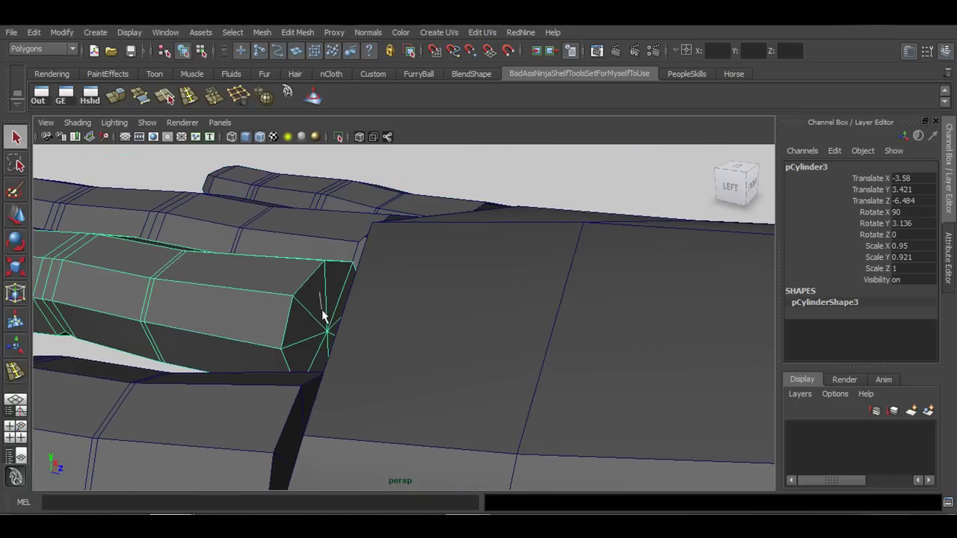
right_click_drag(323, 316, 320, 298)
left_click(336, 291)
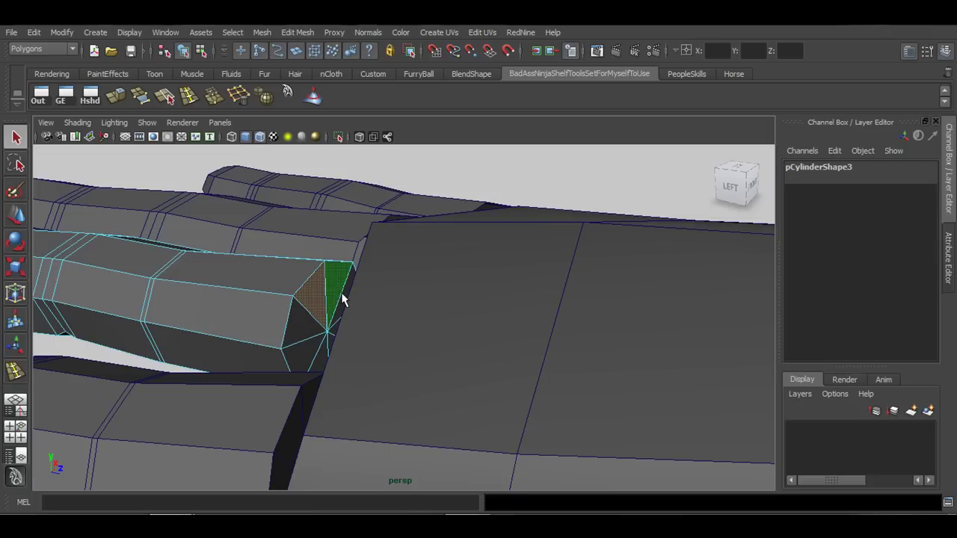
left_click(342, 299, "shift")
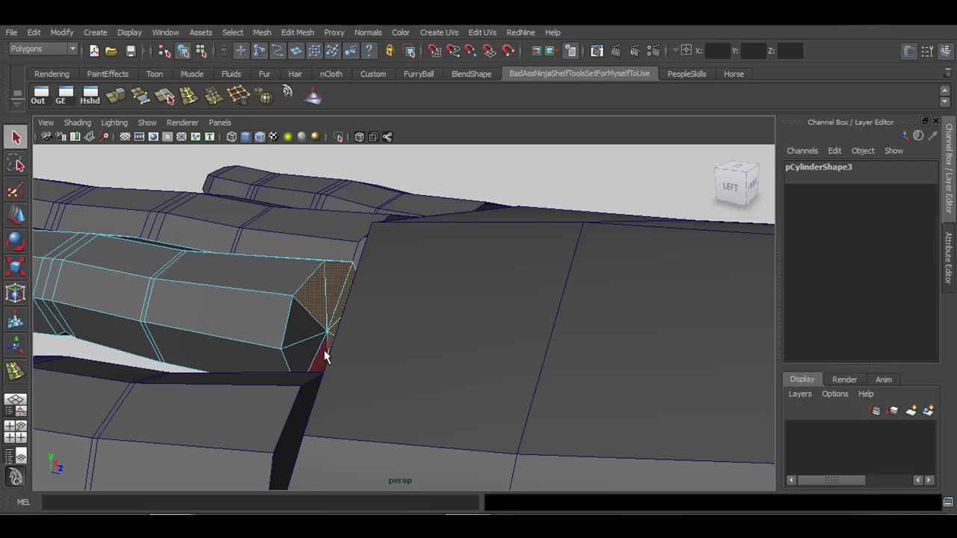
key("Delete")
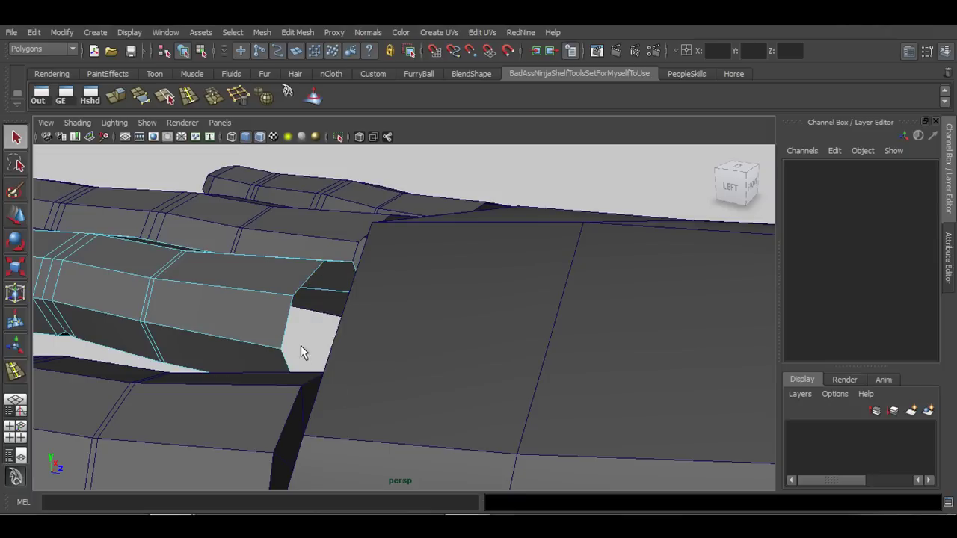
- Undo the last face deletion on the side of the ring finger and clear the face selection
left_click_drag(301, 348, 550, 234, "alt")
key("ctrl+z")
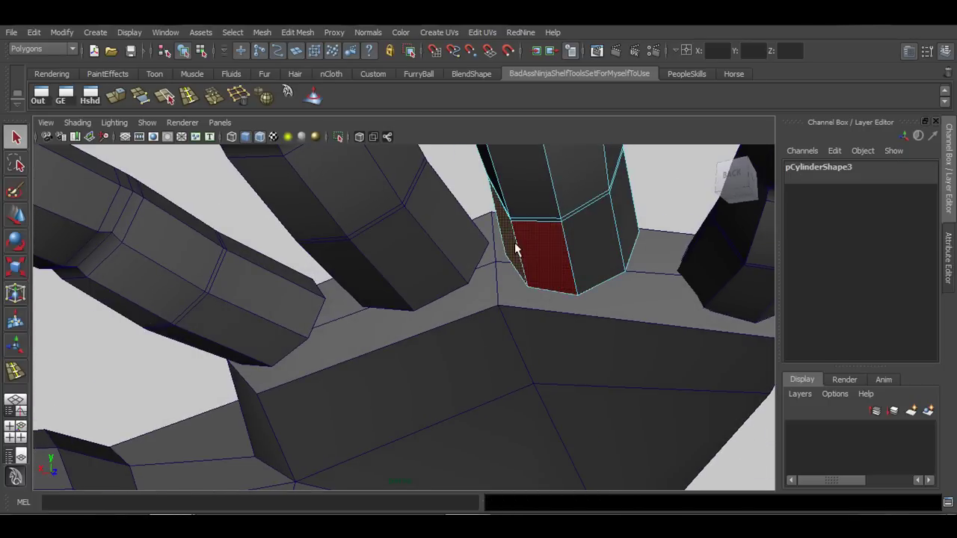
left_click_drag(528, 271, 369, 343, "alt")
left_click(423, 354)
- Delete the triangular end-cap faces at the base of the little finger
left_click(365, 342)
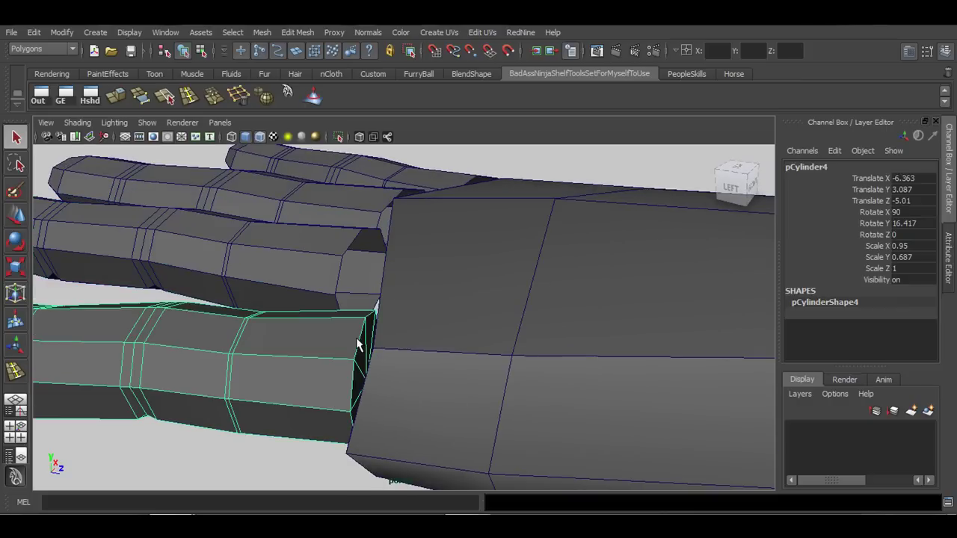
right_click(355, 336)
left_click(358, 299)
left_click(364, 351)
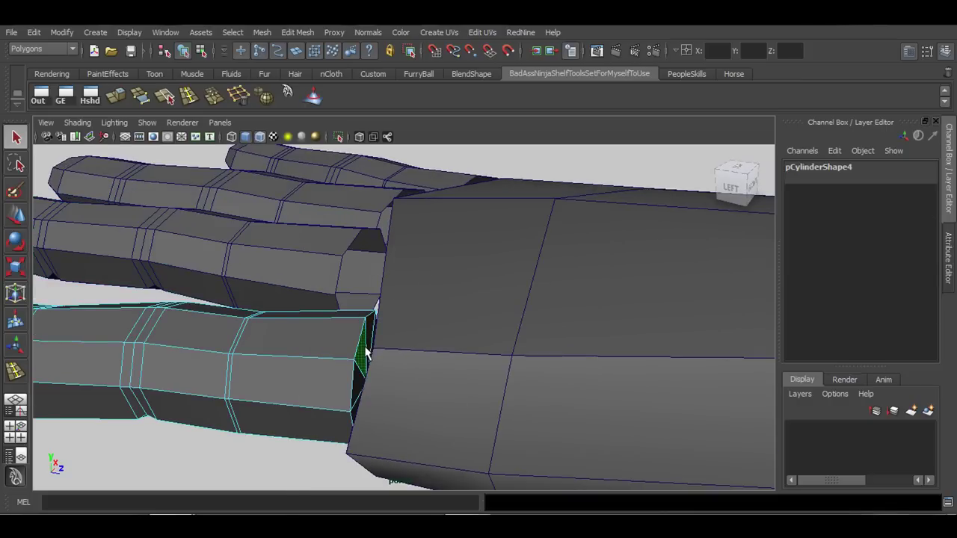
left_click(363, 366)
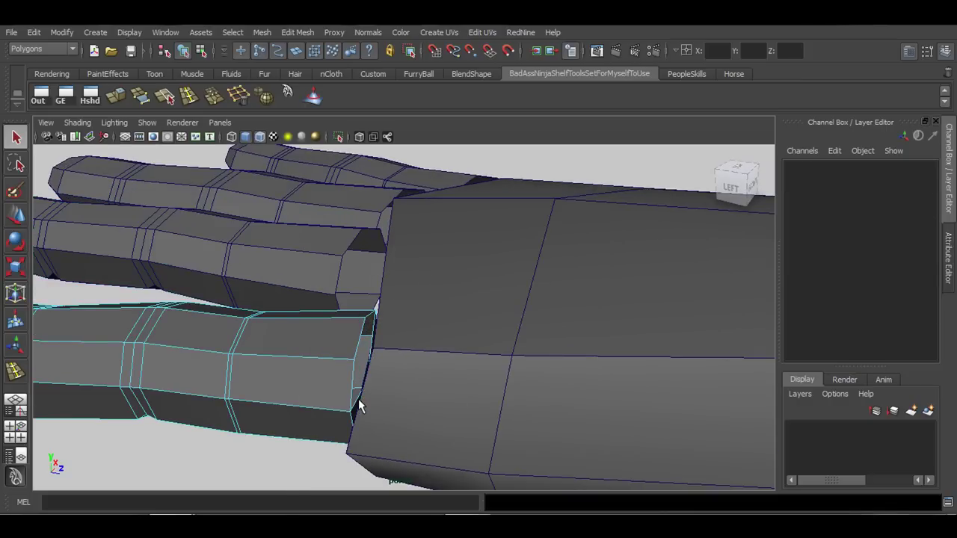
- Select the leftover end-cap faces inside the base of the little finger and delete them
mouse_move(316, 352)
left_mouse_down("alt")
mouse_move(412, 356)
mouse_move(462, 399)
mouse_move(363, 359)
mouse_move(364, 371)
mouse_move(382, 382)
mouse_move(299, 366)
mouse_move(292, 382)
mouse_move(448, 384)
mouse_move(364, 376)
mouse_move(318, 325)
mouse_move(360, 355)
mouse_move(401, 364)
left_mouse_up("alt")
key("4")
middle_click_drag(464, 309, 458, 321, "alt")
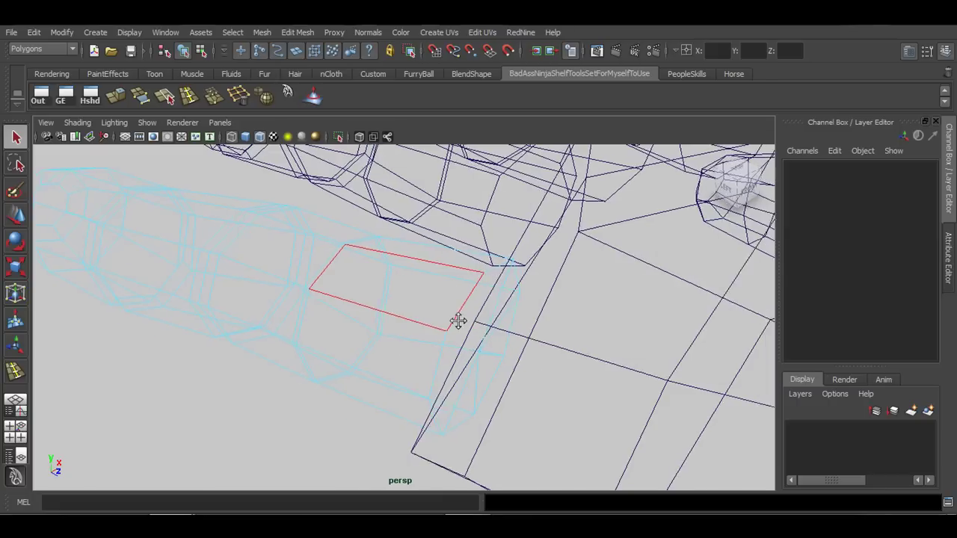
left_click_drag(458, 322, 436, 349, "alt")
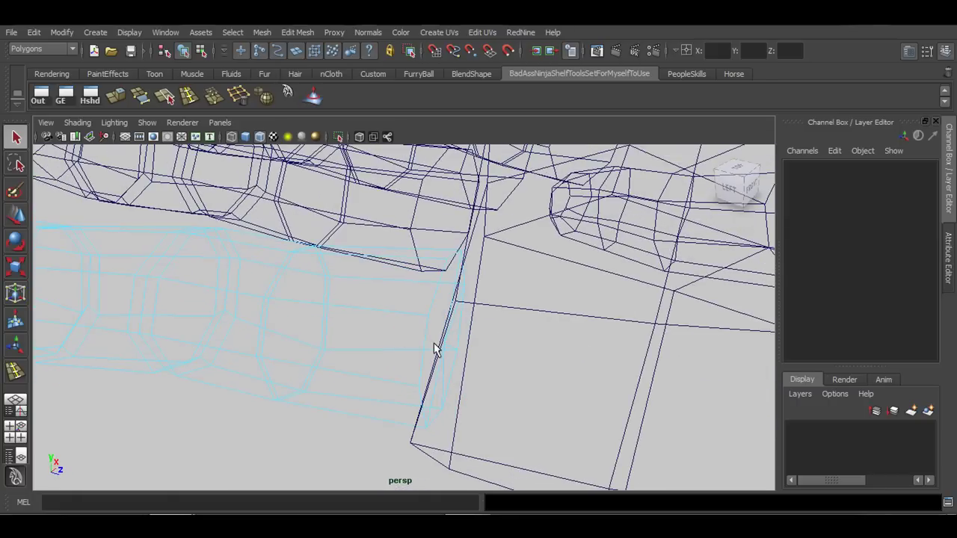
key("5")
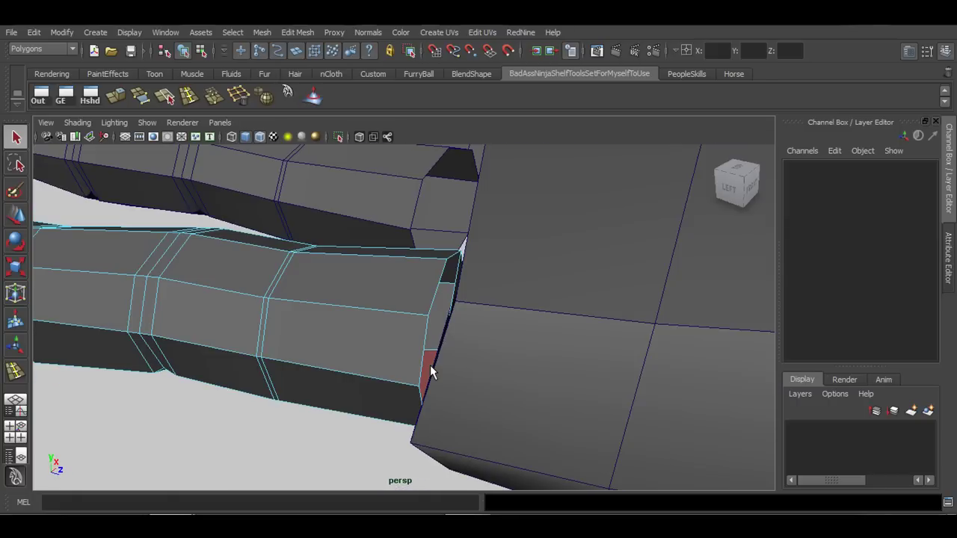
mouse_move(451, 375)
left_mouse_down("alt")
mouse_move(344, 393)
mouse_move(365, 375)
left_mouse_up("alt")
left_click(417, 277)
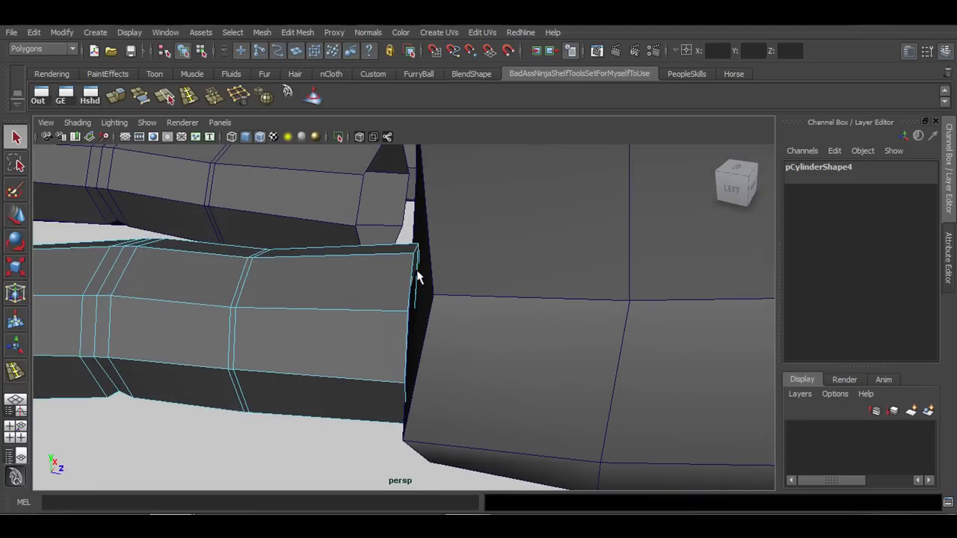
key("F11")
left_click_drag(319, 334, 471, 391, "alt")
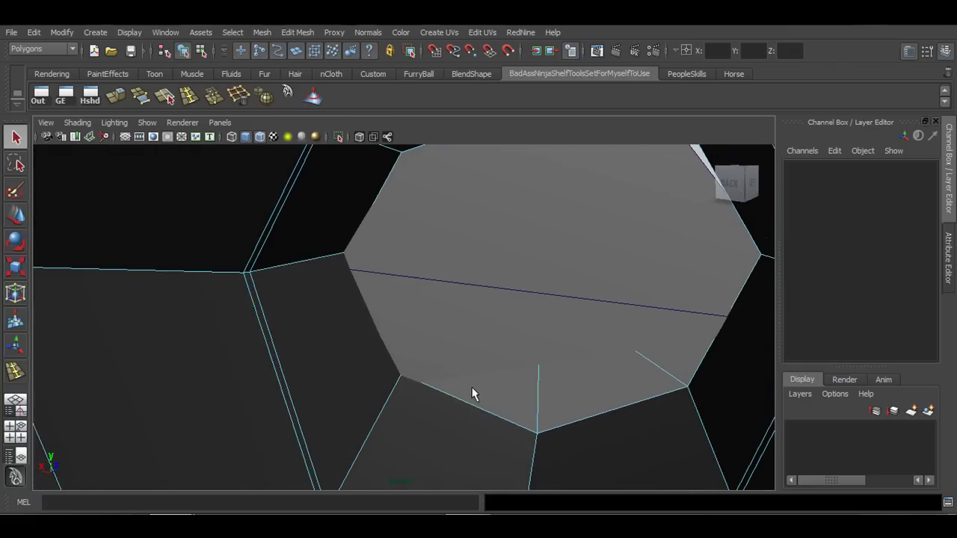
left_click(493, 394)
left_click(598, 382)
key("F10")
- Return to object selection, select the little finger and check its opened base from the side
scroll(515, 321, "down", 3)
left_click_drag(521, 341, 443, 365, "alt")
right_click_drag(303, 323, 350, 252)
left_click(321, 276)
left_click_drag(316, 314, 364, 352, "alt")
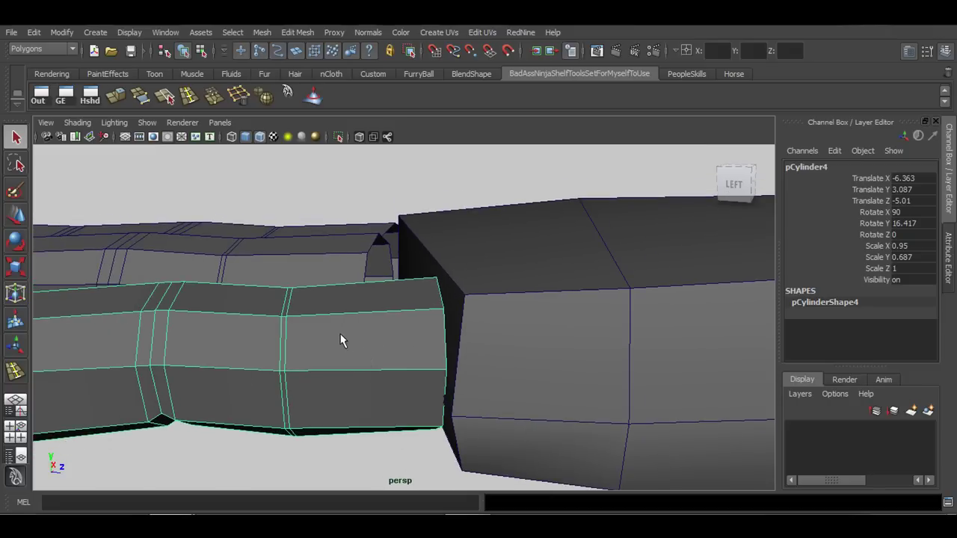
right_click_drag(342, 337, 322, 360, "alt")
left_click_drag(322, 359, 369, 337, "alt")
- In the top view, select the palm mesh and insert a lengthwise edge loop between its centre line and the little-finger side
key("space")
key("space")
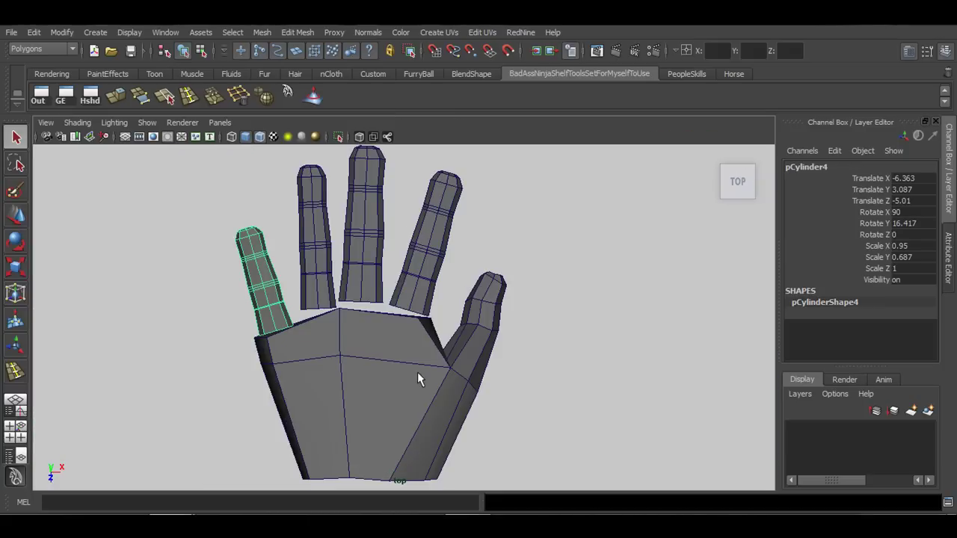
middle_click_drag(417, 378, 391, 359, "alt")
left_click(142, 309)
left_click(251, 358)
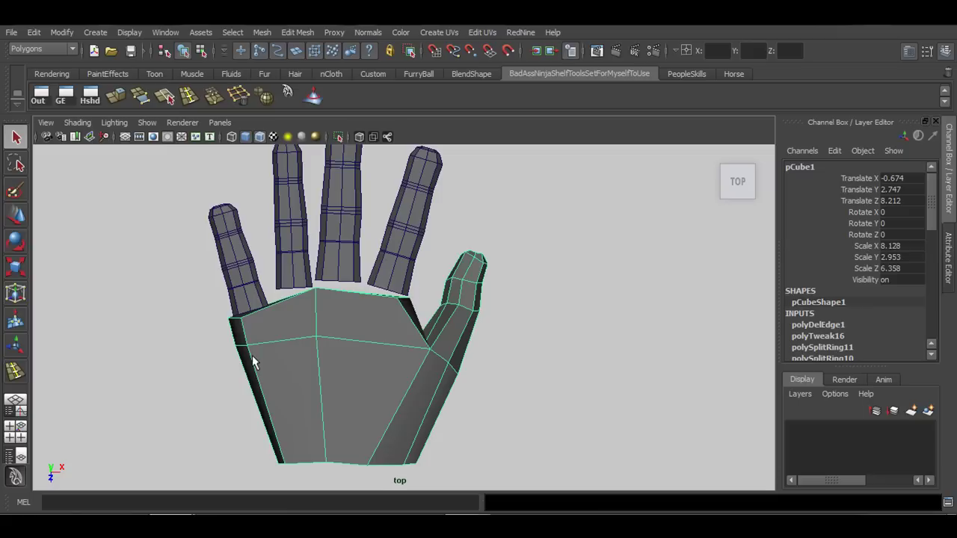
left_click(188, 100)
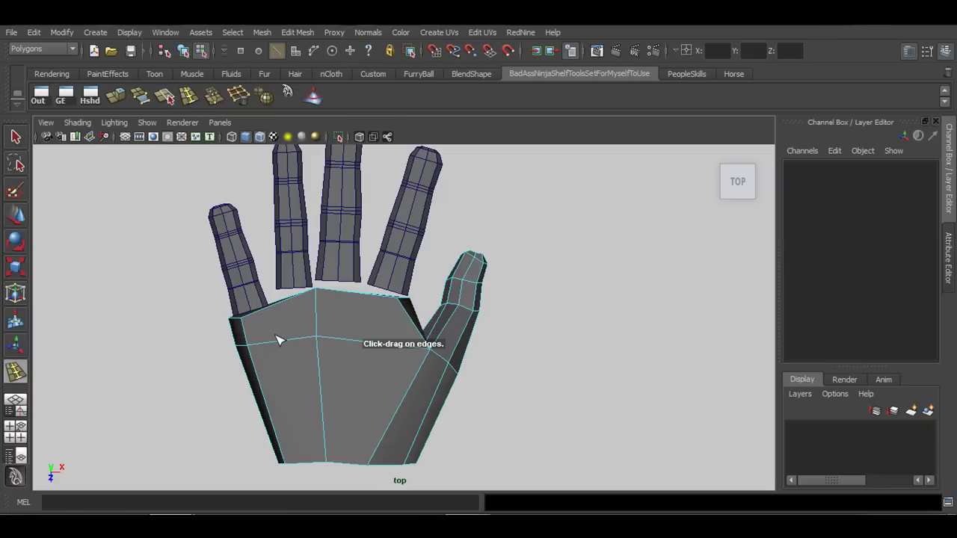
left_click_drag(282, 348, 288, 346)
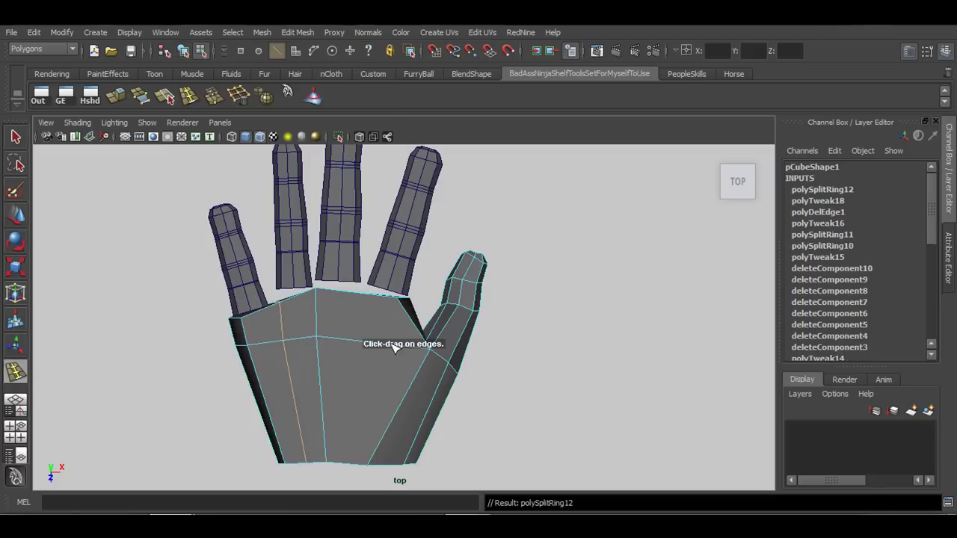
- Raise the new edge loop on the little-finger side of the palm slightly along Y in the perspective view
key("space")
key("space")
key("w")
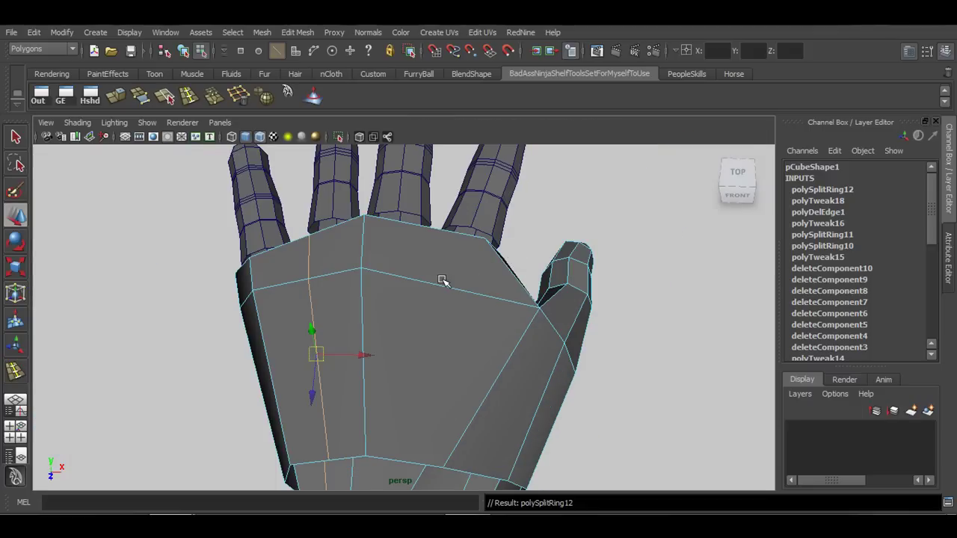
left_click_drag(441, 280, 463, 408, "alt")
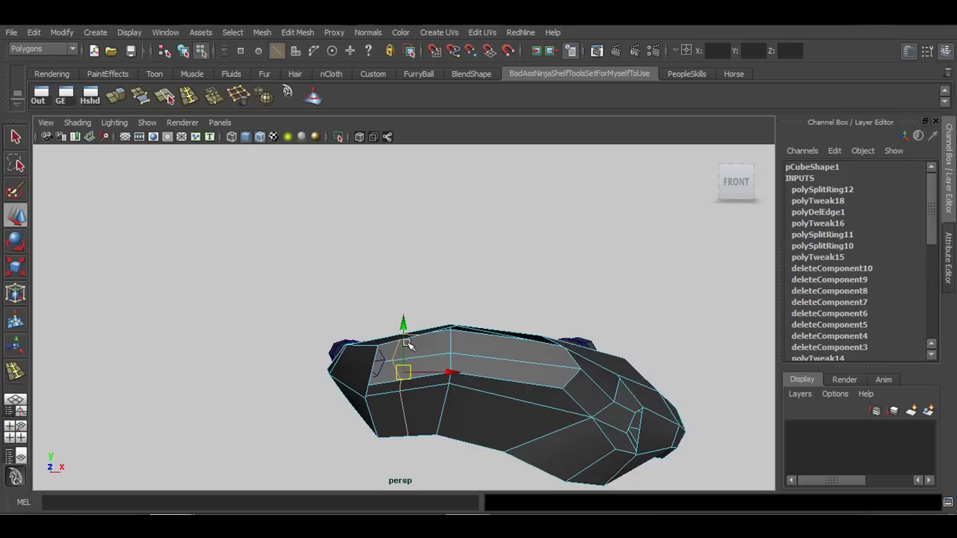
left_click_drag(404, 342, 404, 340)
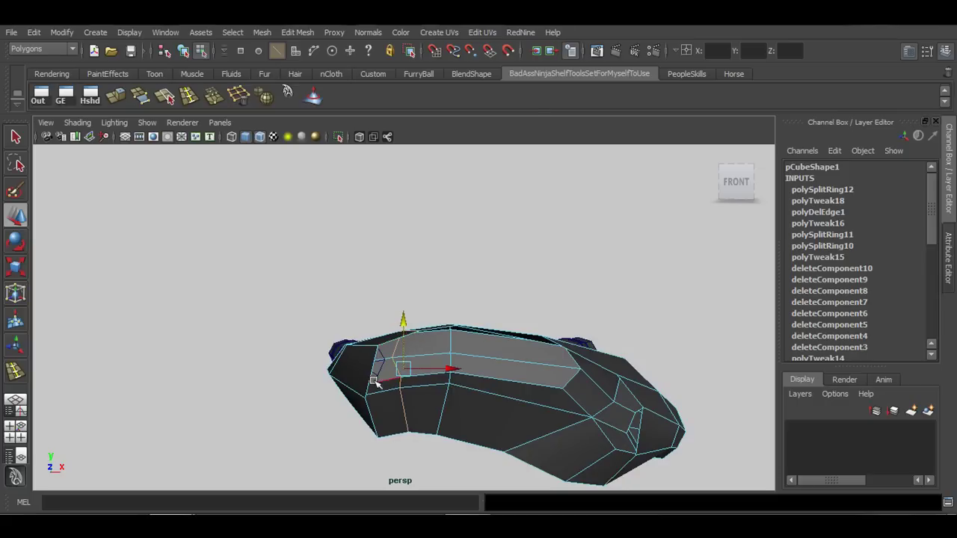
left_click_drag(376, 383, 439, 373, "alt")
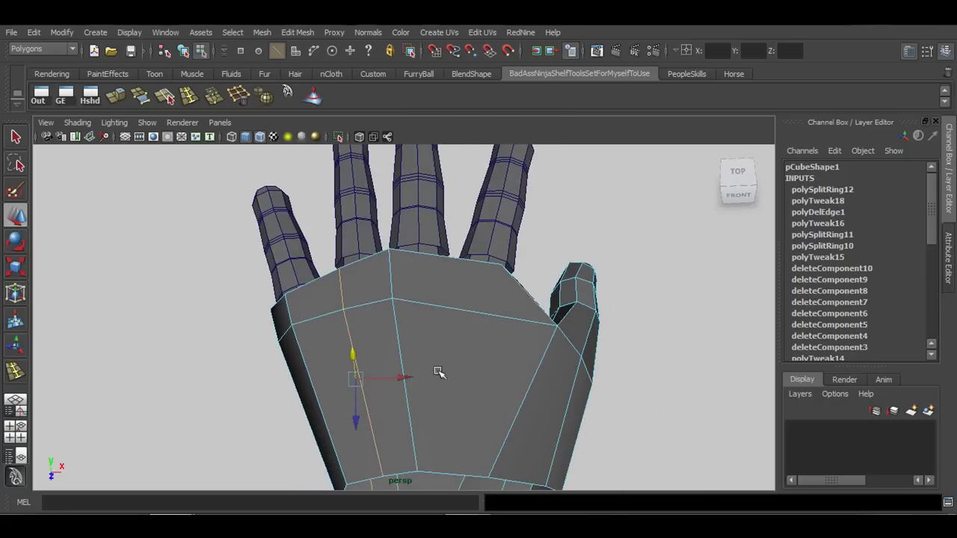
- In the top view, insert a lengthwise edge loop in the palm between the centre line and the index-finger side
left_click(188, 97)
key("space")
key("space")
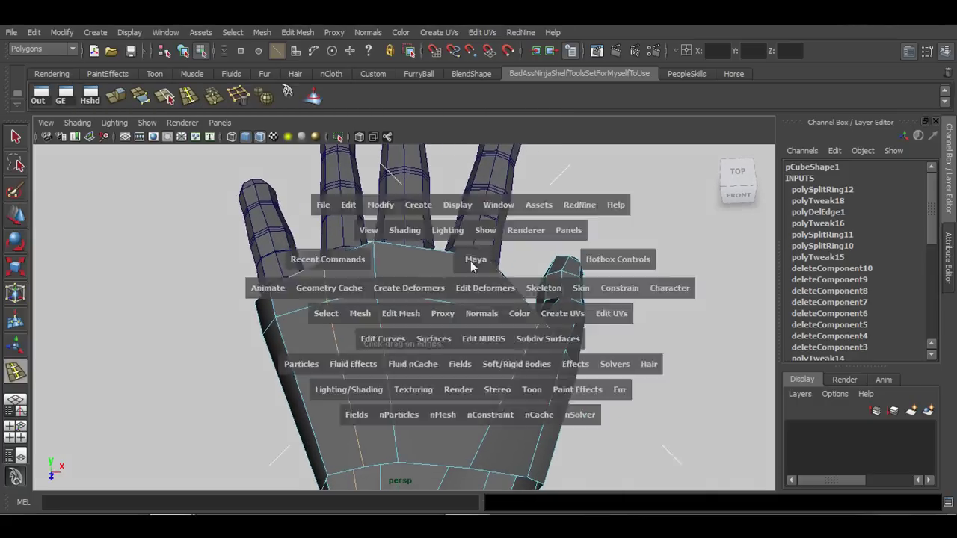
middle_click_drag(391, 345, 379, 337, "alt")
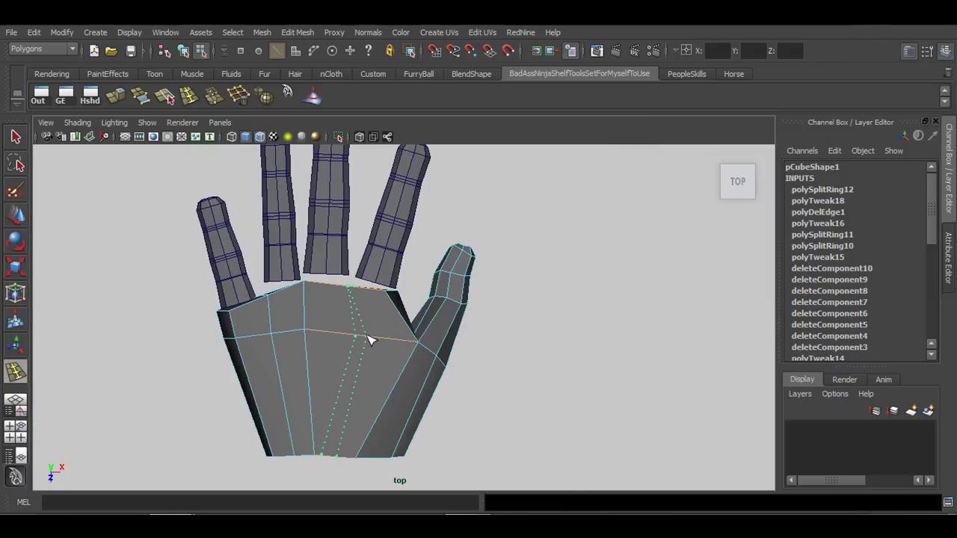
left_click(370, 340)
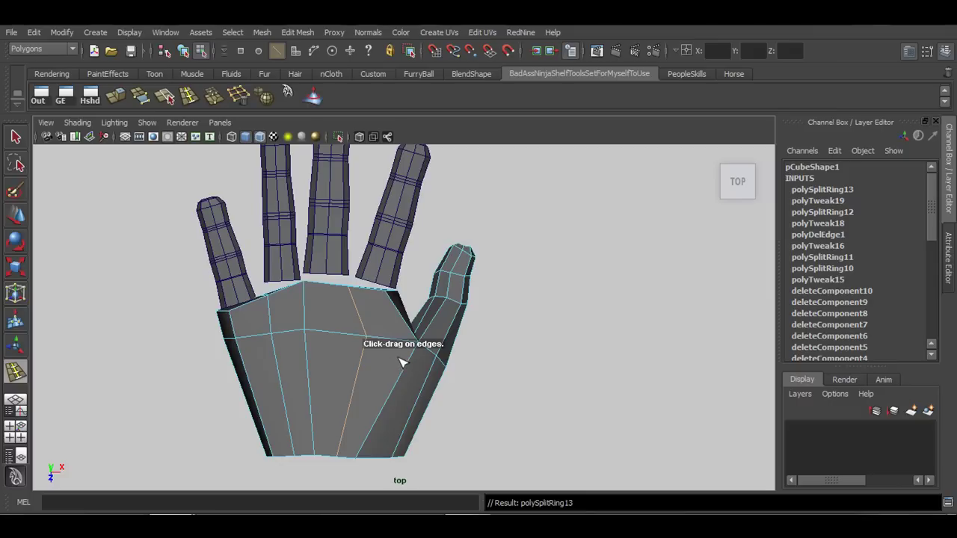
- Scale the new edge loop along X to straighten it and shift it slightly toward the little-finger side
key("r")
left_click_drag(284, 371, 281, 371)
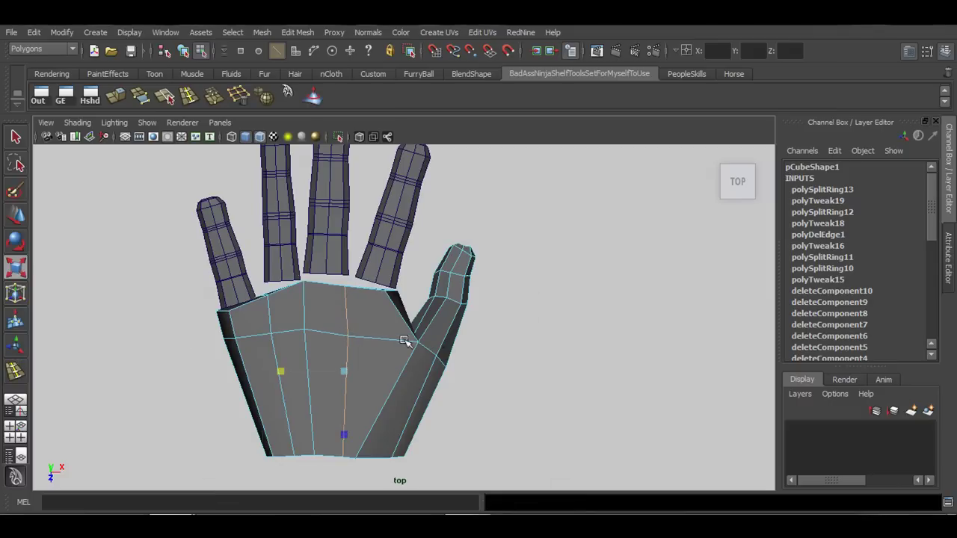
key("space")
key("space")
left_click_drag(455, 337, 451, 288, "alt")
key("e")
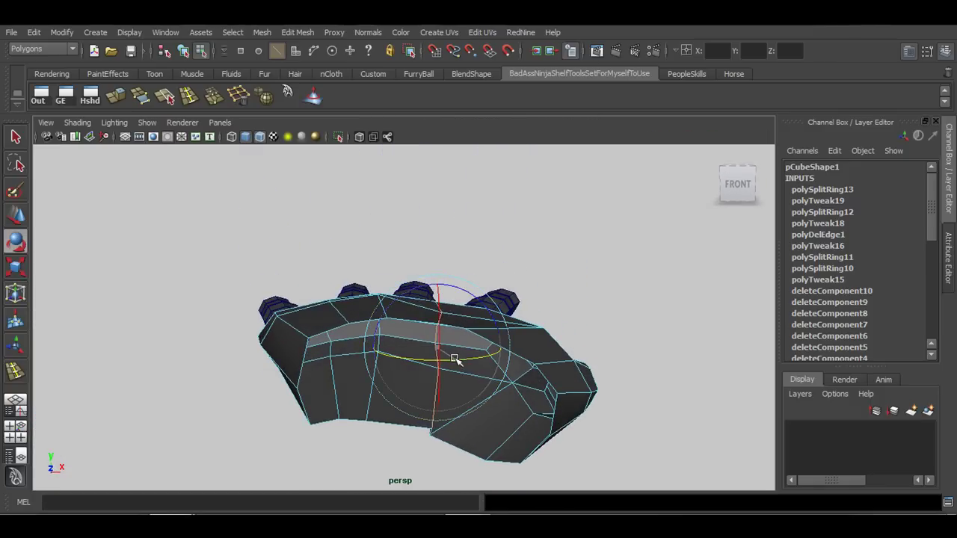
key("w")
left_click_drag(461, 347, 448, 346)
- Switch to vertex editing and reposition the palm's upper corner vertex beside the base of the index finger
left_click_drag(448, 381, 309, 322, "alt")
right_click_drag(437, 268, 379, 278)
left_click(415, 306)
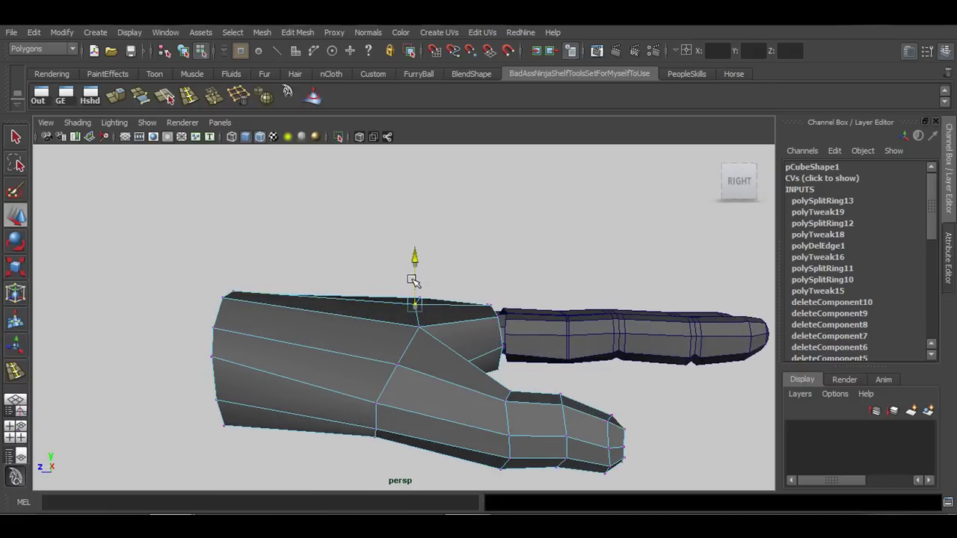
left_click_drag(414, 277, 344, 329, "alt")
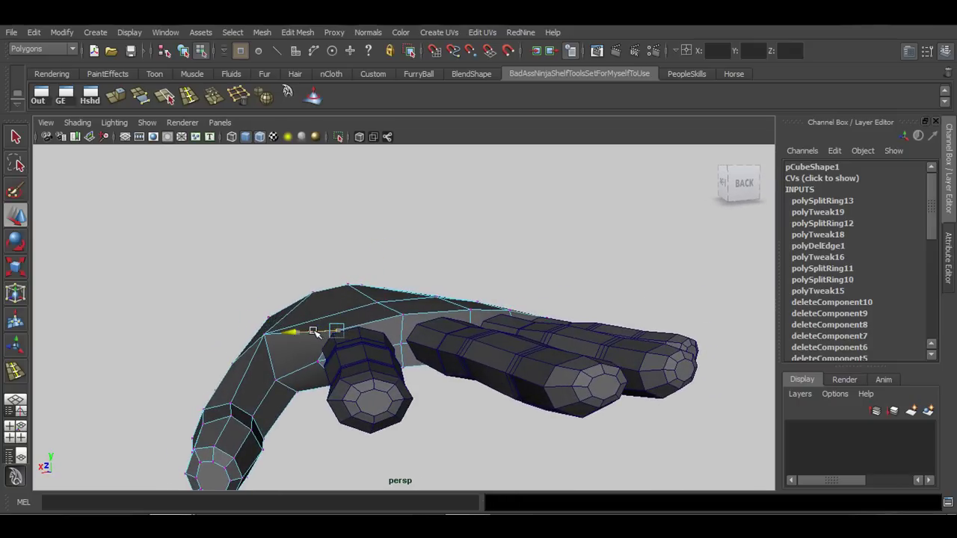
left_click_drag(441, 347, 401, 332, "alt")
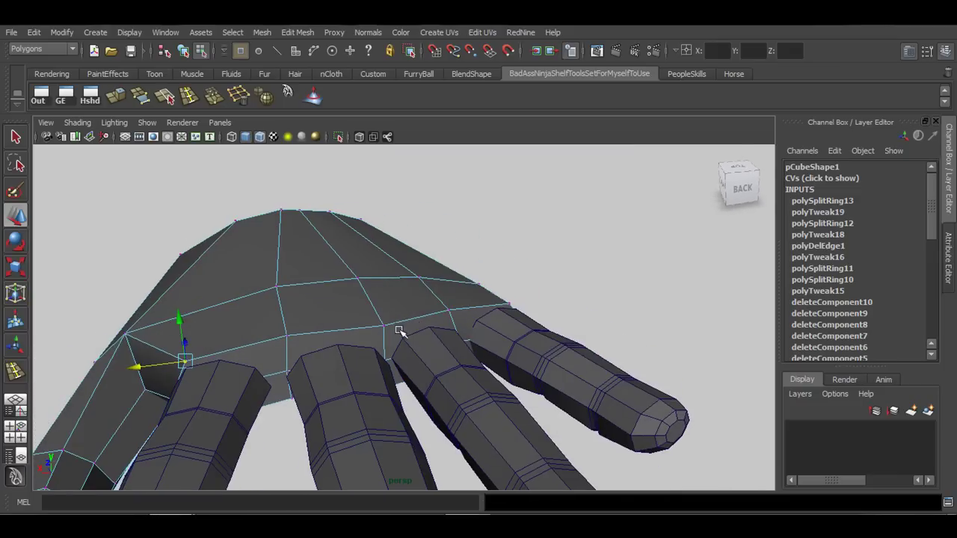
- Return to object selection, select the ring finger and compare its base with the palm's front edge
left_click(454, 366)
left_click_drag(454, 367, 429, 348, "alt")
right_click_drag(410, 264, 474, 250)
left_click(432, 342)
left_click_drag(432, 342, 417, 342, "alt")
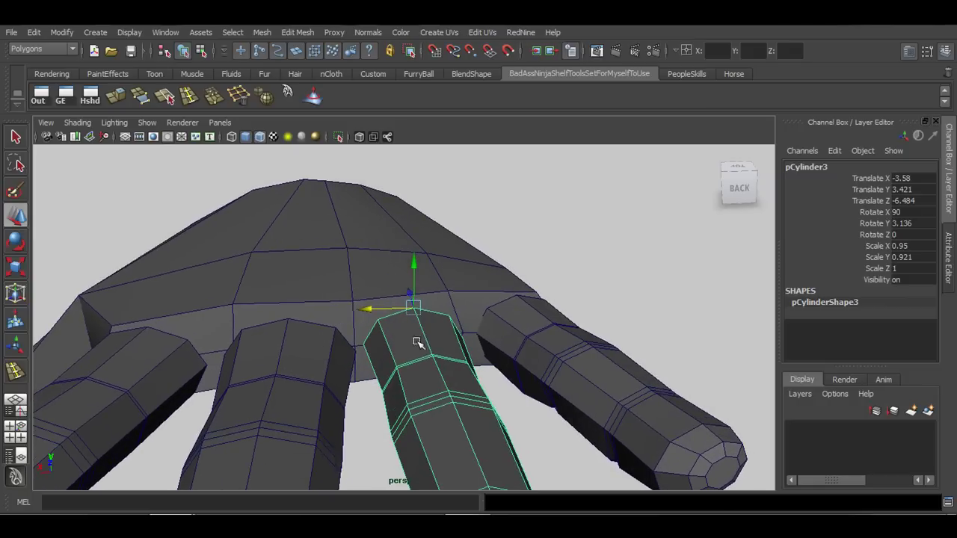
key("q")
left_click_drag(474, 354, 404, 317, "alt")
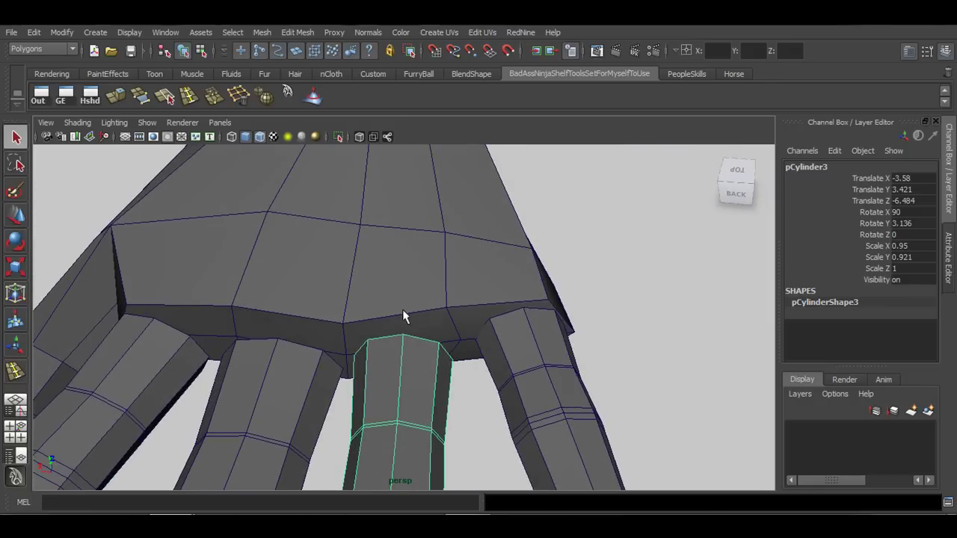
left_click_drag(367, 351, 435, 323, "alt")
- In the top view, insert an edge loop in the palm close beside the loop behind the ring finger, on its little-finger side
key("space")
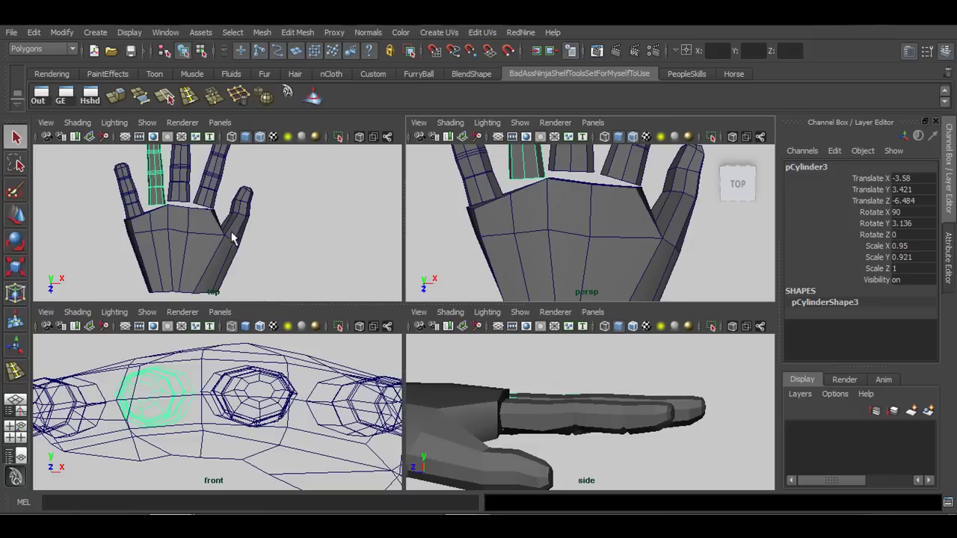
key("space")
middle_click_drag(235, 305, 380, 321, "alt")
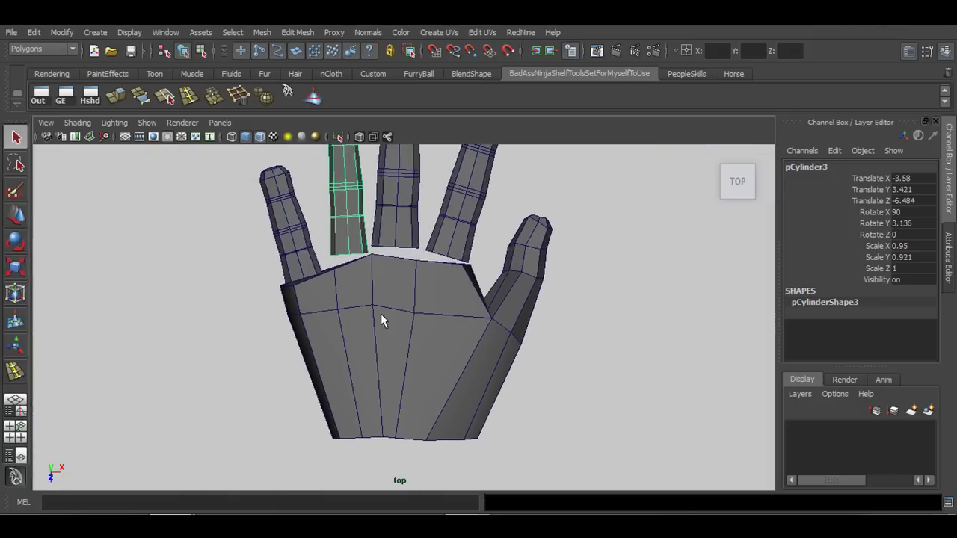
right_click_drag(380, 321, 428, 310, "alt")
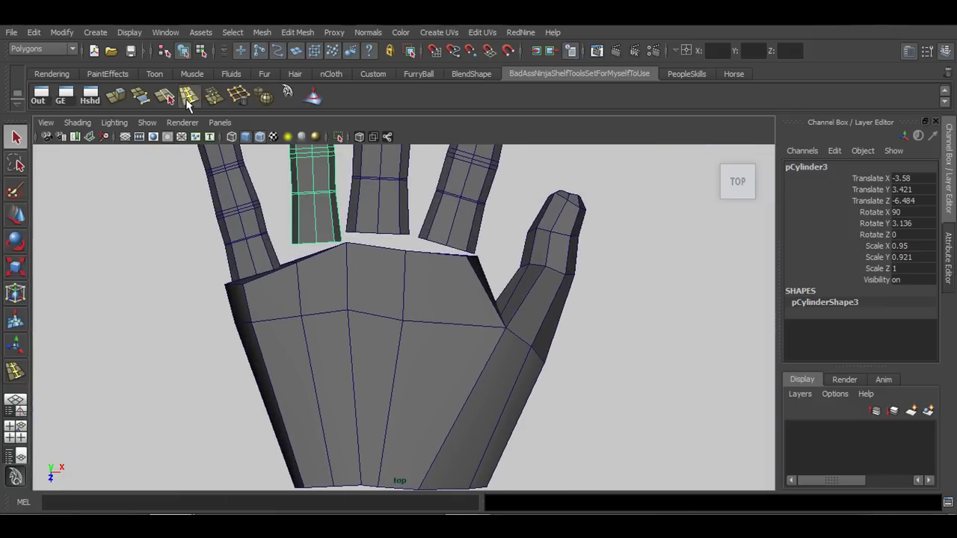
left_click(187, 101)
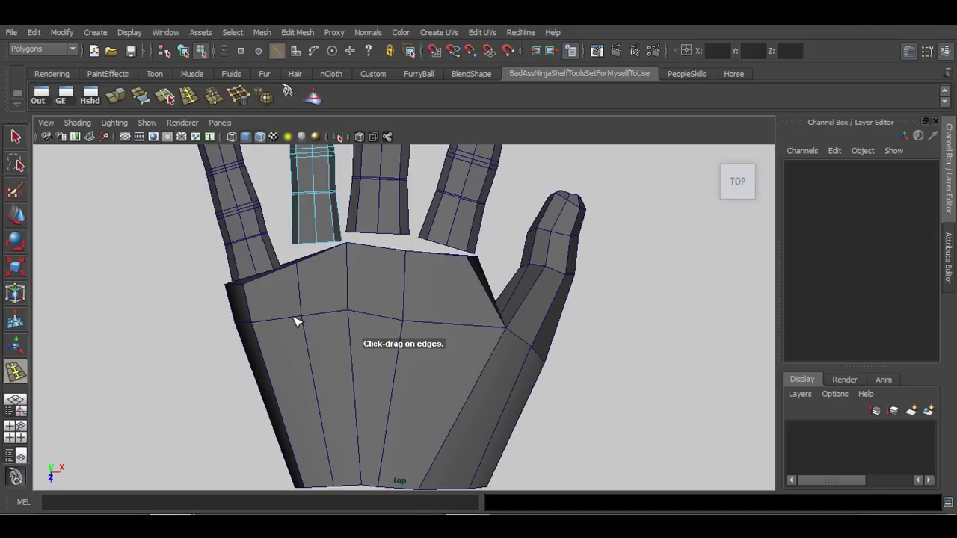
left_click(278, 361)
left_click_drag(293, 321, 299, 322)
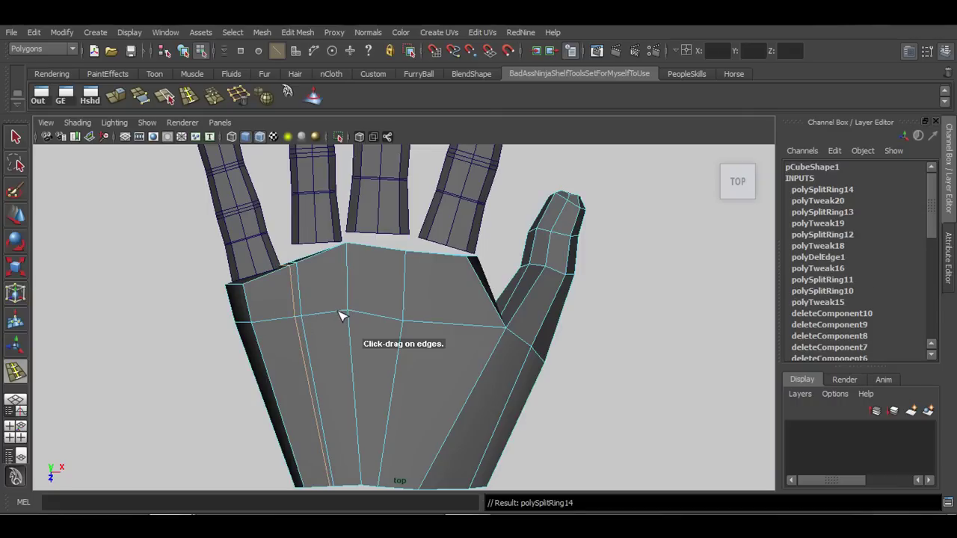
- Insert two more palm edge loops, one close beside the centre line and one beside the loop nearest the index finger
left_click_drag(341, 315, 340, 316)
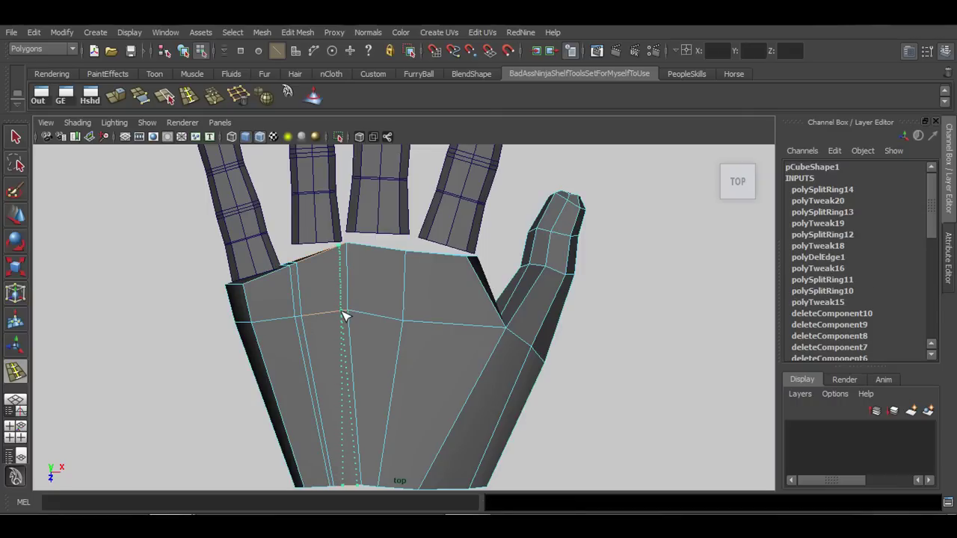
left_click_drag(343, 315, 344, 315)
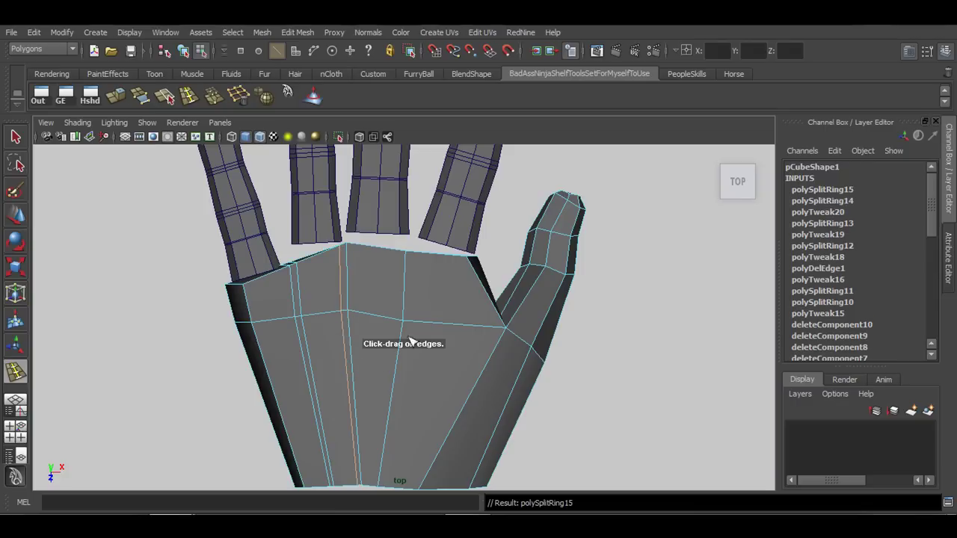
left_click_drag(417, 326, 417, 327)
middle_click_drag(493, 337, 487, 310, "alt")
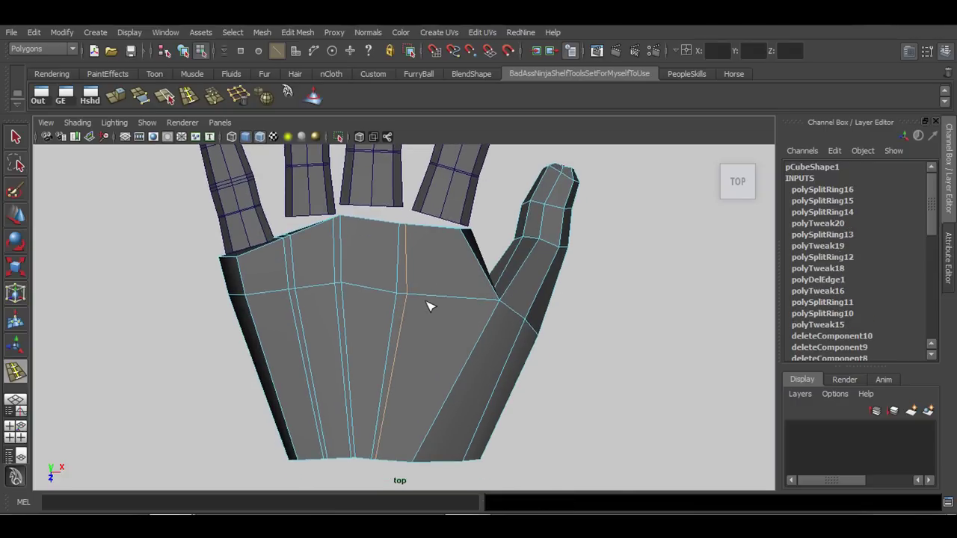
- Switch to face selection in the perspective view and delete the upper front face of the palm behind the middle finger
key("space")
key("space")
left_click_drag(555, 273, 408, 342, "alt")
key("q")
right_click_drag(453, 267, 453, 318)
left_click_drag(447, 353, 453, 379, "alt")
left_click_drag(379, 371, 415, 375, "alt")
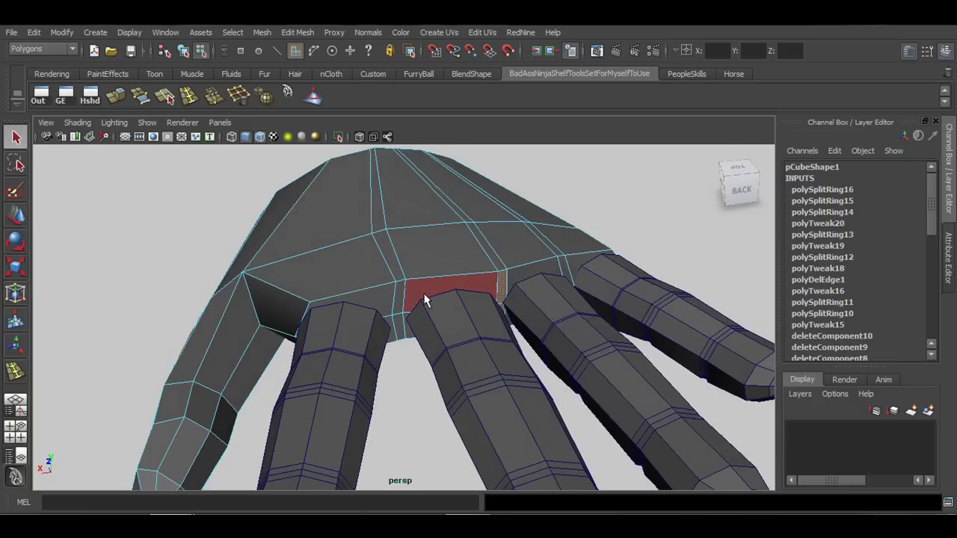
left_click(425, 299)
key("Delete")
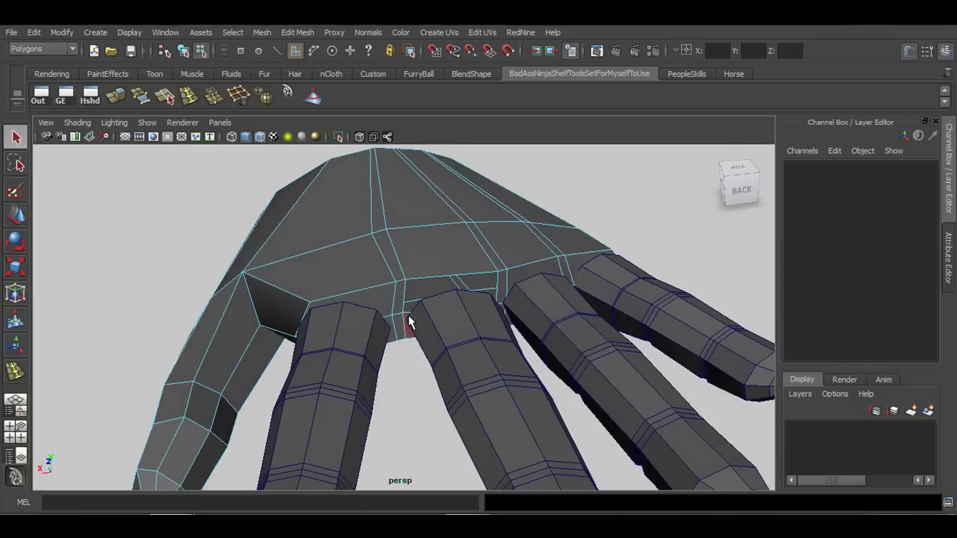
- Delete the front face of the palm behind the base of the ring finger
left_click(524, 272)
key("Delete")
left_click_drag(508, 321, 451, 317, "alt")
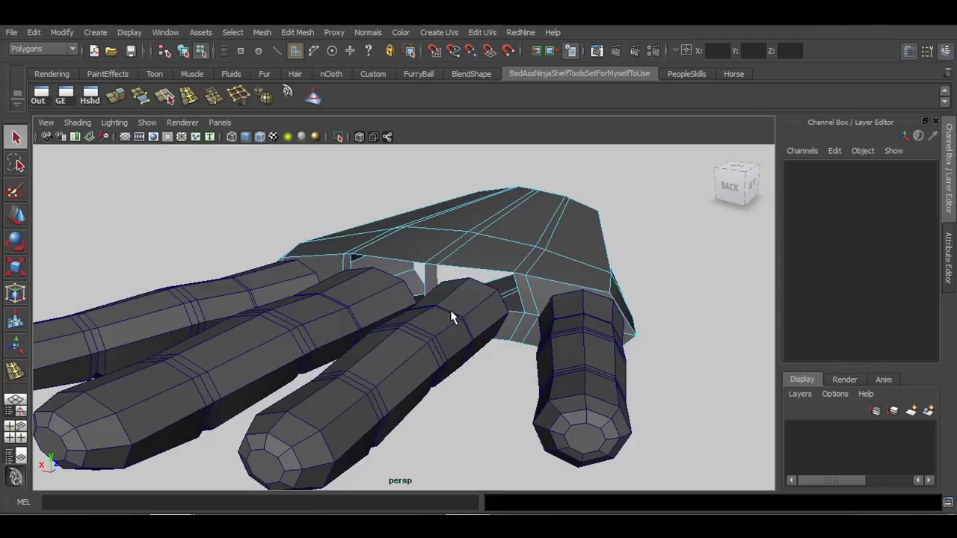
- Delete the lower front face of the palm behind the ring finger and both front faces behind the little finger
left_click(513, 329)
key("Delete")
left_click(549, 303)
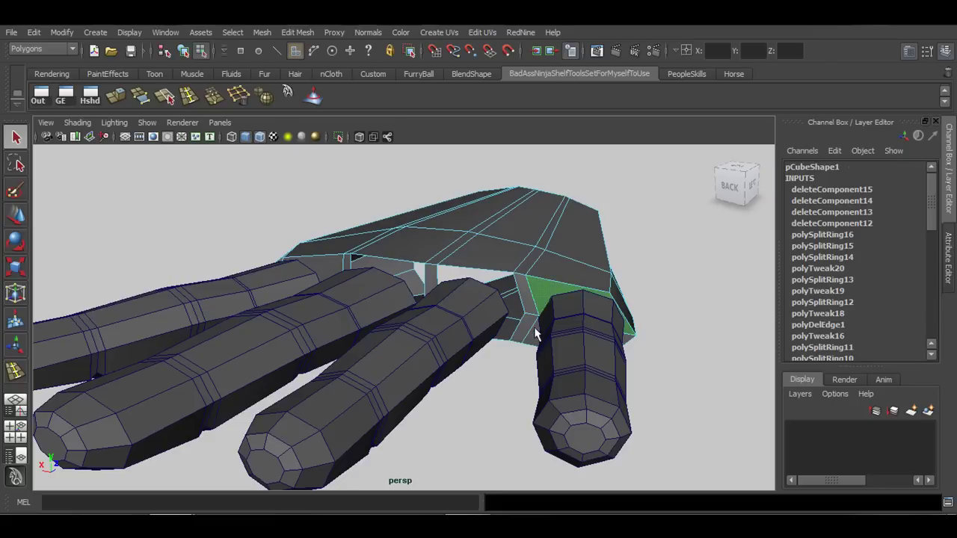
key("Delete")
left_click(533, 341)
key("Delete")
- Delete the front faces of the palm behind the base of the index finger
left_click_drag(389, 348, 460, 348, "alt")
left_click(378, 285)
key("Delete")
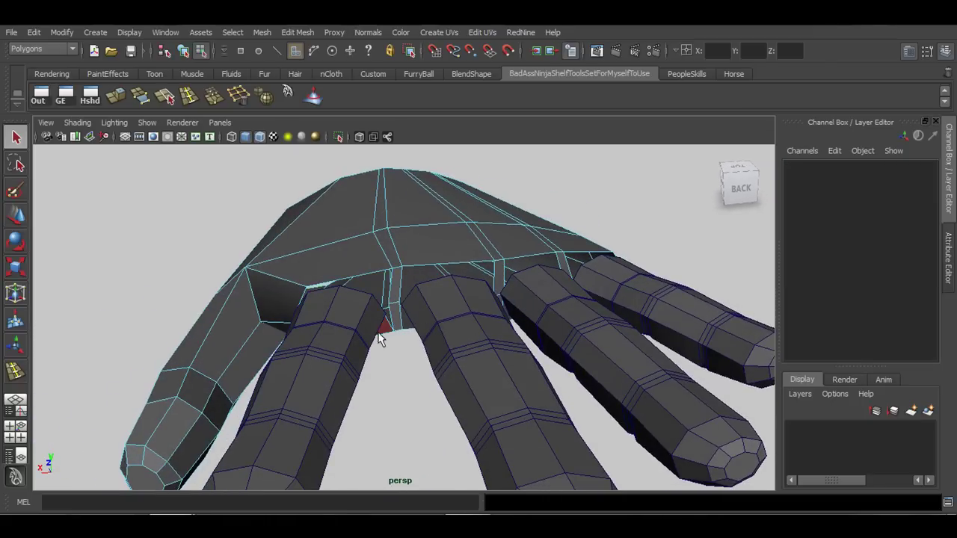
- In edge selection, move the middle edge of the narrow palm strip between the index and middle fingers outward toward the fingers
left_click_drag(404, 360, 443, 308, "alt")
right_click_drag(437, 288, 438, 236)
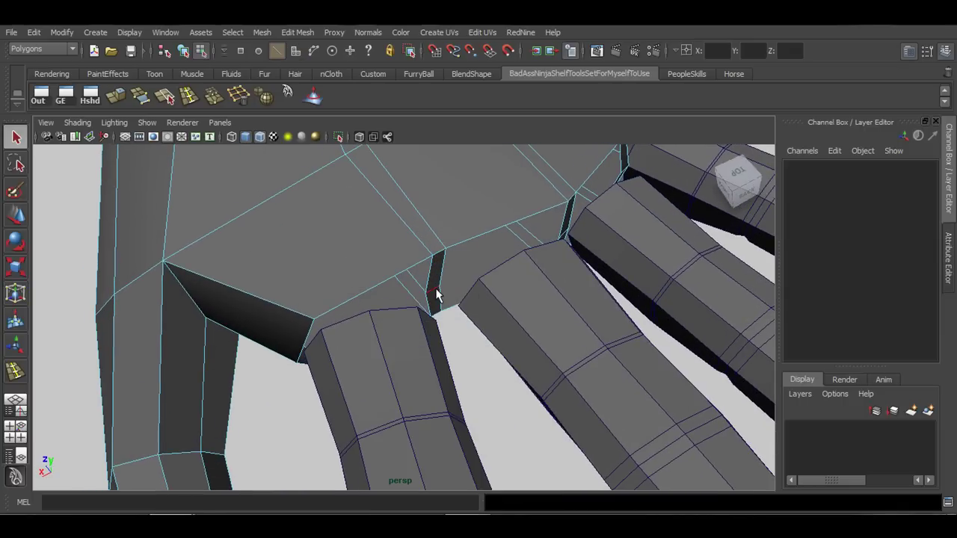
left_click(435, 293)
key("w")
left_click_drag(464, 330, 426, 305, "alt")
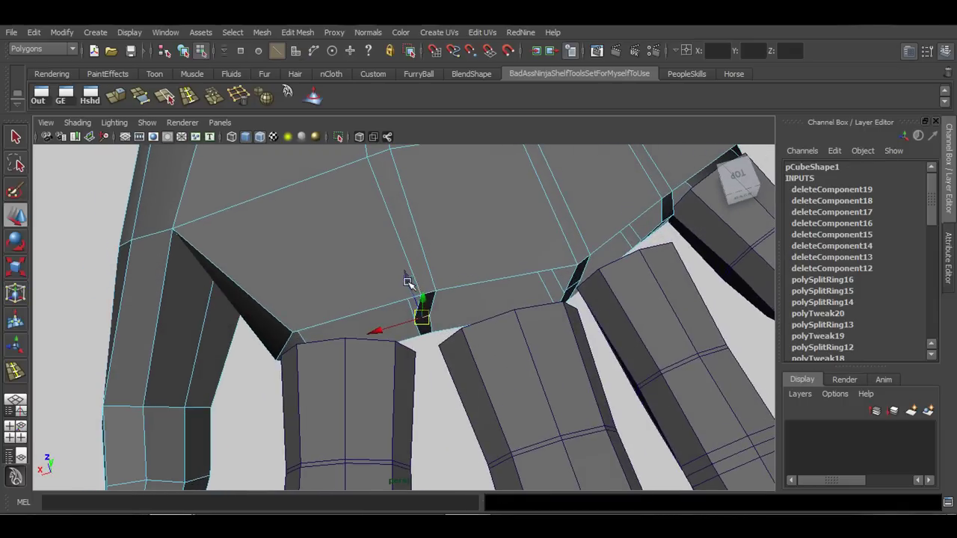
middle_click_drag(407, 282, 415, 303)
- Move the middle edge of the palm strip between the middle and ring fingers outward toward the finger gap
left_click_drag(473, 318, 497, 354, "alt")
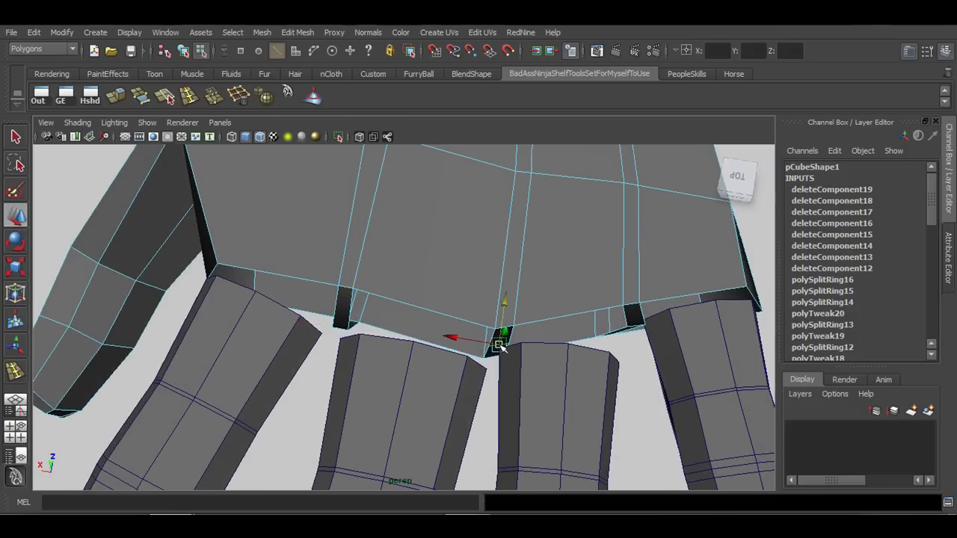
left_click_drag(506, 302, 448, 400, "alt")
key("e")
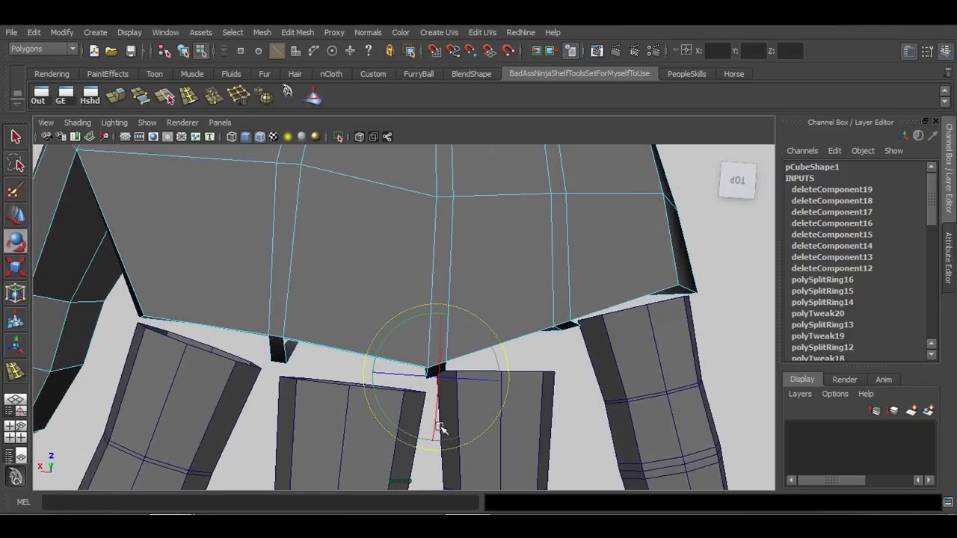
key("w")
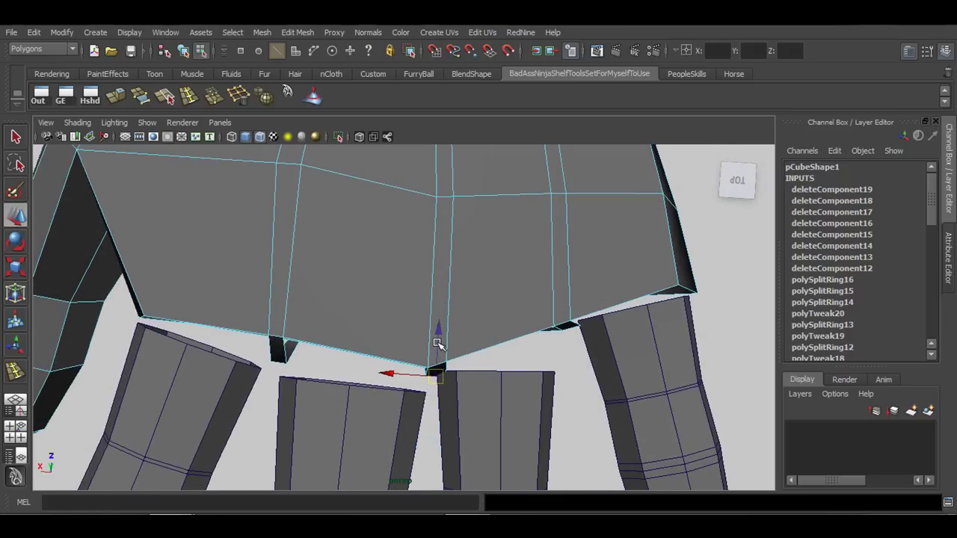
- Move the middle edge of the strip between the ring and little fingers outward, rotate it, and return to object selection
left_click_drag(519, 376, 426, 356, "alt")
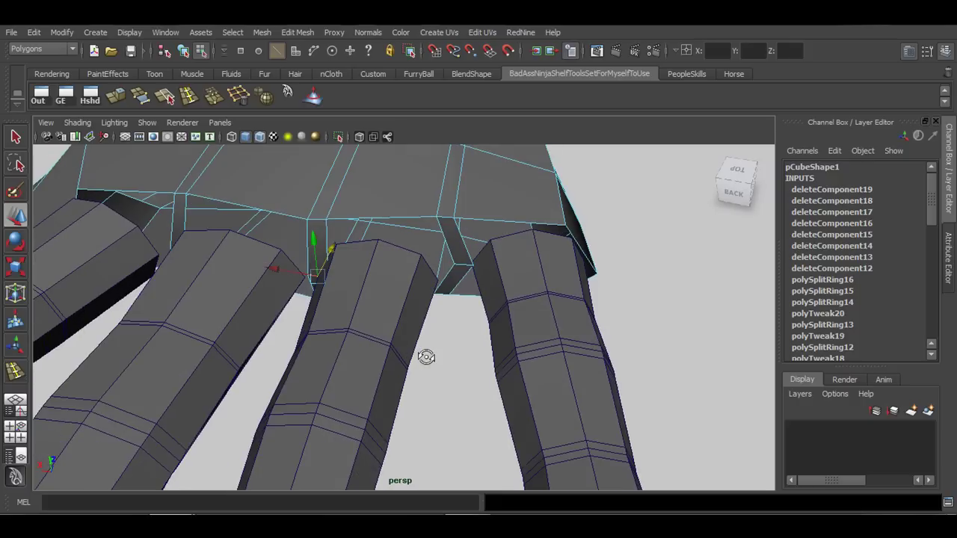
left_click_drag(462, 267, 433, 398, "alt")
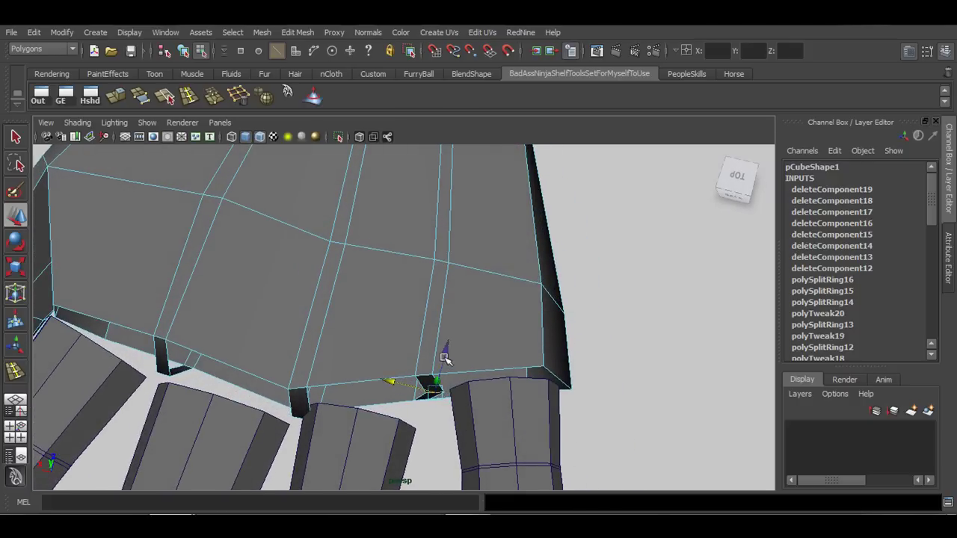
left_click_drag(445, 359, 442, 374)
key("e")
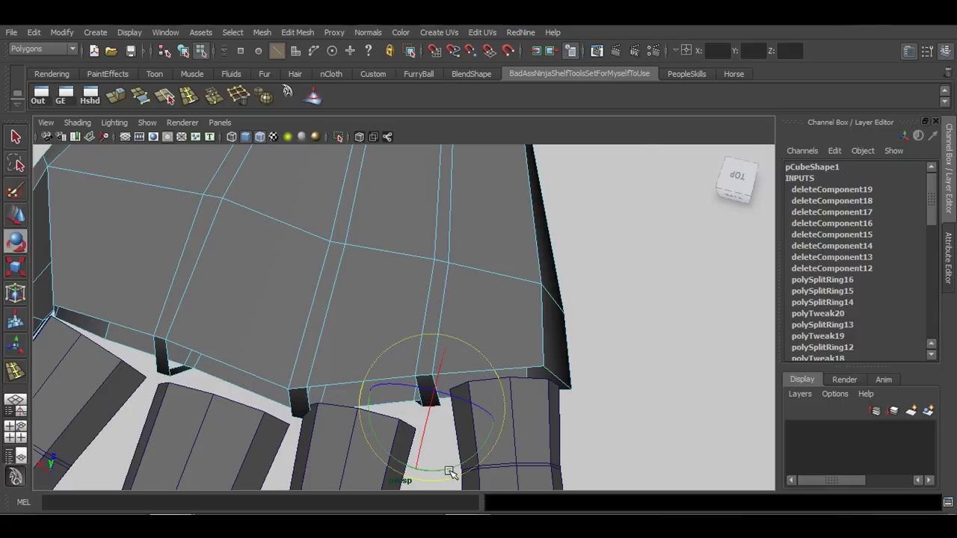
left_click_drag(357, 437, 399, 402, "alt")
key("q")
right_click_drag(364, 266, 390, 252)
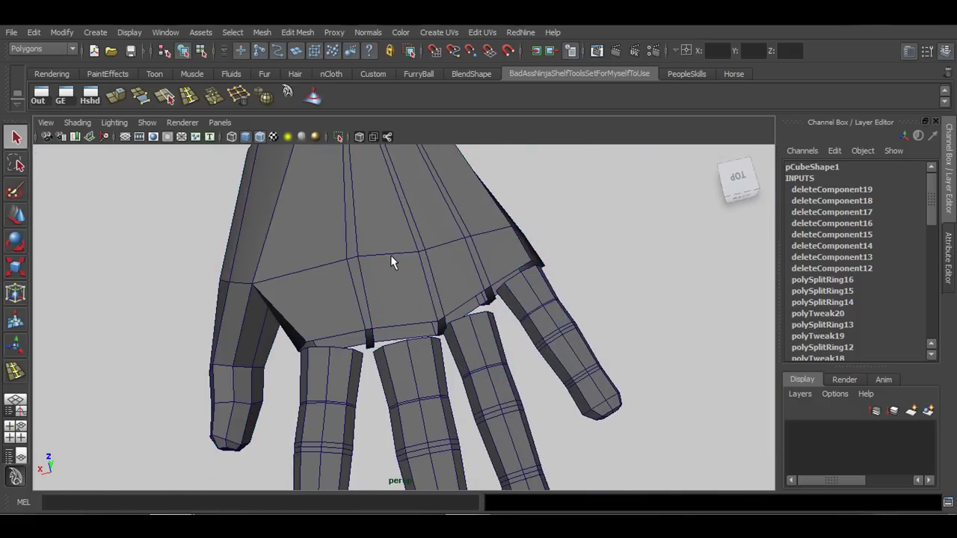
- In the top view, insert four edge loops across the back of the hand, one centred behind each finger
left_click_drag(390, 255, 449, 341, "alt")
key("space")
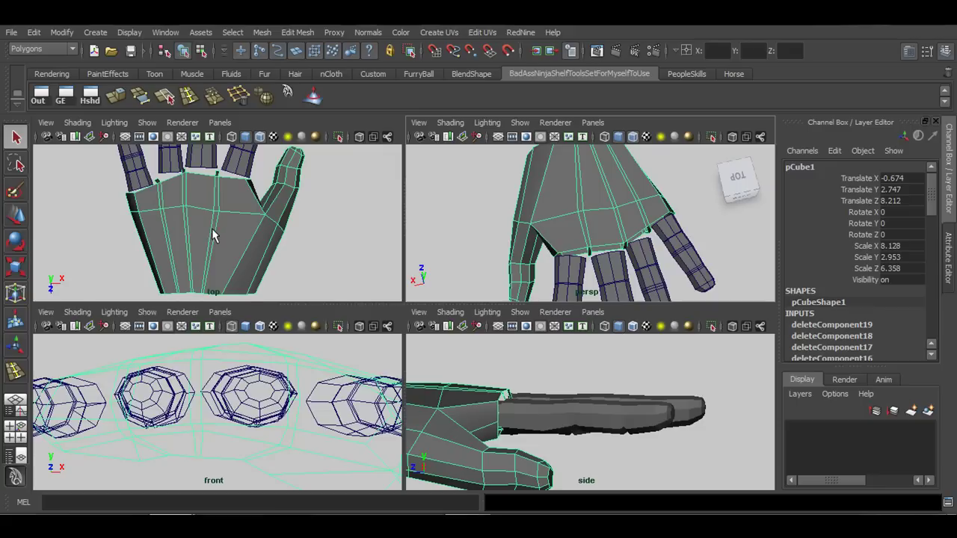
key("space")
middle_click_drag(366, 324, 368, 291, "alt")
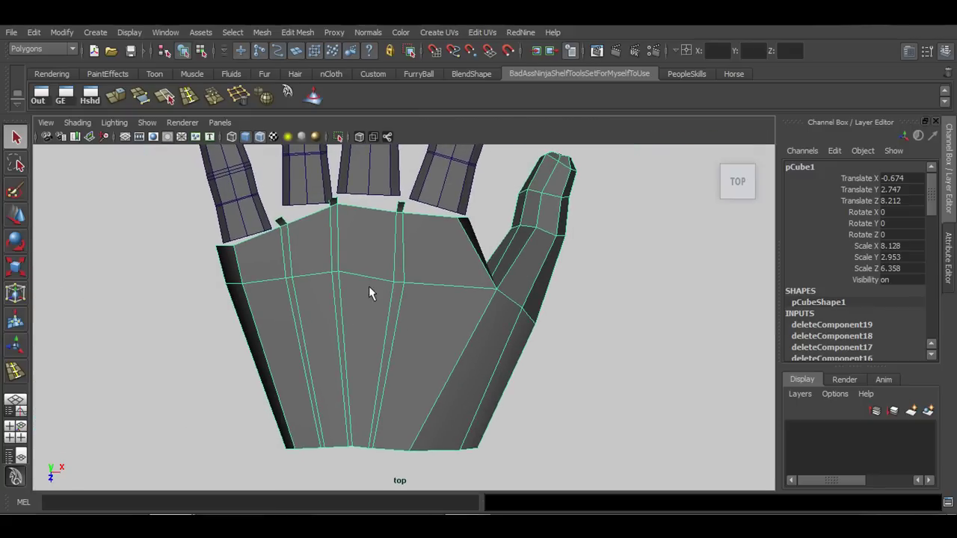
left_click(189, 99)
left_click(268, 289)
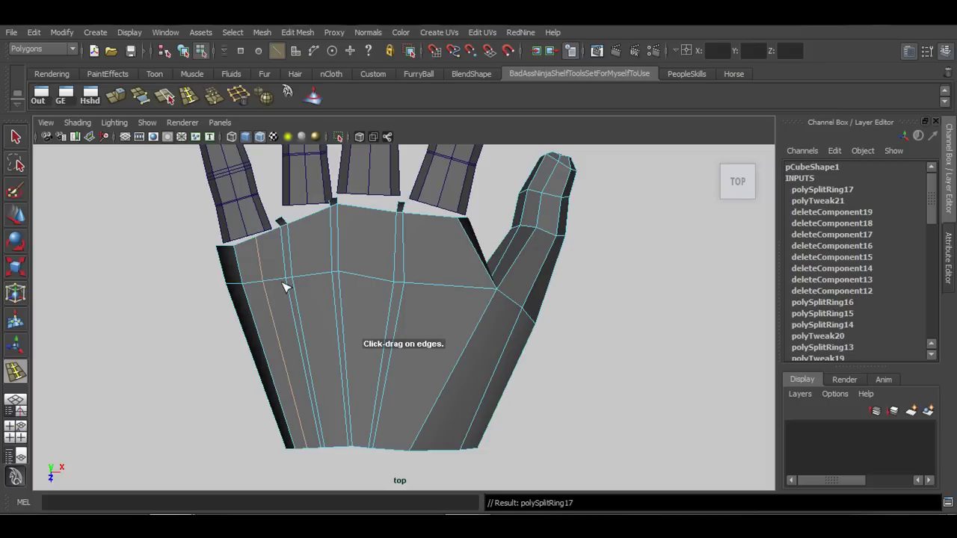
left_click(367, 278)
left_click(439, 286)
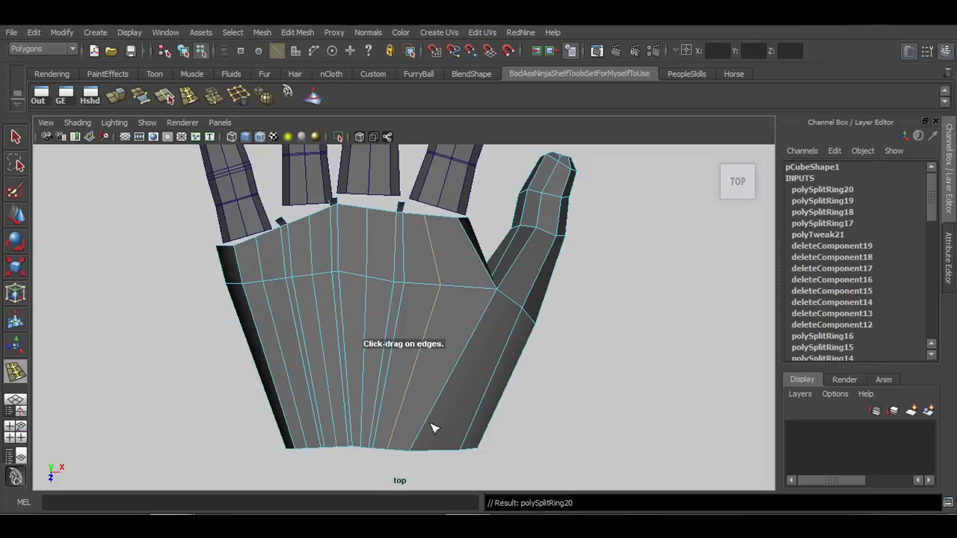
middle_click_drag(404, 398, 402, 405, "alt")
- In the perspective view, raise the new edges on the back of the hand behind the fingers along Y to form knuckles
key("space")
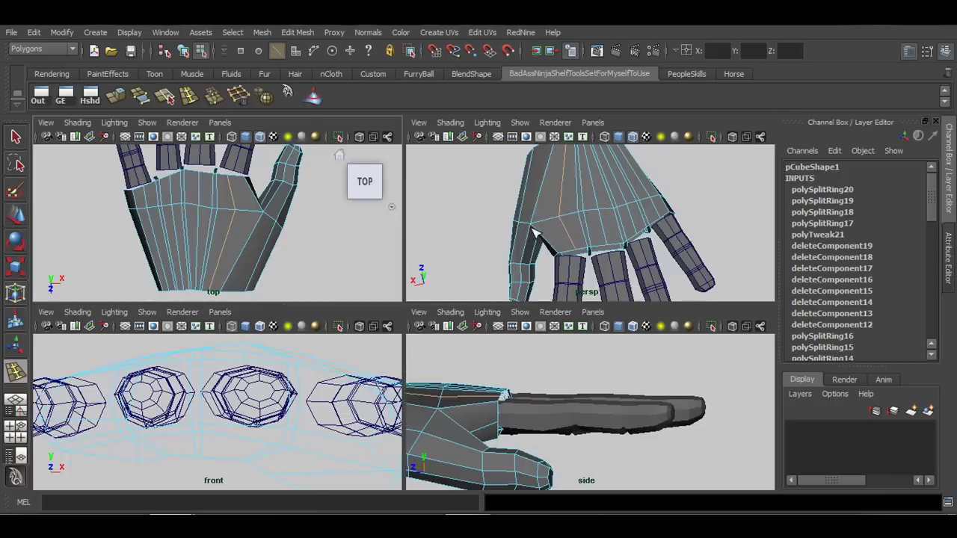
key("space")
left_click_drag(453, 294, 430, 282, "alt")
key("w")
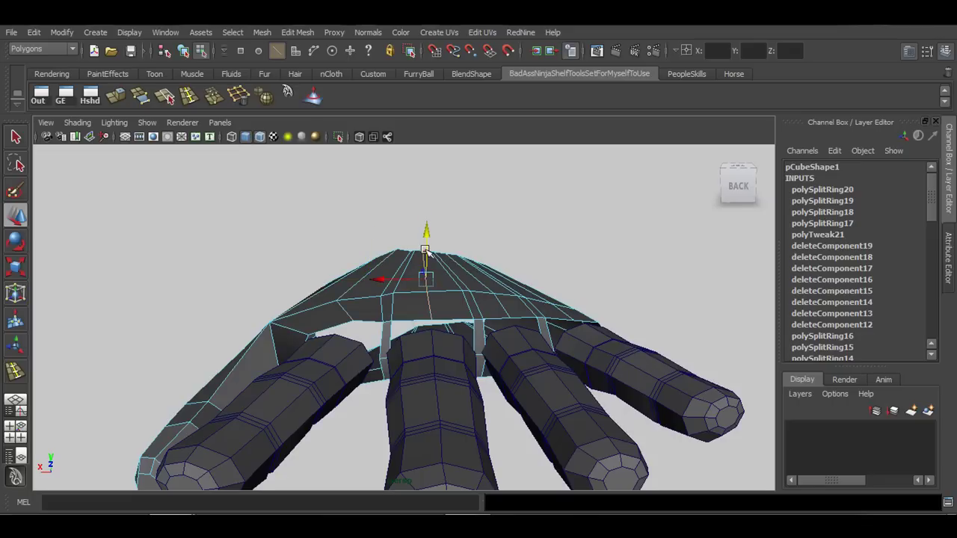
left_click_drag(425, 244, 423, 313, "alt")
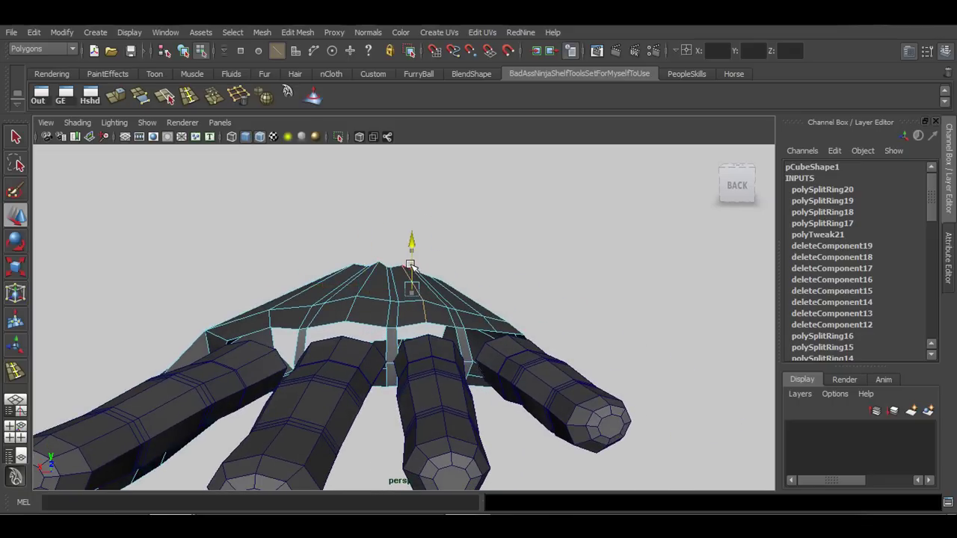
left_click_drag(411, 265, 484, 313, "alt")
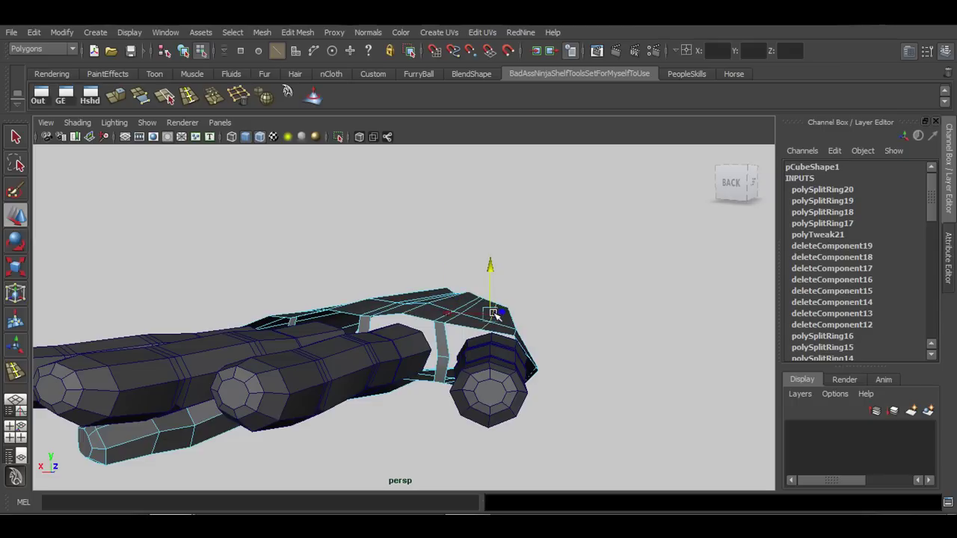
left_click_drag(491, 284, 499, 319, "alt")
right_click_drag(389, 272, 368, 275)
left_click(386, 304)
left_click_drag(386, 304, 584, 242, "alt")
- Select the palm mesh and insert four edge loops across its underside, one centred behind each finger
key("q")
right_click_drag(465, 265, 562, 248)
left_click(417, 412)
mouse_move(416, 411)
left_mouse_down("alt")
mouse_move(380, 406)
mouse_move(410, 411)
left_mouse_up("alt")
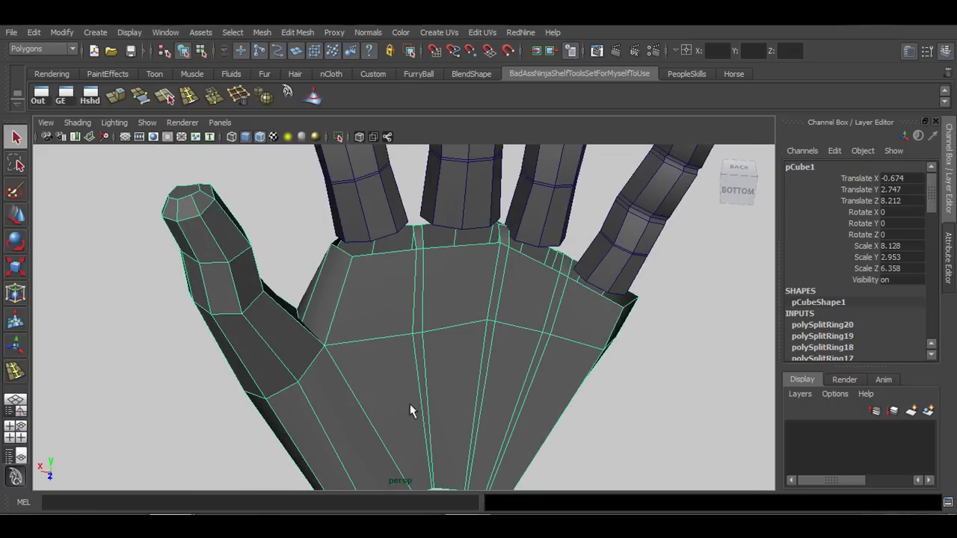
left_click(189, 100)
left_click_drag(382, 340, 378, 343)
left_click(461, 324)
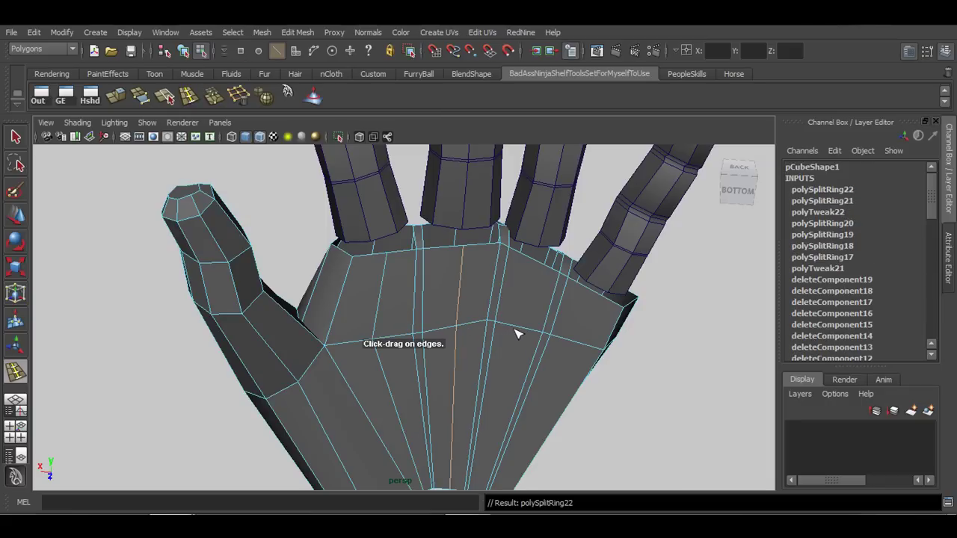
left_click_drag(515, 331, 521, 326)
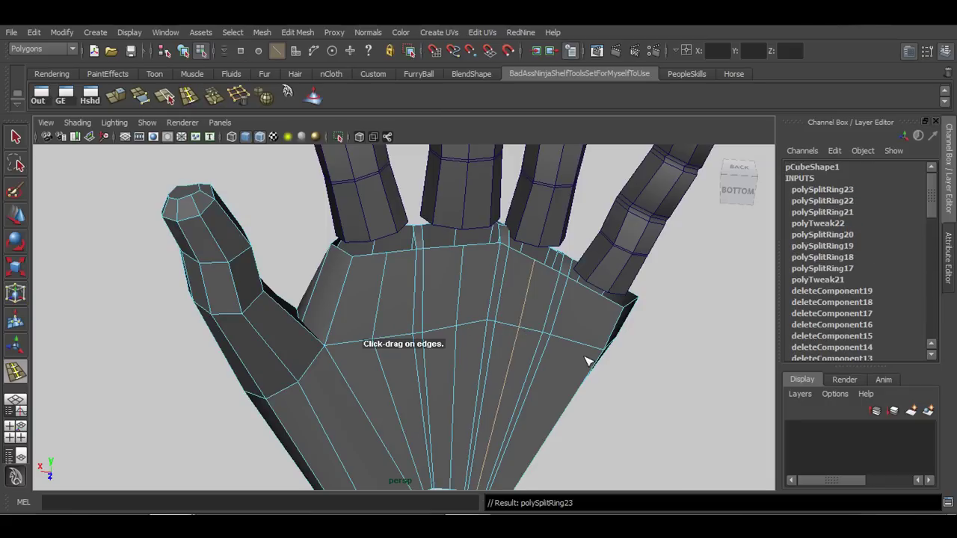
left_click_drag(581, 348, 368, 386)
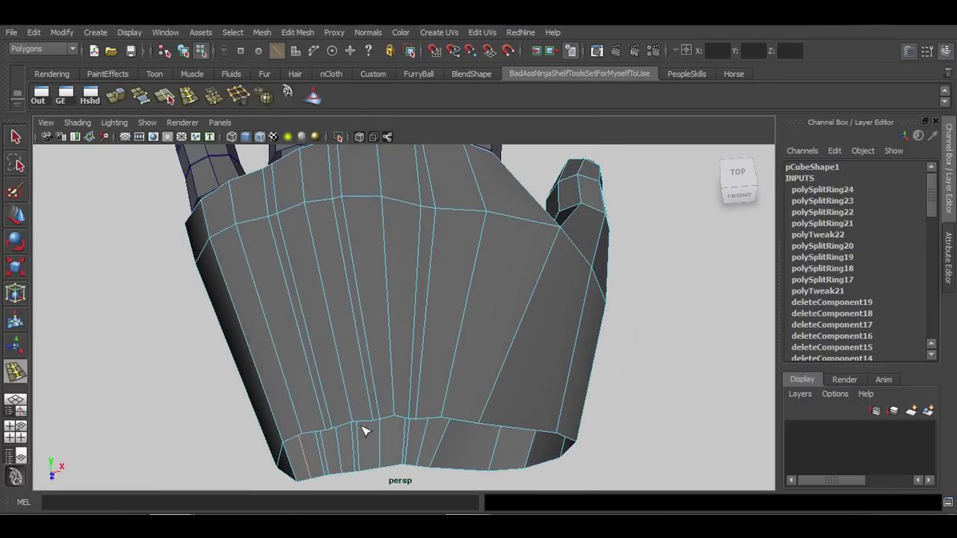
left_click_drag(456, 424, 485, 367, "alt")
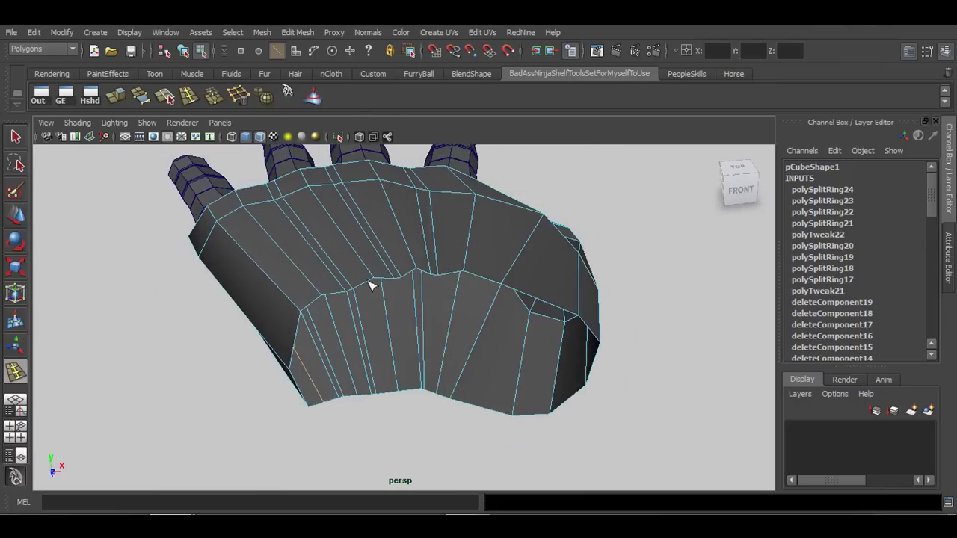
left_click_drag(370, 284, 478, 371, "alt")
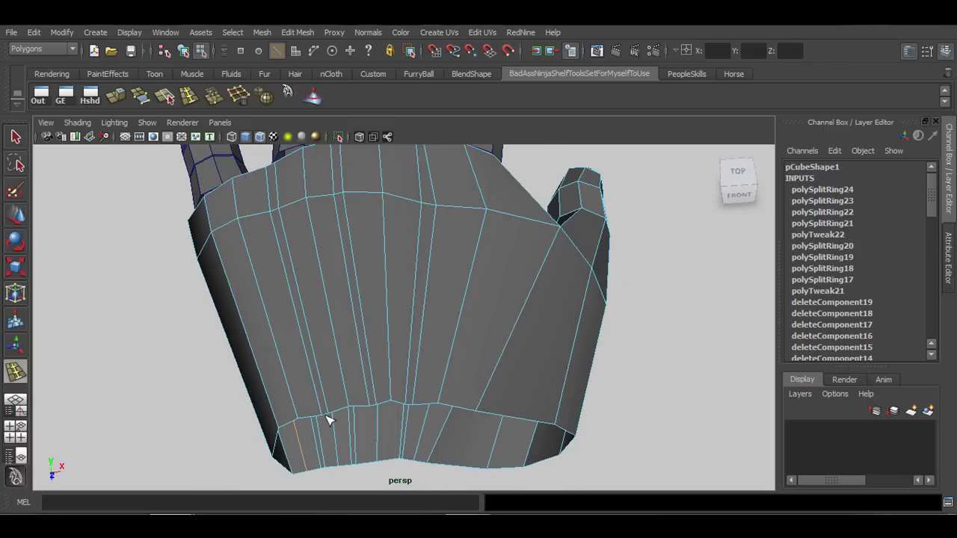
key("q")
right_click_drag(396, 269, 341, 264)
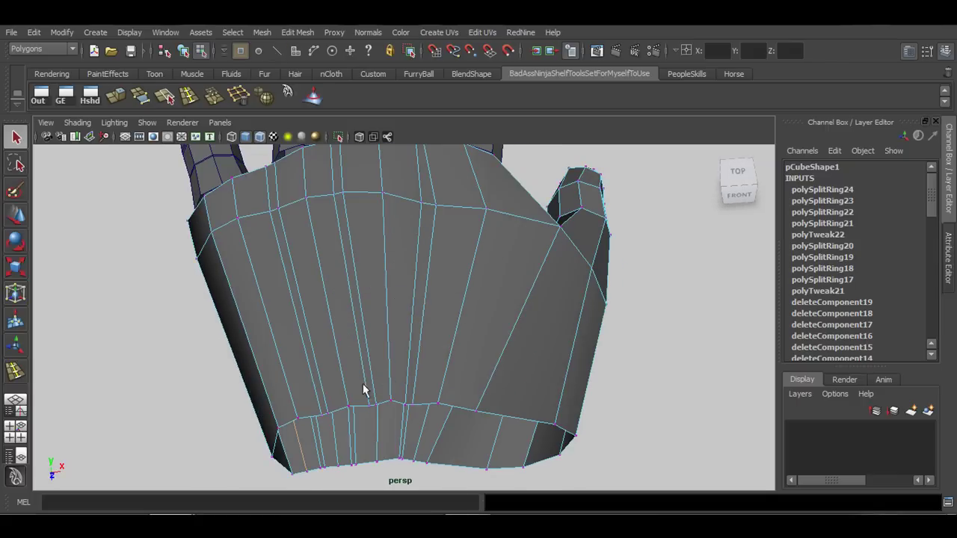
left_click_drag(363, 389, 441, 333, "alt")
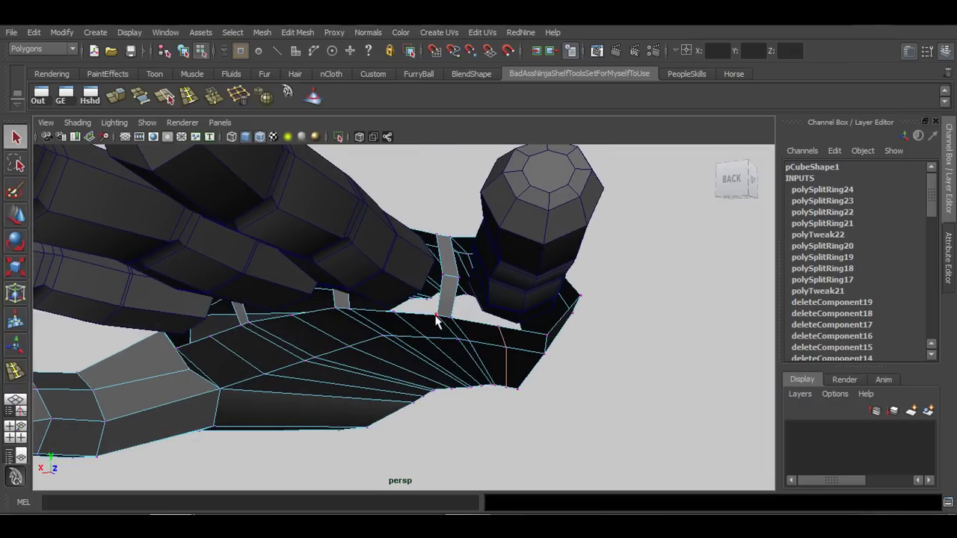
- In edge selection, move the palm's underside edges around the middle finger base vertically to follow the finger openings
right_click_drag(442, 318, 446, 247)
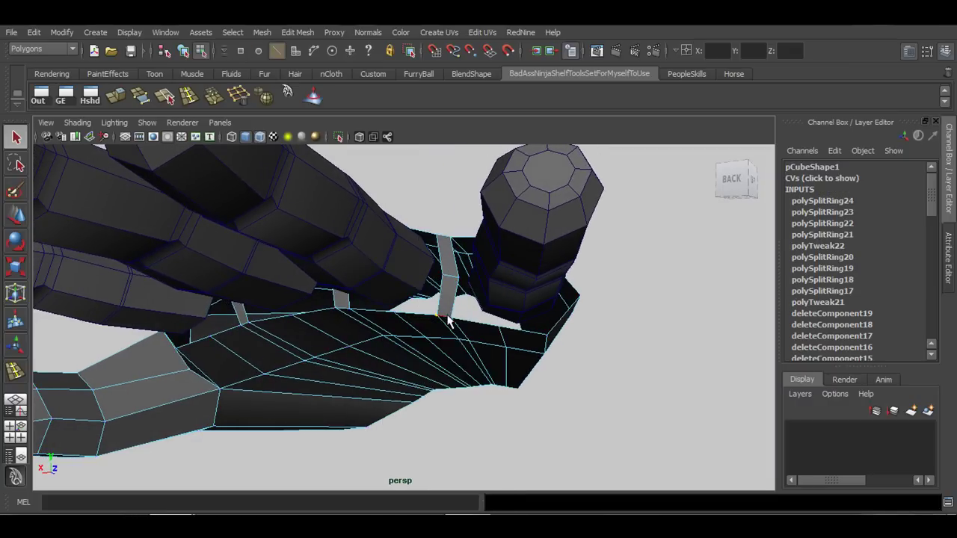
left_click_drag(406, 336, 423, 299, "alt")
left_click(326, 319)
key("w")
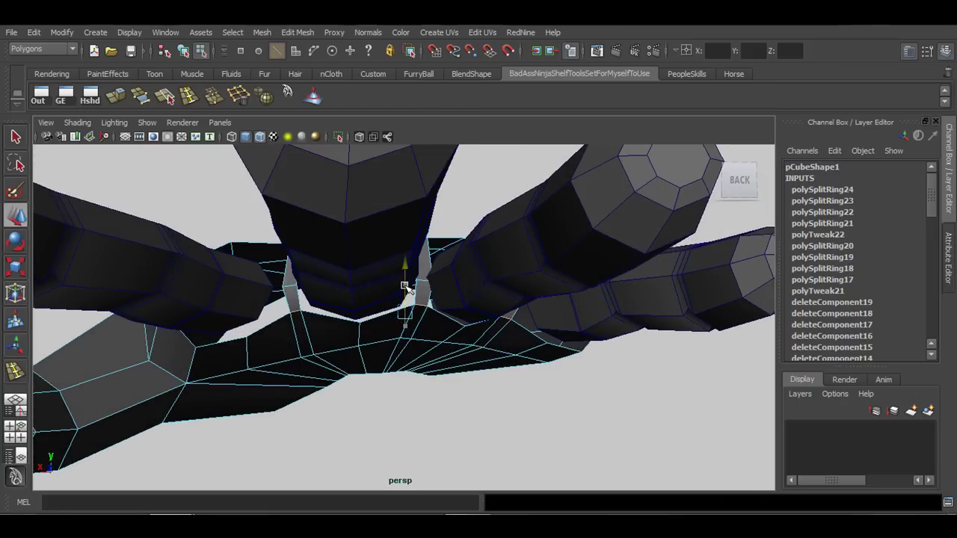
- Lower the edges on the back of the hand between the fingers along Y so they dip between the knuckles
left_click_drag(470, 309, 444, 330, "alt")
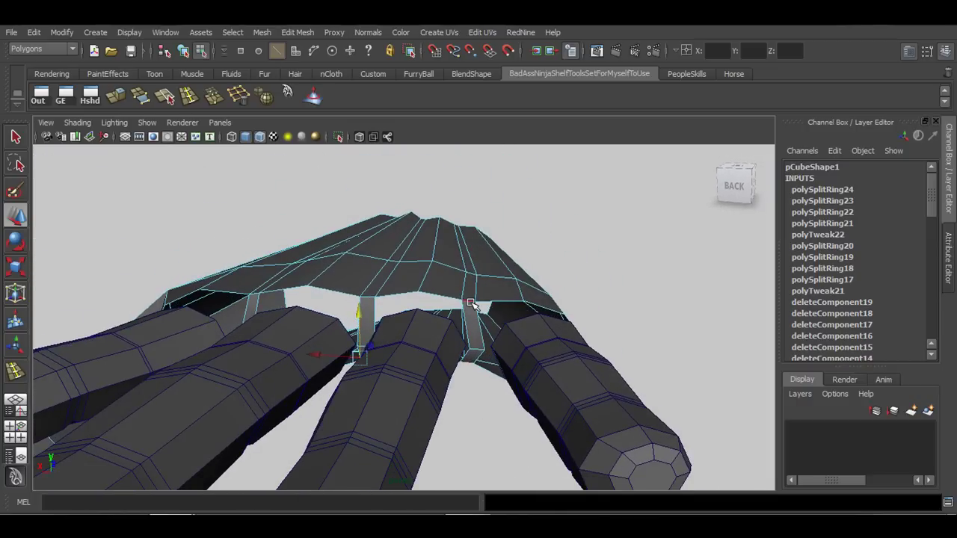
left_click_drag(369, 301, 298, 307, "alt")
left_click_drag(293, 359, 335, 332, "alt")
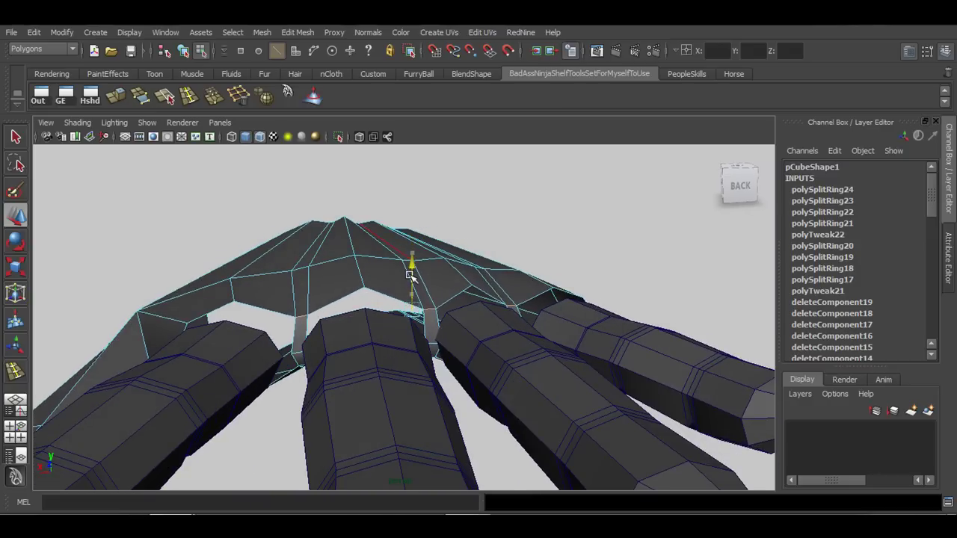
left_click_drag(410, 276, 653, 351, "alt")
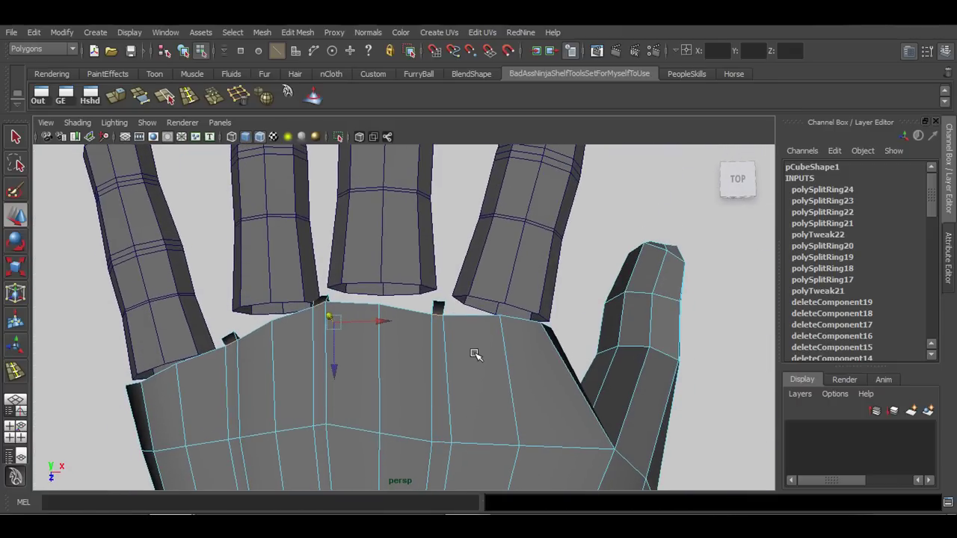
- In edge selection, move the palm edges bordering the strip between the index and middle fingers along X
left_click_drag(475, 354, 209, 291, "alt")
right_click_drag(209, 292, 348, 285, "alt")
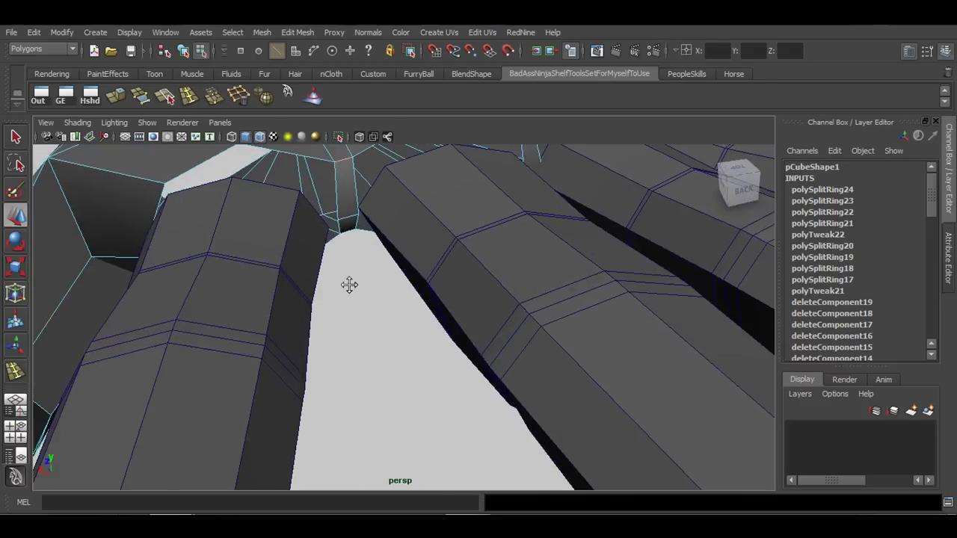
left_click_drag(349, 285, 417, 282, "alt")
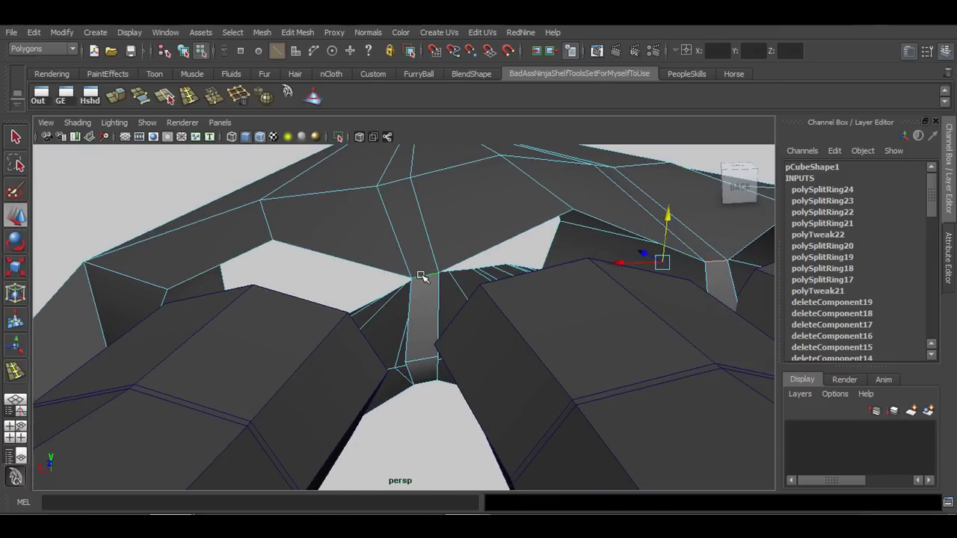
left_click(422, 287)
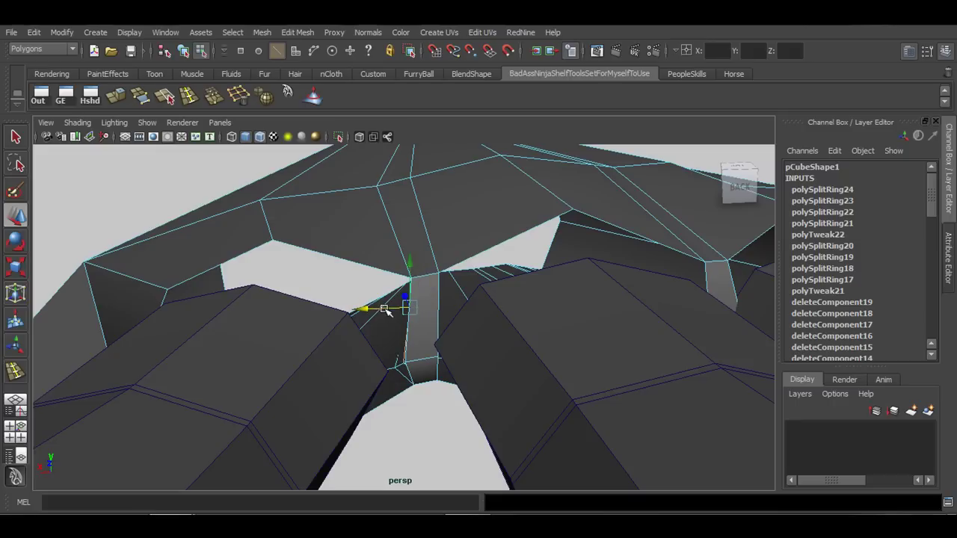
left_click_drag(386, 311, 375, 353)
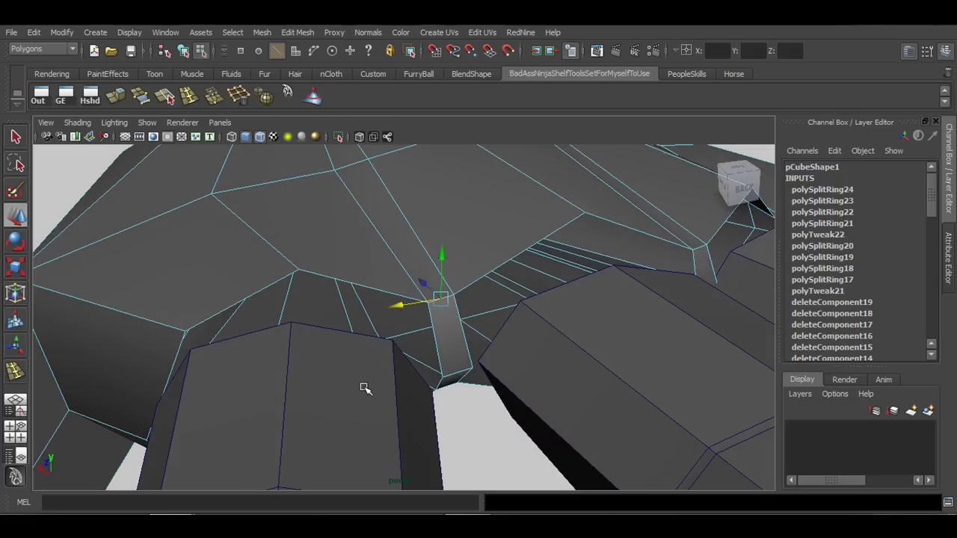
- Enter vertex selection on the index finger, select its upper base vertex nearest the middle finger, and bring up the top view
right_click_drag(388, 361, 344, 255)
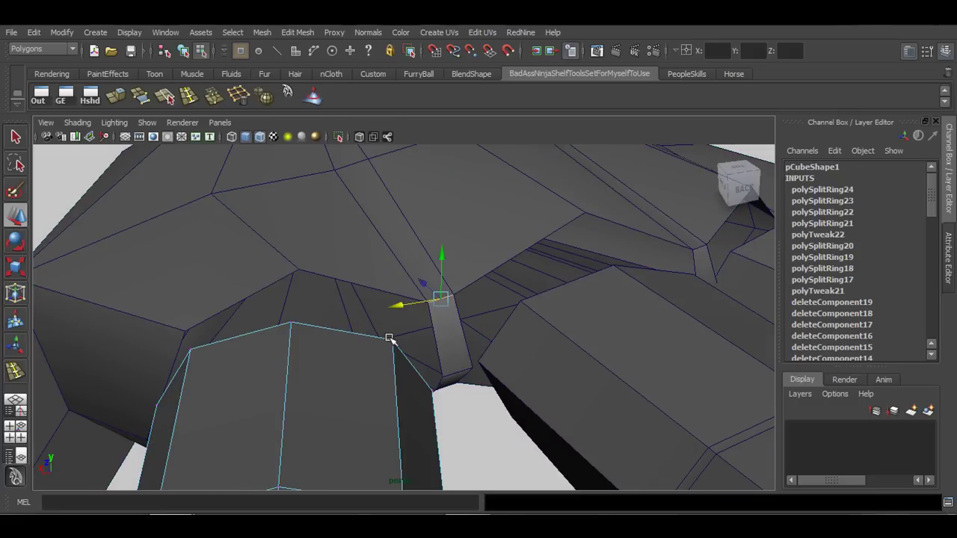
left_click(392, 339)
right_click_drag(474, 400, 264, 291, "alt")
key("space")
key("space")
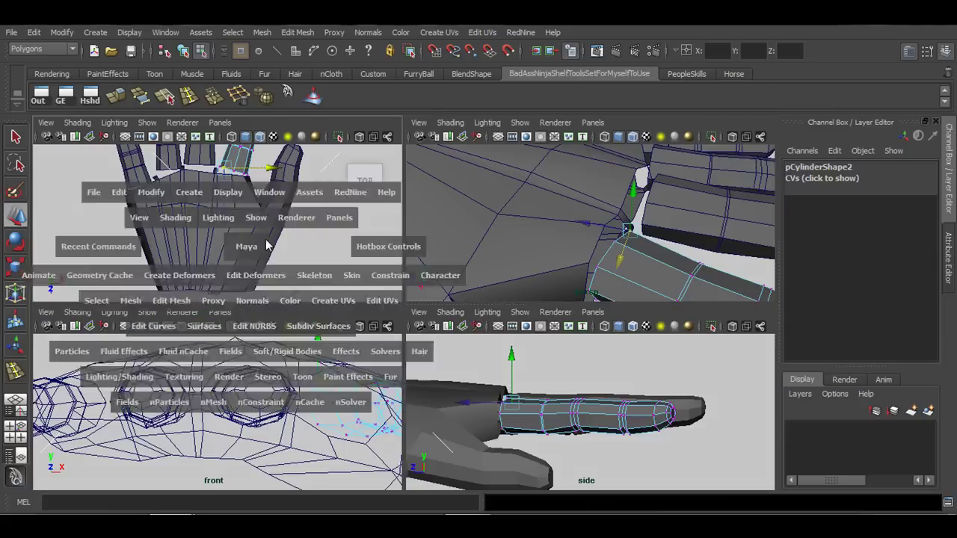
middle_click_drag(363, 245, 360, 340, "alt")
right_click_drag(378, 352, 419, 331, "alt")
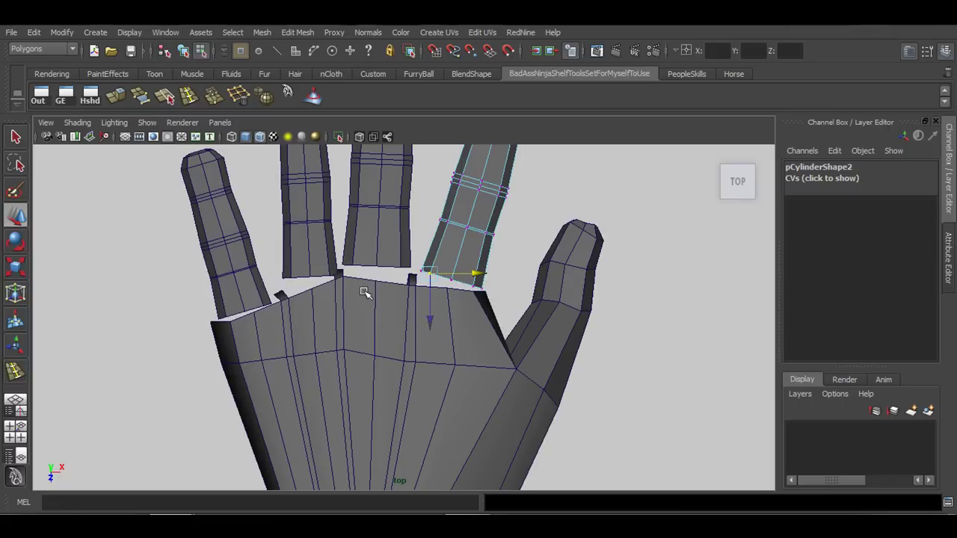
middle_click_drag(364, 292, 328, 295, "alt")
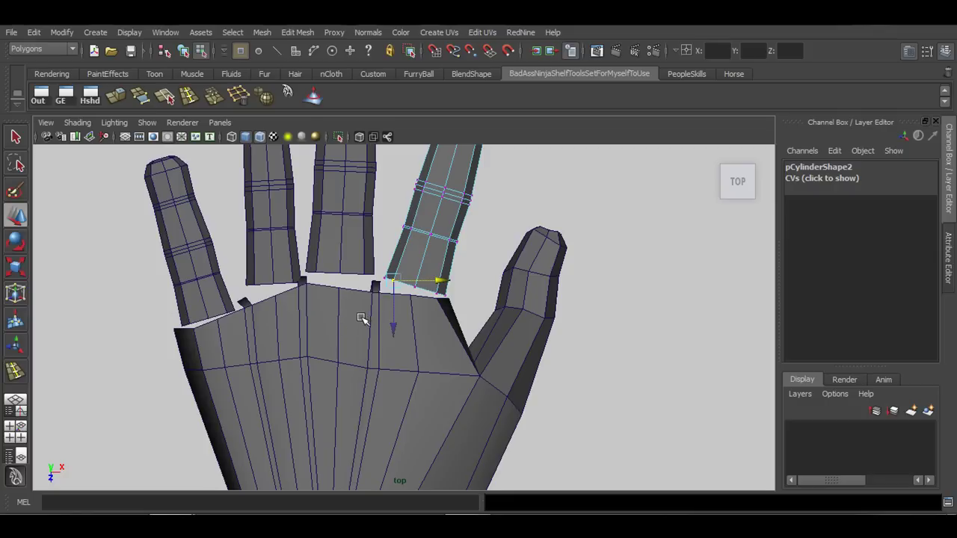
- Enter vertex selection on the palm as well and switch the top view to wireframe display, framing the finger bases
right_click_drag(372, 313, 327, 272)
middle_click_drag(392, 311, 334, 305, "alt")
right_click_drag(333, 307, 370, 324, "alt")
left_click(260, 137)
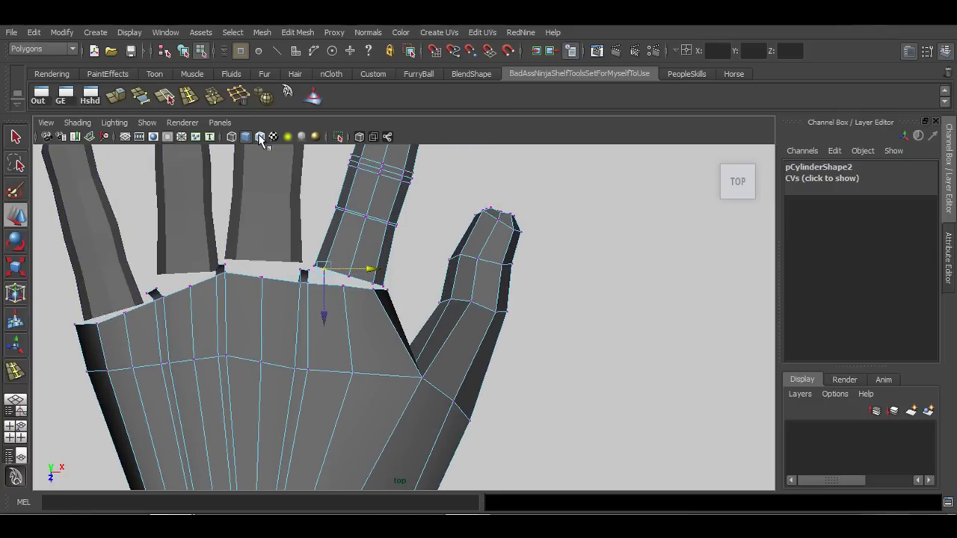
left_click(260, 137)
left_click(245, 137)
left_click(245, 138)
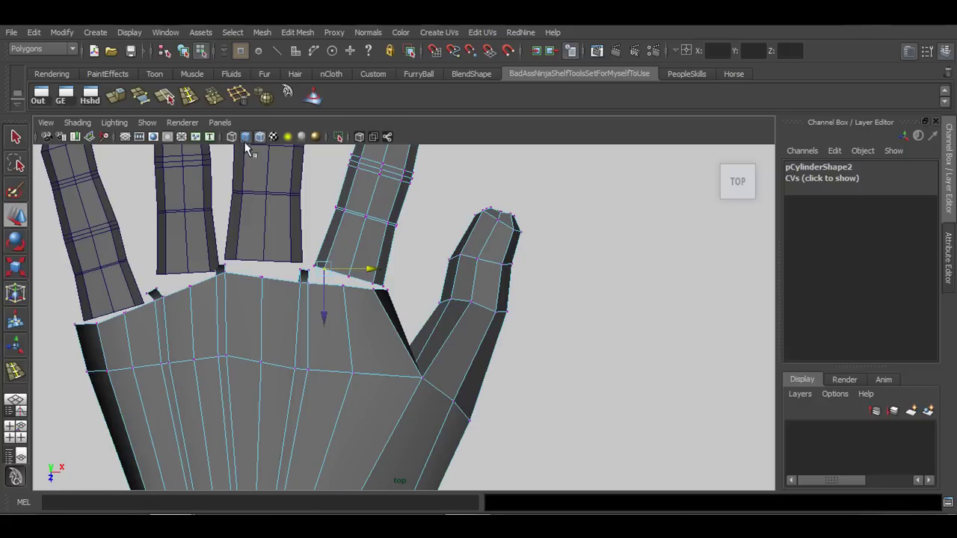
key("4")
middle_click_drag(311, 347, 259, 348, "alt")
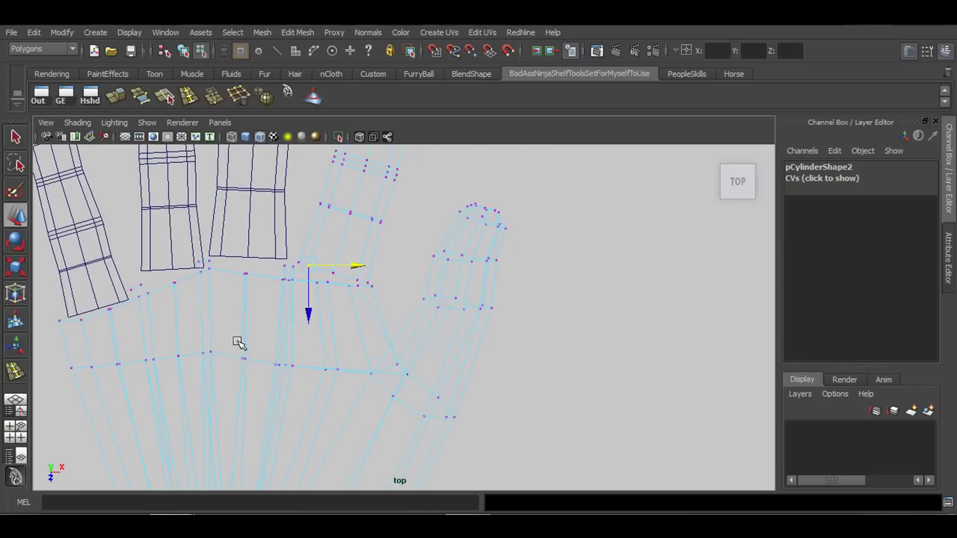
right_click_drag(239, 342, 299, 316, "alt")
middle_click_drag(299, 316, 329, 308, "alt")
- Move the palm vertices behind the centre of the index finger's base back along Z
key("q")
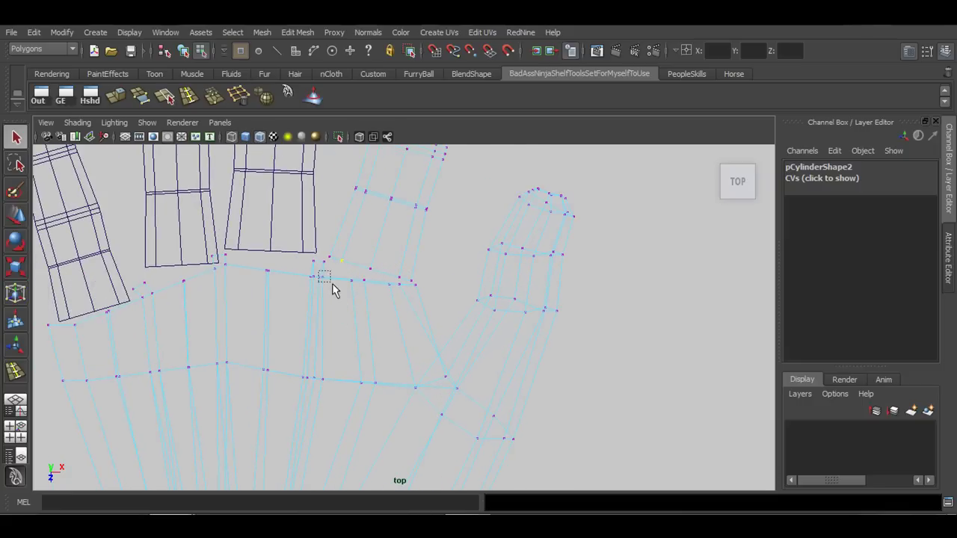
left_click_drag(334, 289, 334, 291)
key("w")
key("q")
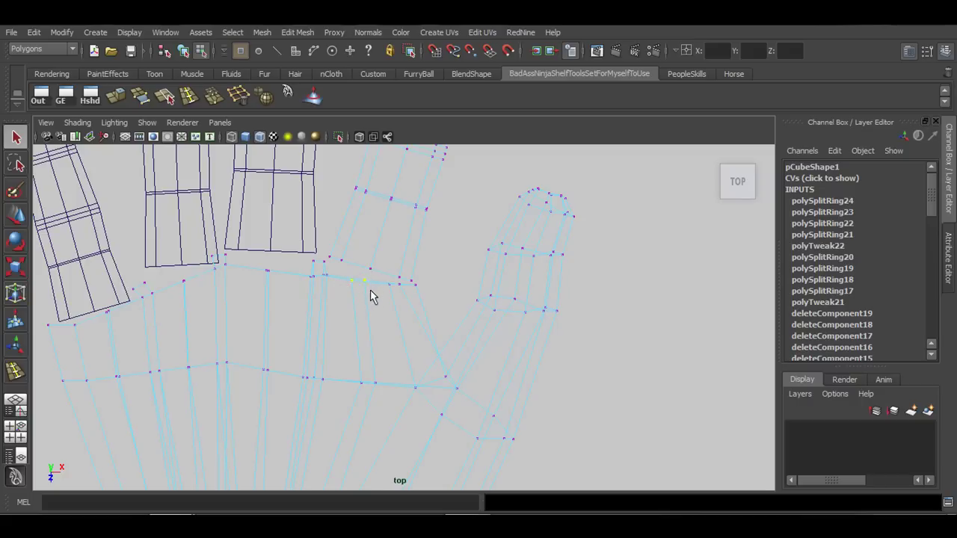
key("w")
left_click_drag(364, 297, 360, 308)
- Pull the palm vertices behind the middle finger's centre back along Z and reposition the corner vertices on either side of its opening
key("q")
middle_click_drag(336, 312, 378, 310, "alt")
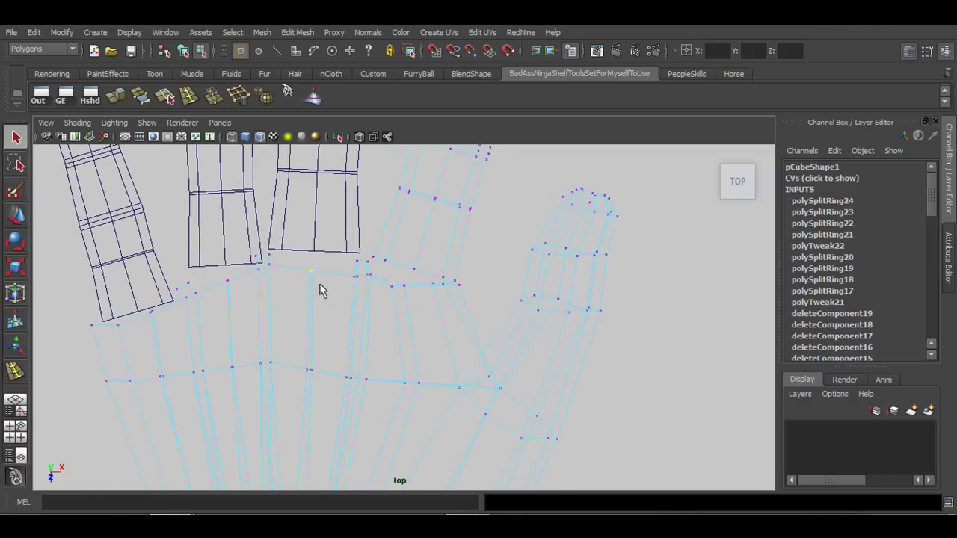
key("w")
left_click_drag(311, 295, 309, 305)
middle_click_drag(267, 284, 296, 290, "alt")
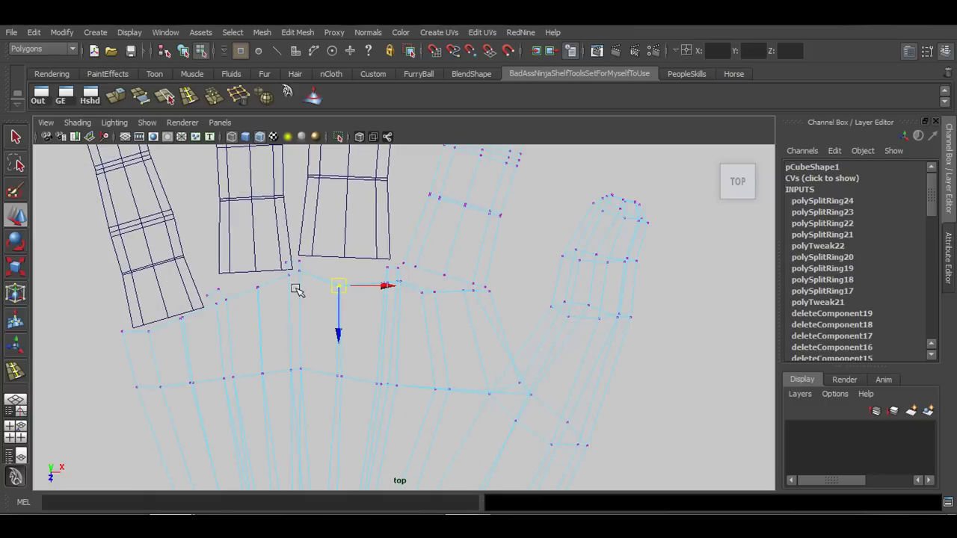
left_click(300, 270)
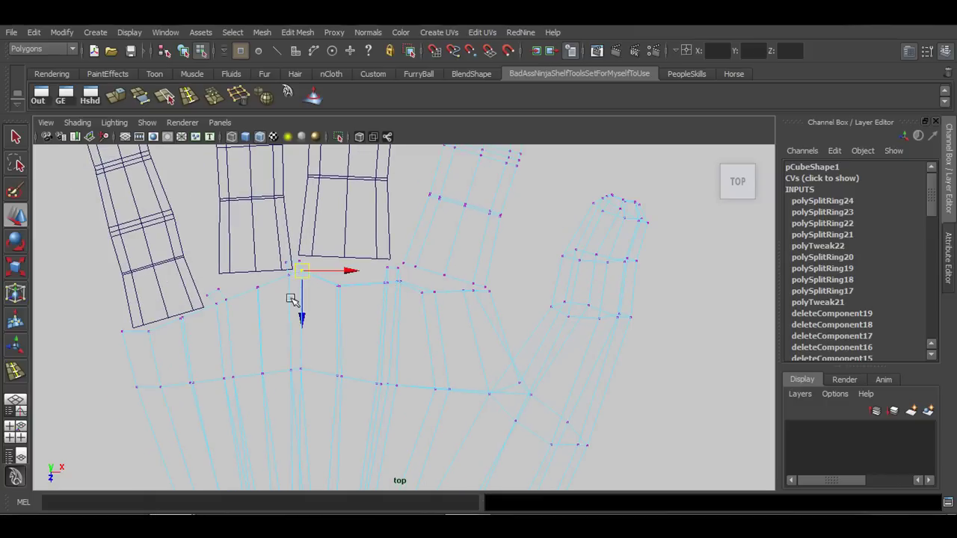
key("q")
left_click(385, 283)
key("w")
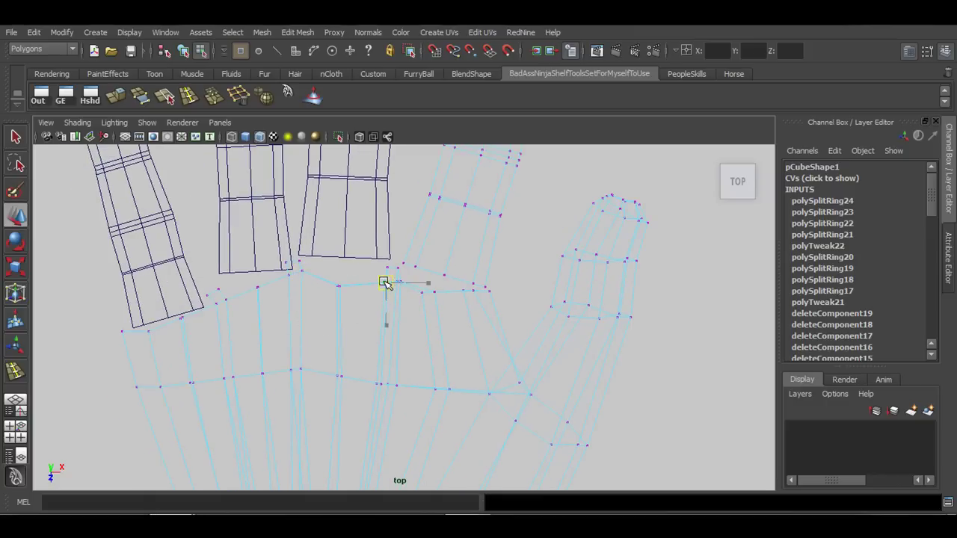
middle_click_drag(290, 293, 311, 302, "alt")
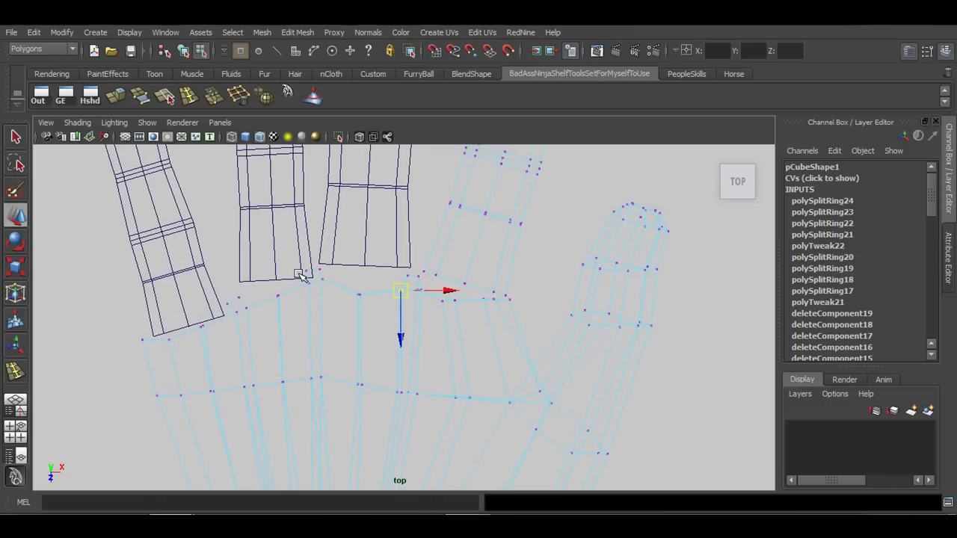
- Reposition the palm's corner vertices beside the ring finger's opening and move its centre vertices back along Z
left_click(313, 288)
left_click_drag(316, 291, 308, 293)
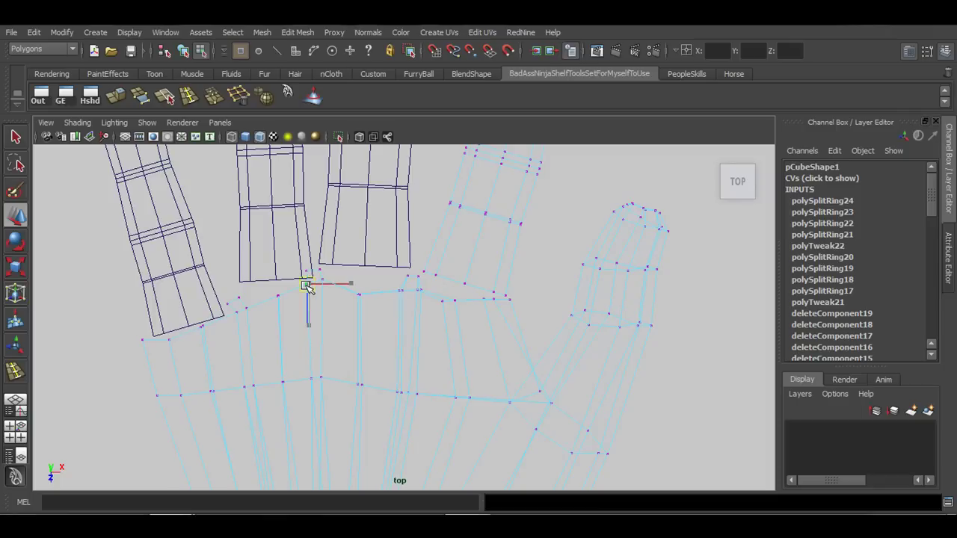
left_click(251, 305)
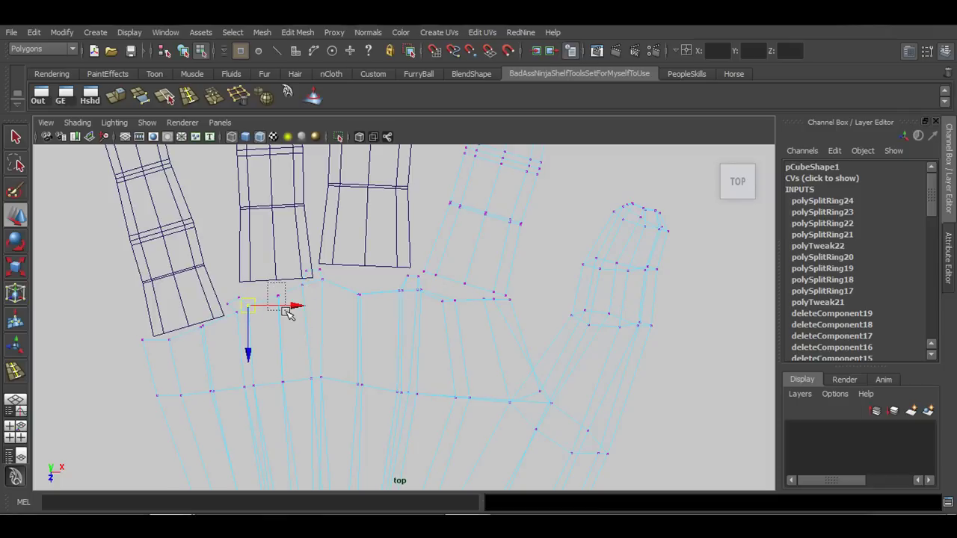
left_click_drag(287, 310, 289, 312)
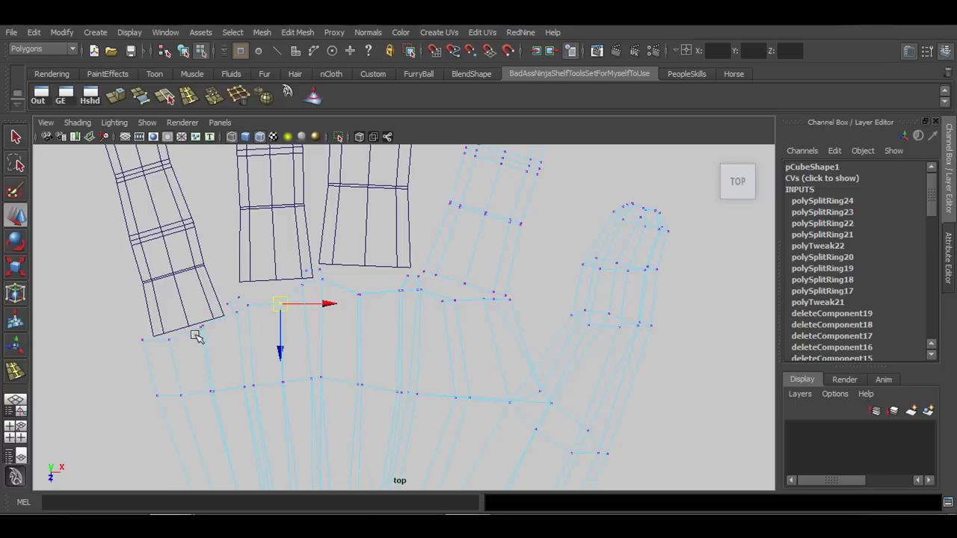
- Move the palm's centre vertices behind the little finger back and align the outer and inner corner vertices with that finger's base
left_click_drag(216, 342, 207, 335)
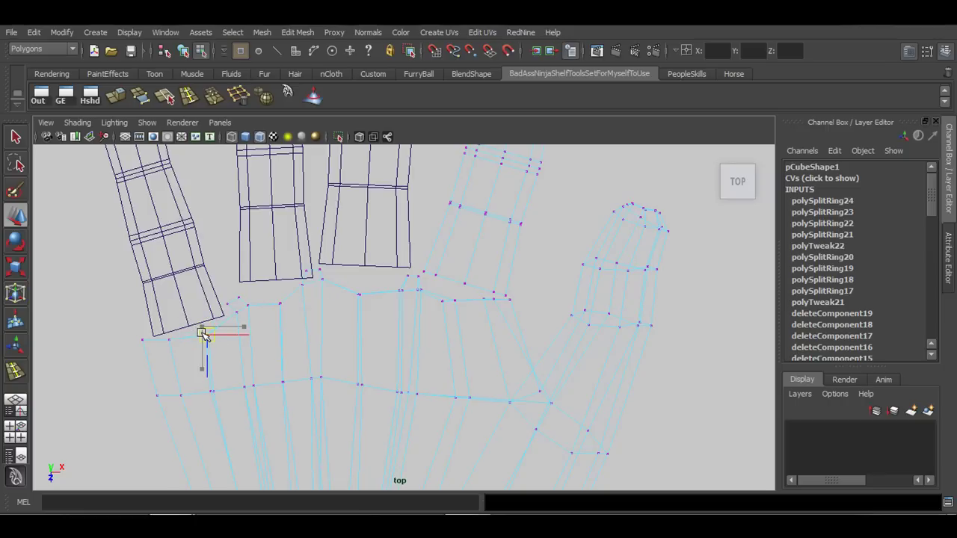
left_click(165, 337)
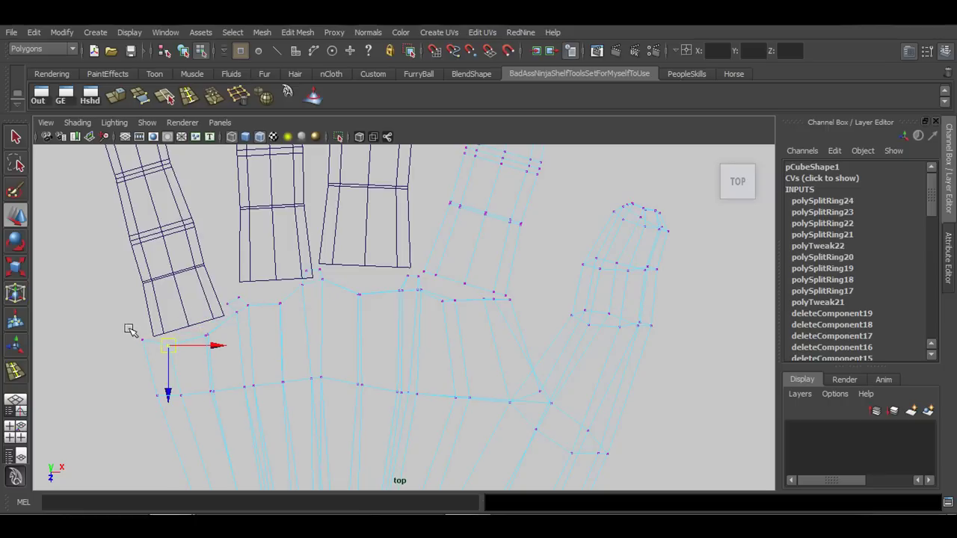
left_click(142, 341)
left_click_drag(143, 341, 147, 335)
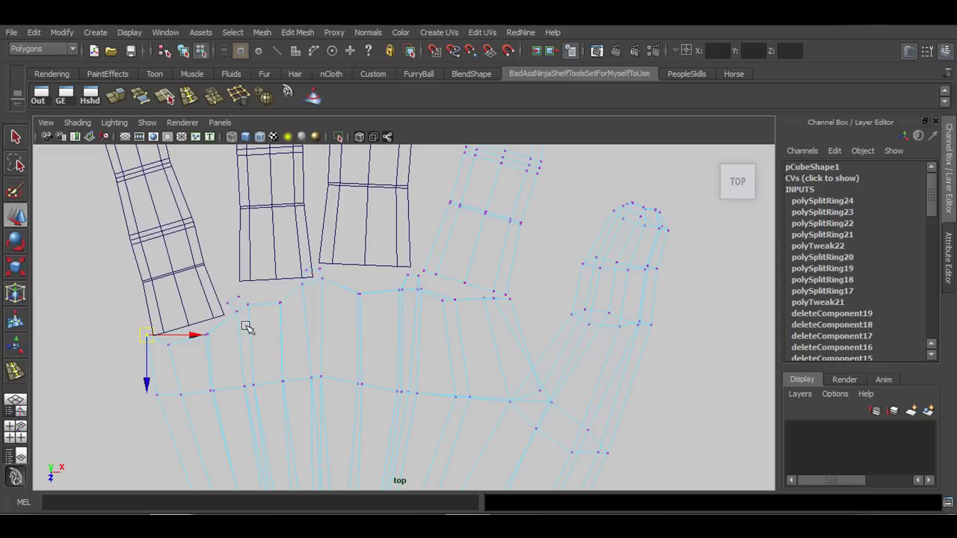
left_click_drag(245, 324, 225, 317)
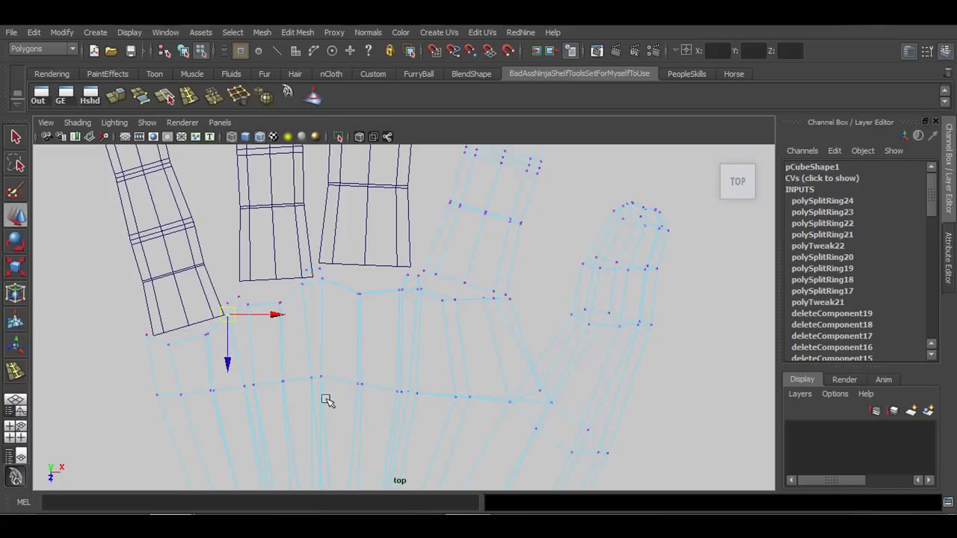
middle_click_drag(340, 335, 356, 376, "alt")
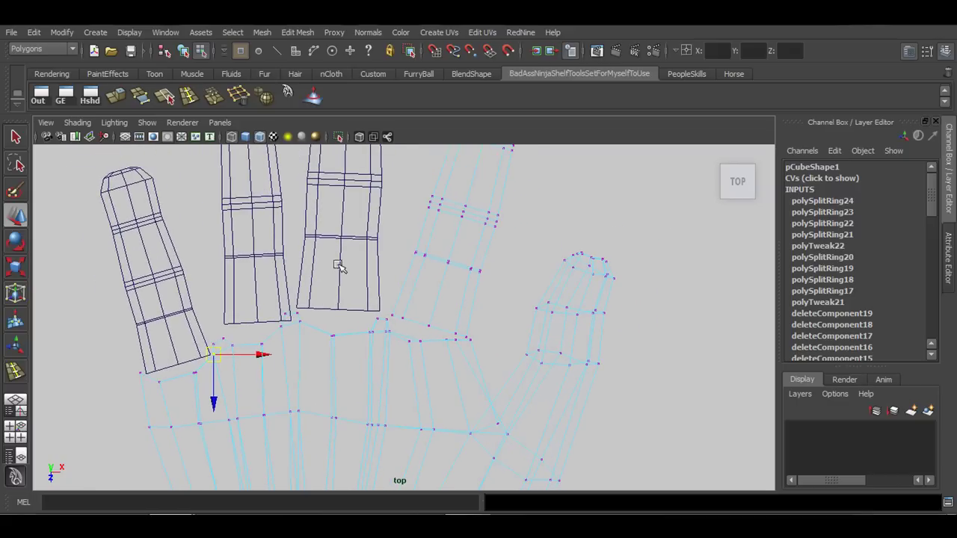
- Return to the perspective view and leave vertex editing on the palm and index finger
key("q")
key("space")
key("space")
left_click_drag(423, 284, 382, 299, "alt")
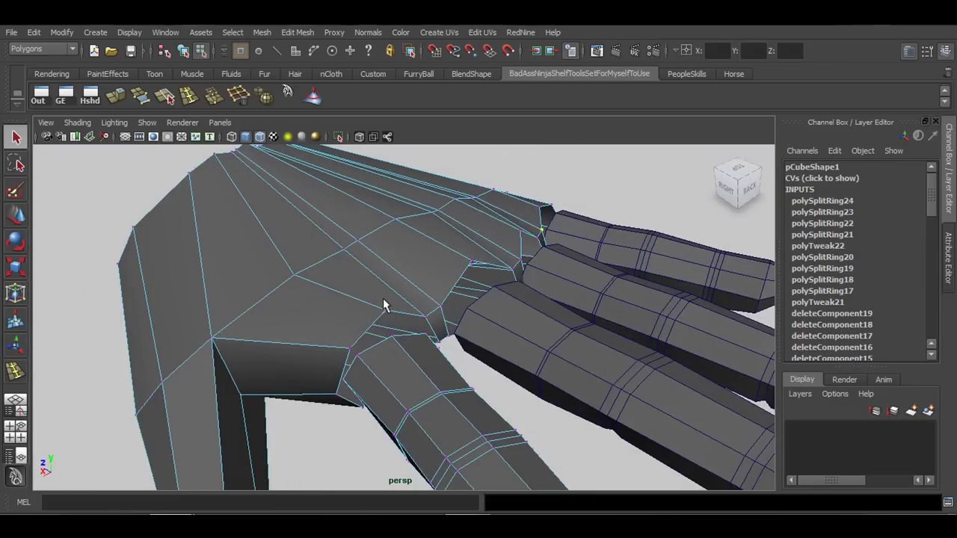
right_click_drag(389, 266, 431, 250)
left_click(390, 367)
left_click_drag(425, 256, 581, 380, "alt")
left_click(384, 406)
- Select only the index finger mesh, enter vertex selection on it and activate the Move tool, framing its base
scroll(391, 338, "up", 2)
right_click_drag(427, 277, 422, 273)
left_click(432, 334)
left_click_drag(432, 334, 373, 360, "alt")
key("w")
left_click(378, 363)
right_click_drag(394, 265, 336, 265)
left_click_drag(397, 357, 385, 338, "alt")
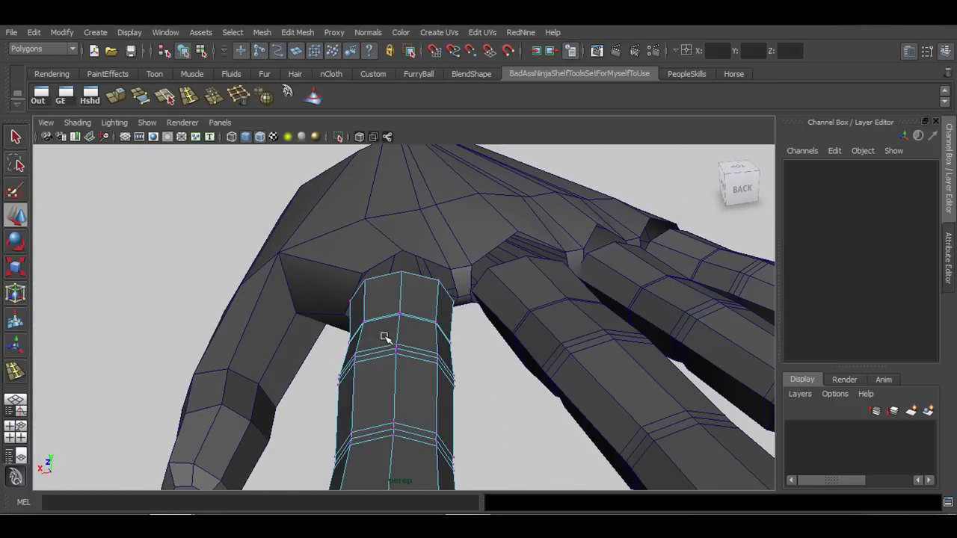
left_click_drag(395, 258, 453, 371, "alt")
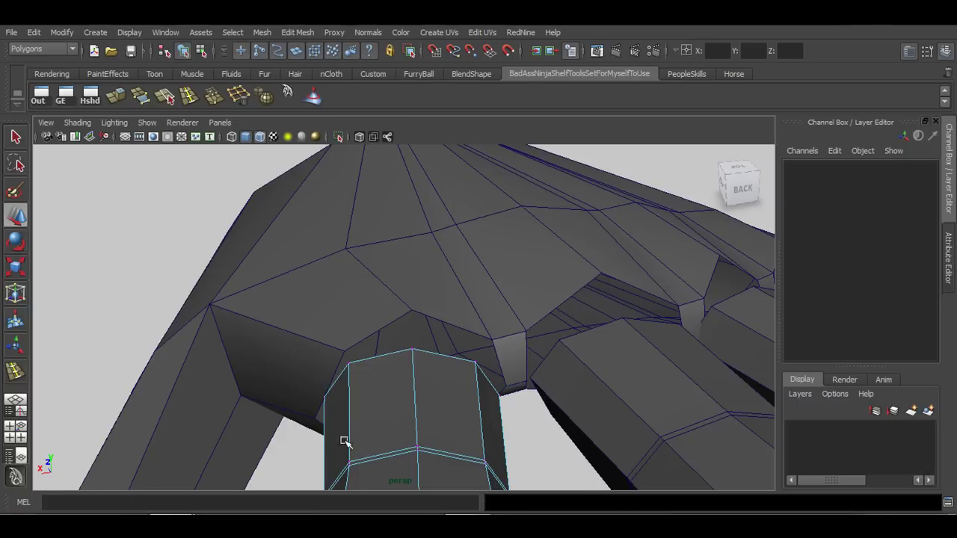
- Snap the index finger's top centre base vertex onto the matching upper vertex of the palm opening
left_click(412, 350)
left_click_drag(369, 402, 400, 385, "alt")
key("v")
middle_click_drag(438, 316, 433, 278)
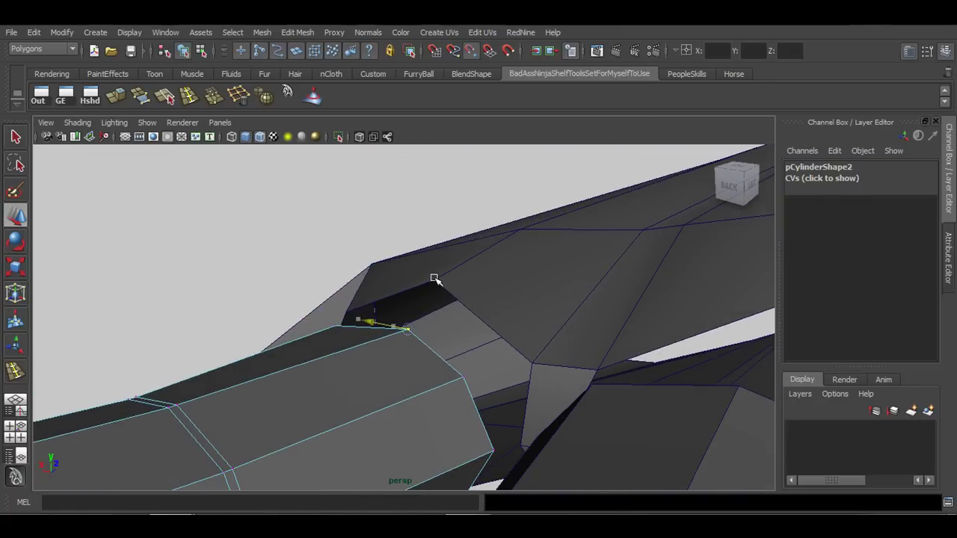
left_click(408, 327)
left_click_drag(402, 330, 397, 336)
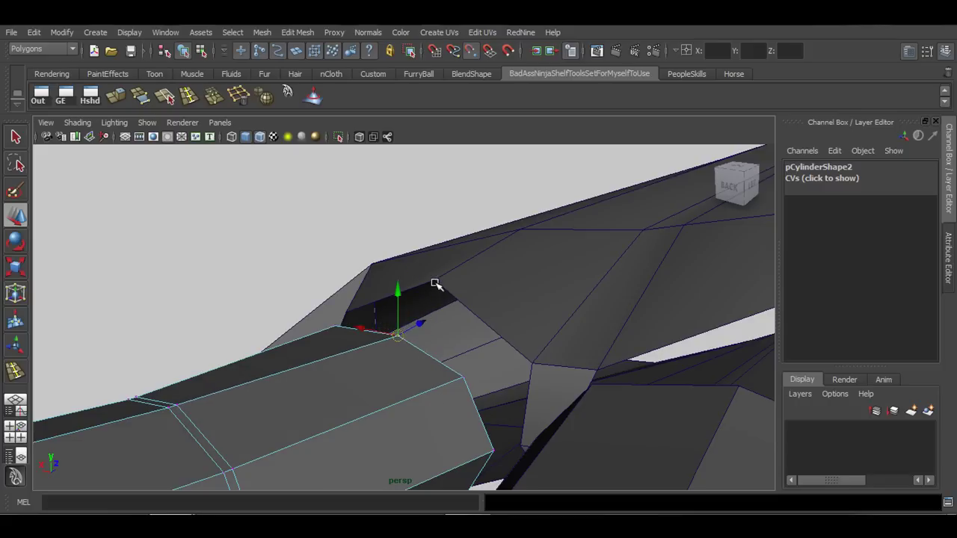
middle_click_drag(433, 277, 434, 278)
left_click_drag(380, 348, 445, 366, "alt")
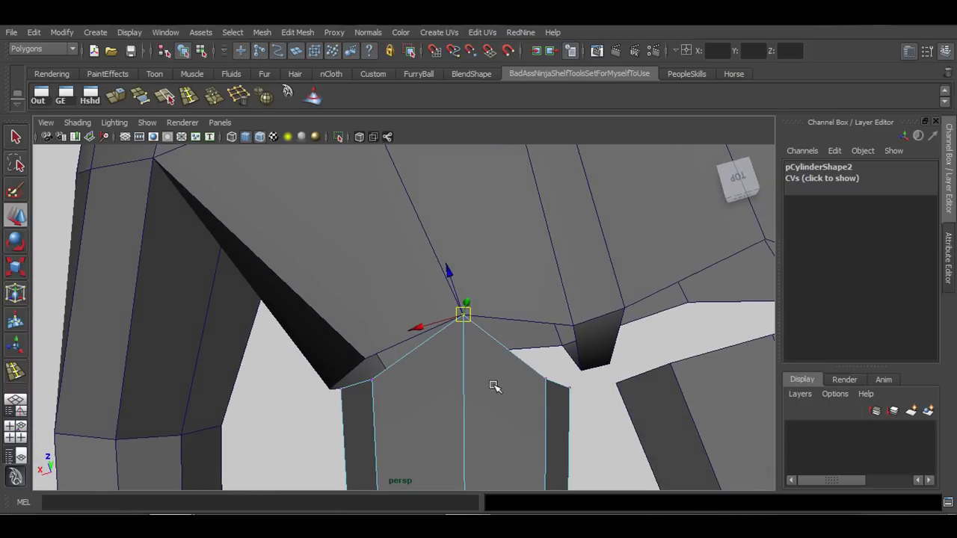
- Snap the index finger's upper base vertex facing the middle finger onto the palm corner at the top of the strip
left_click_drag(493, 386, 456, 313, "alt")
left_click(453, 316)
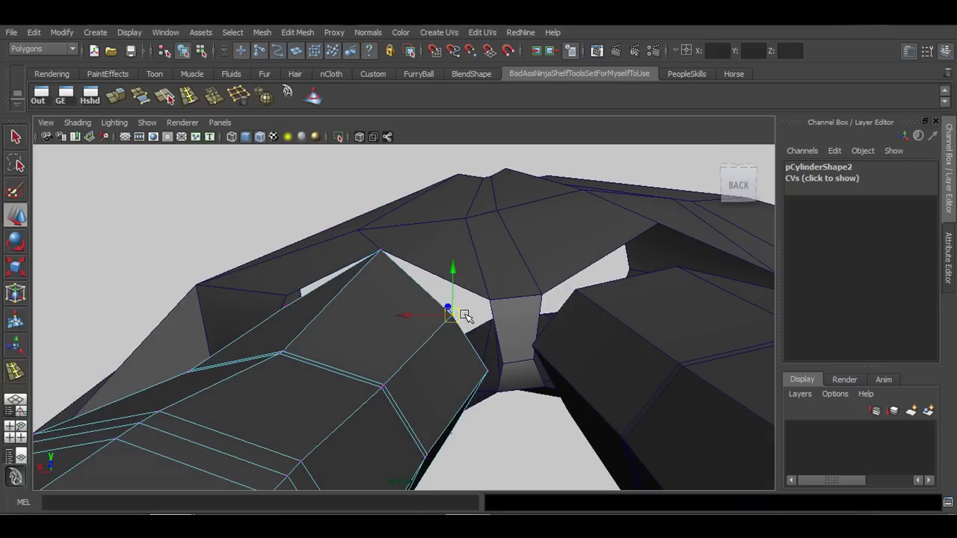
key("v")
left_click_drag(488, 302, 491, 298)
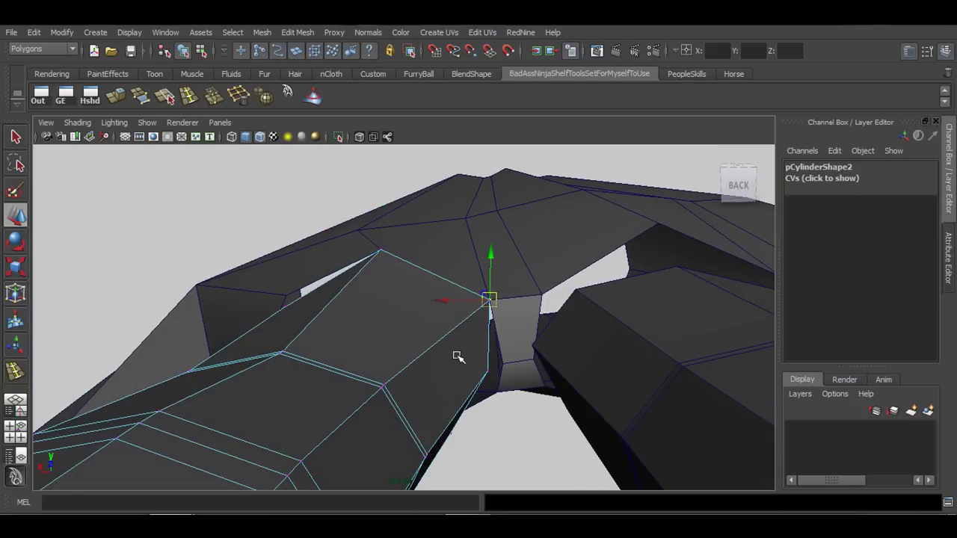
- Snap the index finger's side and lower base vertices facing the middle finger onto the middle and bottom vertices of the palm strip
left_click_drag(457, 356, 457, 330, "alt")
left_click(491, 360)
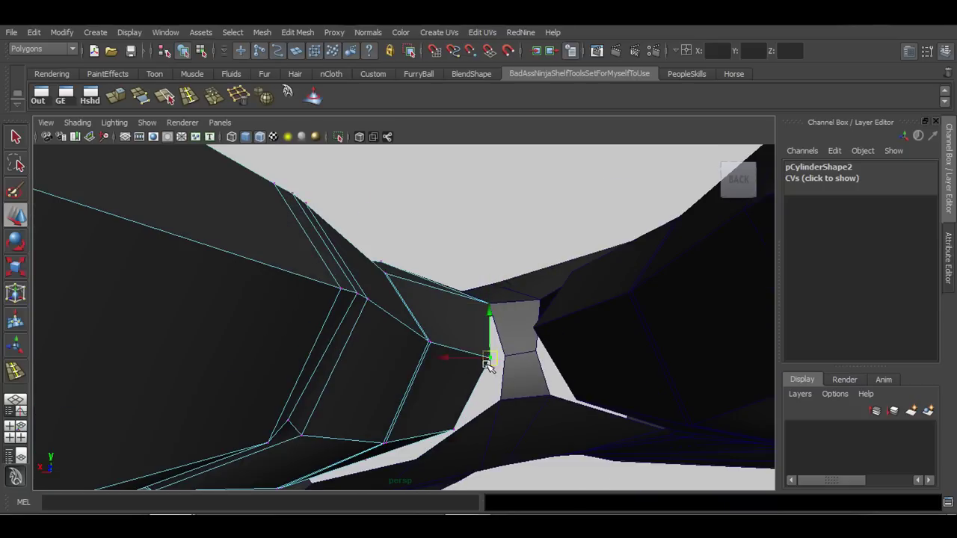
left_click_drag(471, 382, 481, 391, "alt")
key("v")
middle_click_drag(508, 367, 506, 362)
left_click_drag(472, 410, 475, 382, "alt")
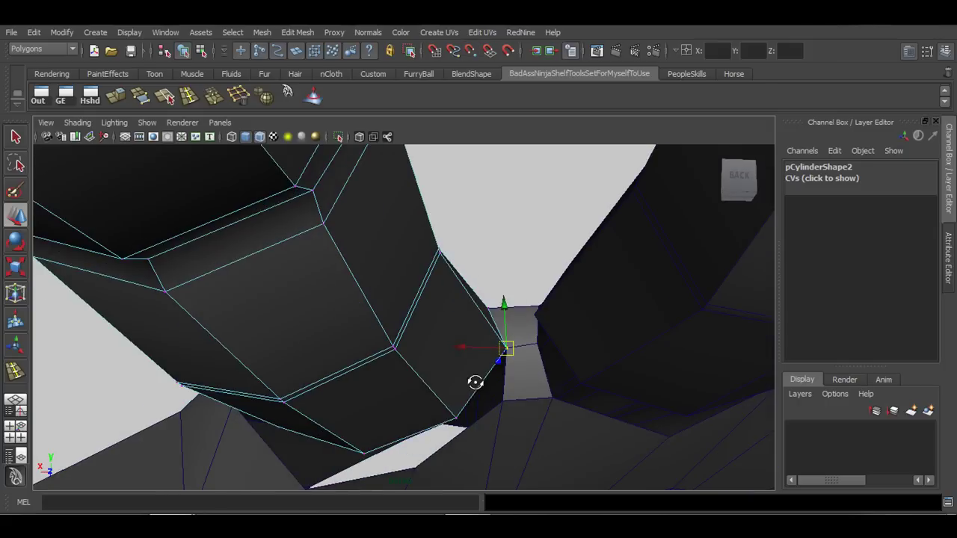
left_click(458, 419)
key("v")
middle_click_drag(500, 401, 503, 401)
- Snap the index finger's upper and side base vertices facing the thumb onto the matching palm vertices
left_click_drag(437, 423, 306, 299, "alt")
left_click(313, 284)
key("v")
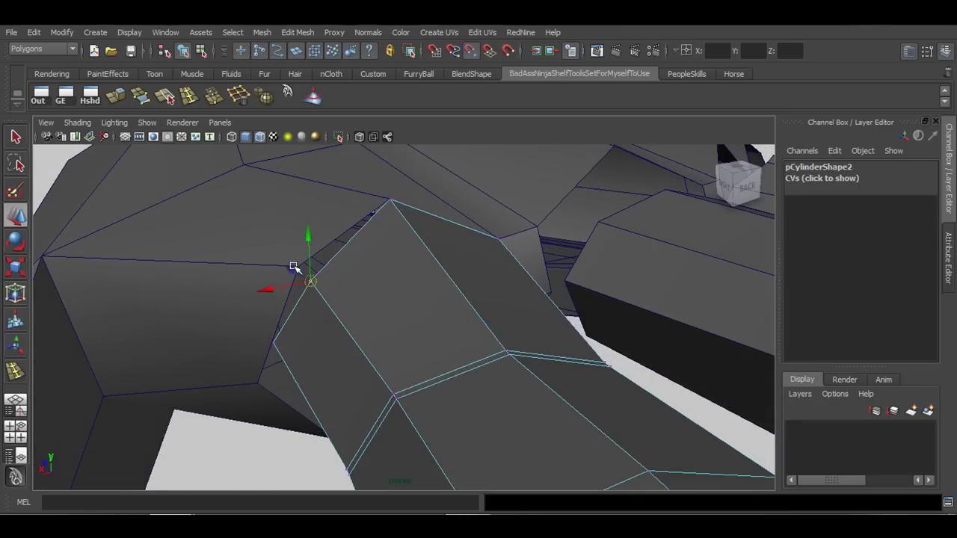
left_click_drag(292, 267, 297, 269)
left_click_drag(308, 308, 354, 319, "alt")
middle_click_drag(319, 315, 316, 306)
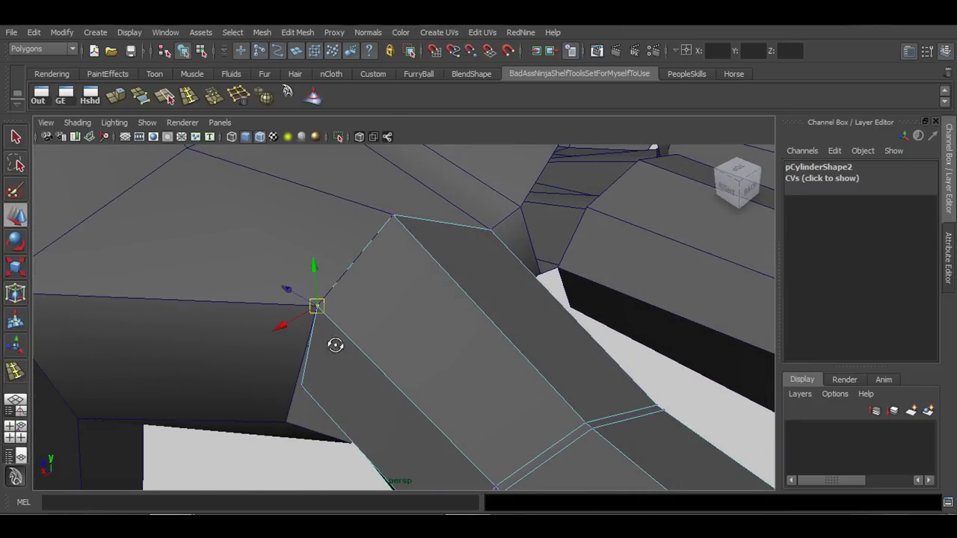
left_click_drag(335, 345, 349, 306, "alt")
left_click(318, 296)
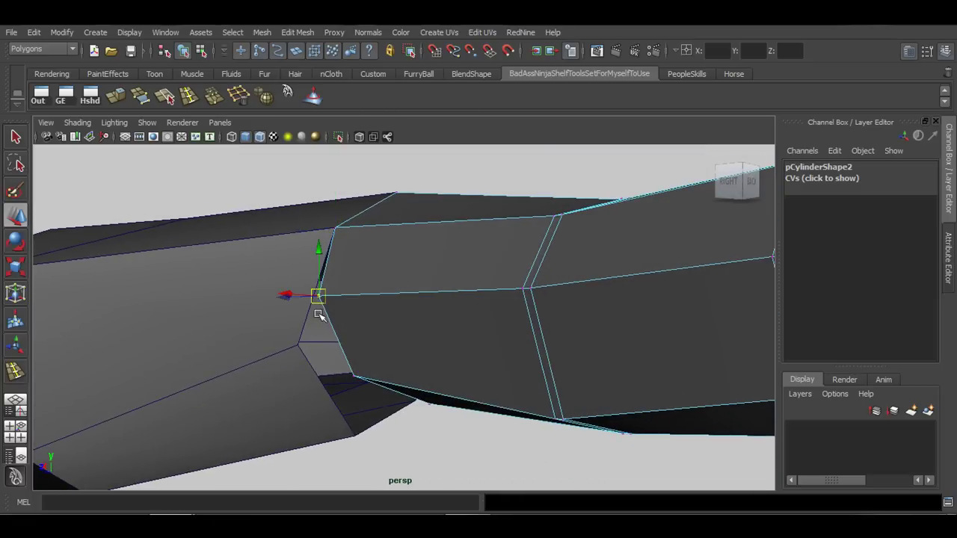
mouse_move(306, 338)
left_mouse_down("alt")
mouse_move(335, 356)
mouse_move(319, 346)
left_mouse_up("alt")
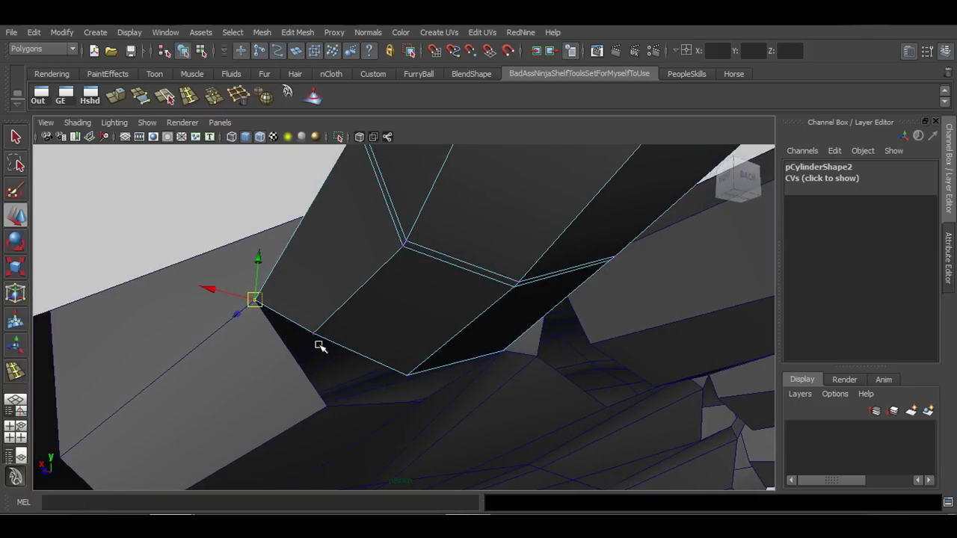
- Snap the index finger's lower thumb-side and bottom centre base vertices onto the matching vertices on the underside of the palm opening
left_click(312, 334)
left_click_drag(337, 384, 360, 338, "alt")
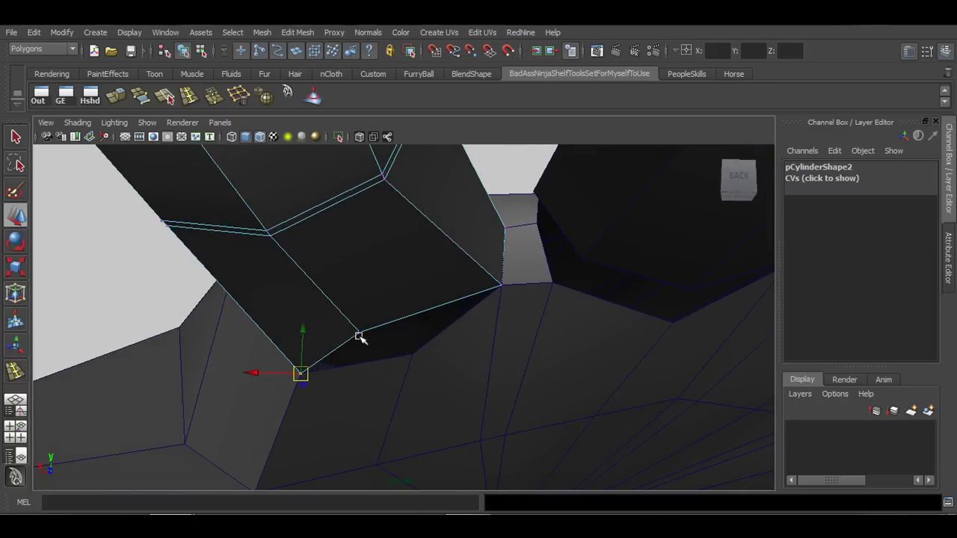
left_click(360, 334)
left_click(412, 354)
left_click_drag(453, 356, 337, 292, "alt")
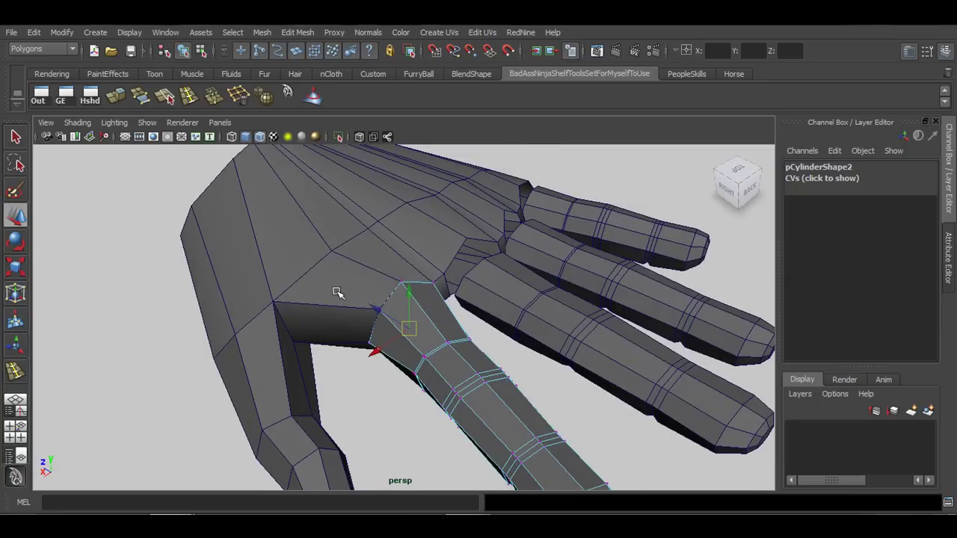
- Try to snap the palm's top centre vertex at the middle finger opening onto the finger's base vertex, and undo the move
left_click_drag(406, 290, 427, 302, "alt")
left_click(427, 302)
middle_click_drag(428, 296, 429, 353, "alt")
right_click_drag(429, 352, 456, 361, "alt")
right_click_drag(471, 266, 423, 297)
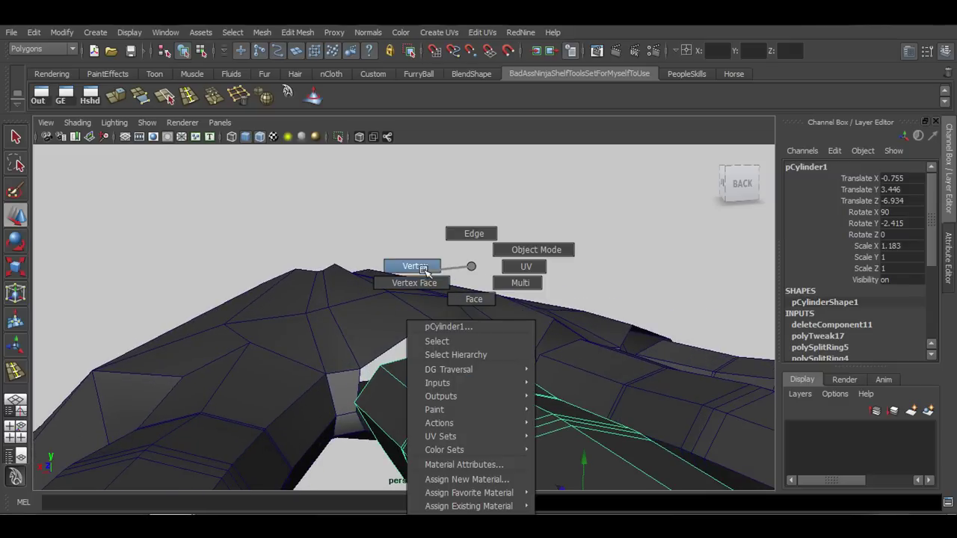
left_click_drag(403, 312, 399, 342, "alt")
left_click(406, 303)
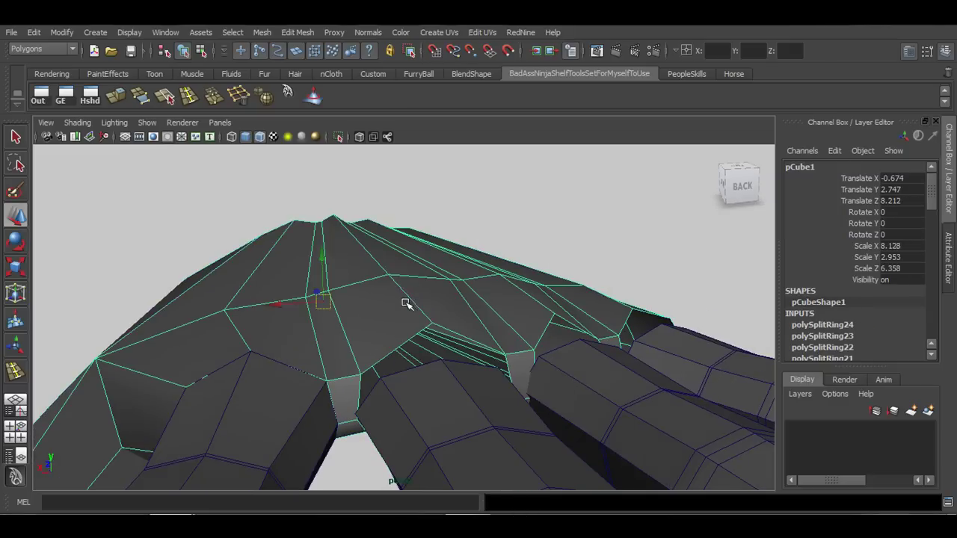
left_click_drag(405, 289, 417, 298, "alt")
right_click_drag(428, 266, 388, 283)
left_click_drag(365, 299, 483, 388, "alt")
left_click(434, 321)
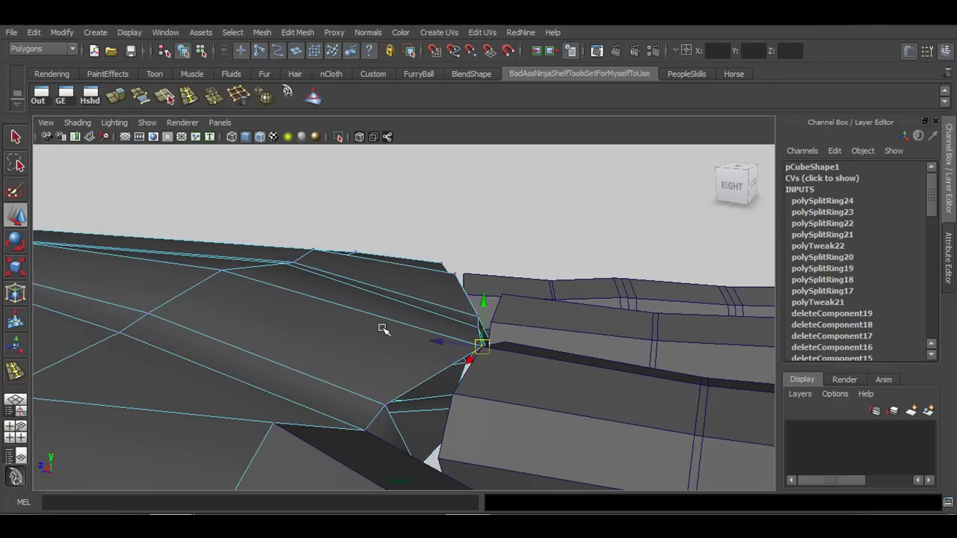
key("ctrl+z")
- Enter vertex selection on the middle finger and snap its top centre base vertex onto the upper vertex of the palm opening
mouse_move(494, 372)
left_mouse_down("alt")
mouse_move(470, 372)
mouse_move(499, 372)
left_mouse_up("alt")
left_click(511, 373)
right_click_drag(513, 373, 471, 268)
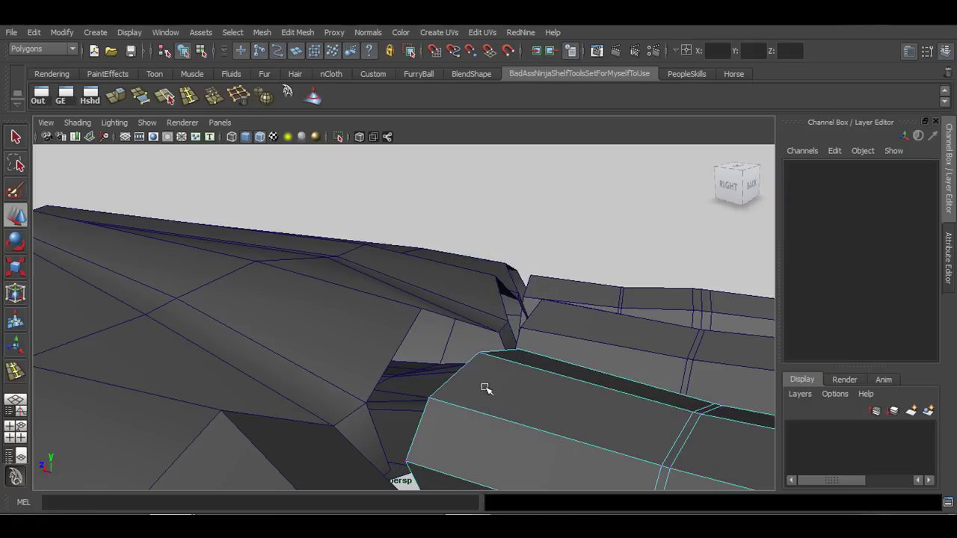
left_click(480, 353)
key("v")
middle_click(422, 308)
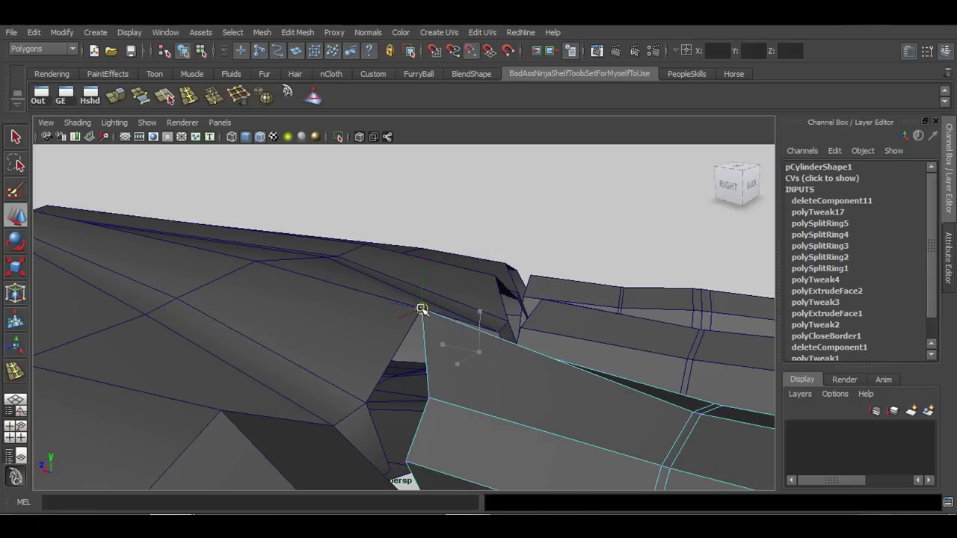
- Snap the middle finger's three base vertices facing the index finger onto the top, middle and bottom of the strip between them
left_click_drag(437, 354, 420, 349, "alt")
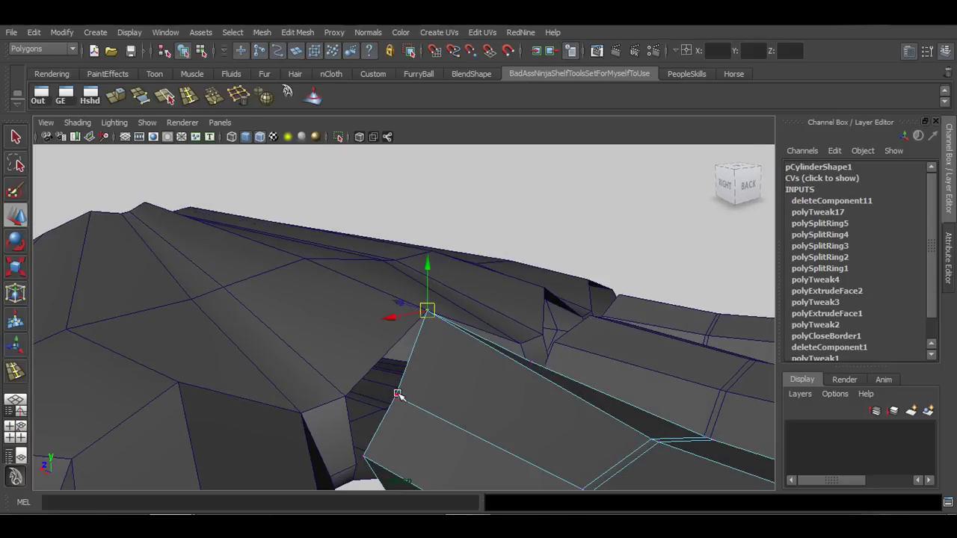
left_click_drag(398, 395, 378, 431, "alt")
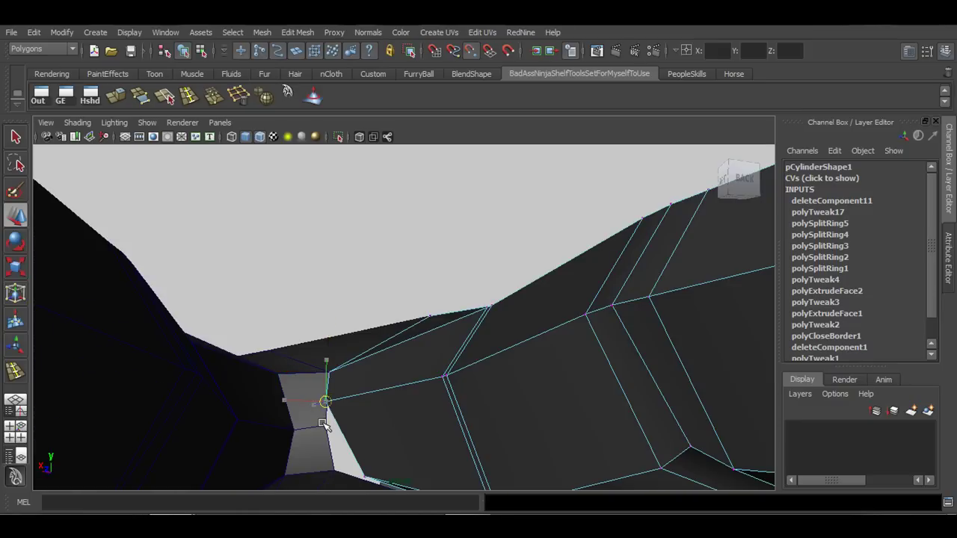
middle_click_drag(321, 416, 414, 365, "alt")
left_click_drag(413, 365, 400, 383, "alt")
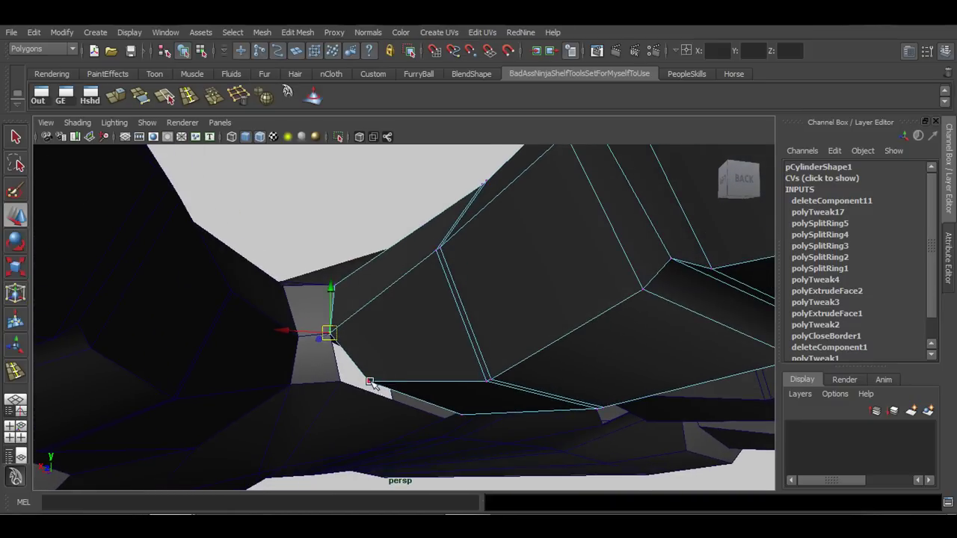
left_click(370, 382)
key("v")
middle_click_drag(331, 386, 341, 384)
left_click_drag(341, 383, 414, 400, "alt")
- Snap the middle finger's bottom centre base vertex and its lower vertex facing the ring finger onto the matching palm vertices
left_click(410, 392)
key("v")
middle_click_drag(412, 396, 438, 412)
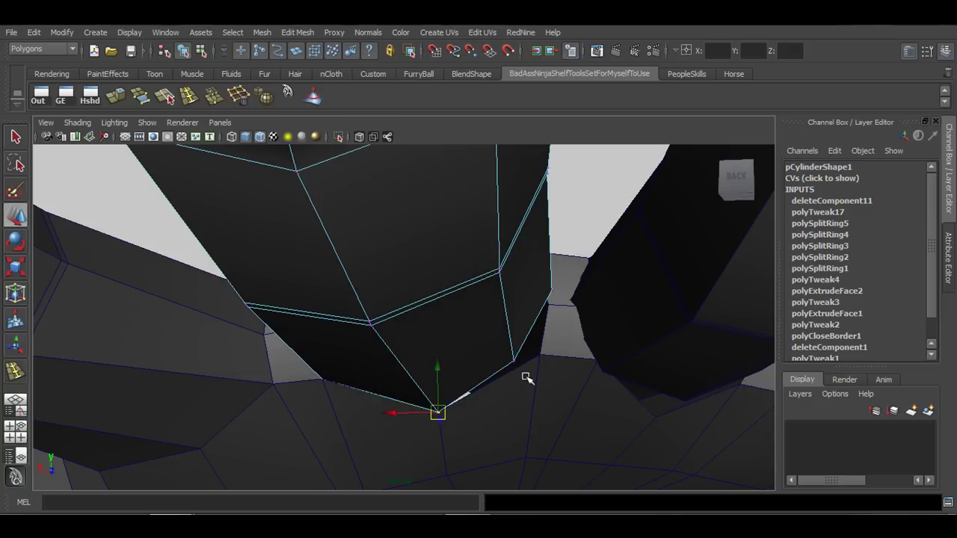
left_click_drag(526, 375, 508, 371, "alt")
left_click(505, 368)
key("v")
middle_click_drag(505, 369, 538, 363)
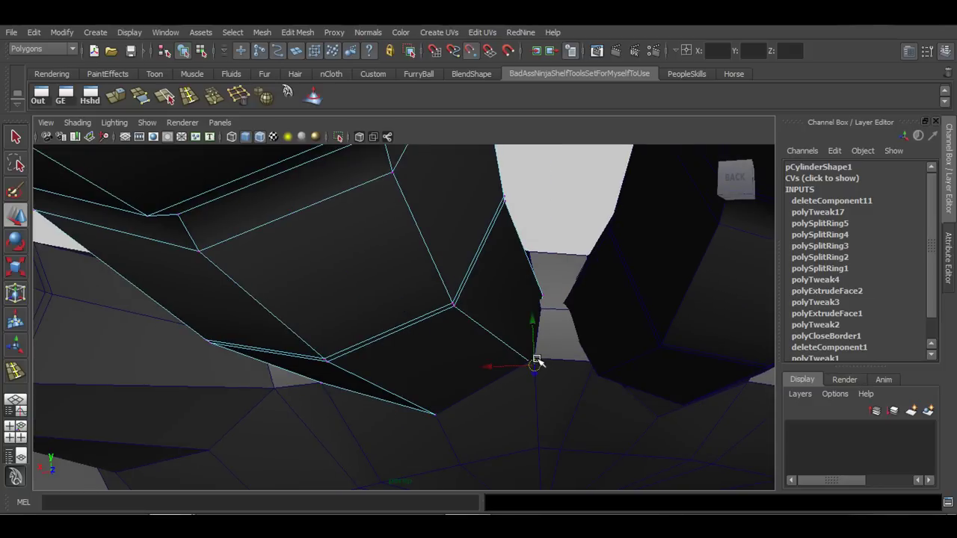
- Snap the remaining base vertices of the middle and ring fingers onto the matching palm vertices
left_click_drag(551, 367, 497, 402, "alt")
left_click(523, 350)
left_click(535, 328)
left_click(481, 385)
key("v")
middle_click_drag(521, 356, 521, 357)
- Snap the little finger's lower outer base vertex onto the lower outer corner of its palm opening
mouse_move(424, 393)
left_mouse_down("alt")
mouse_move(459, 392)
mouse_move(420, 391)
left_mouse_up("alt")
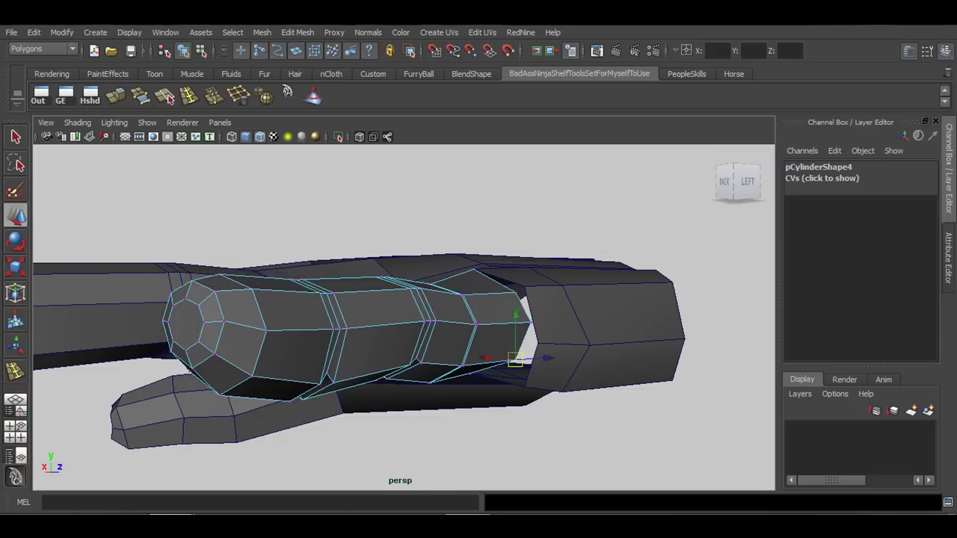
right_click(322, 527)
middle_click_drag(560, 429, 551, 411, "alt")
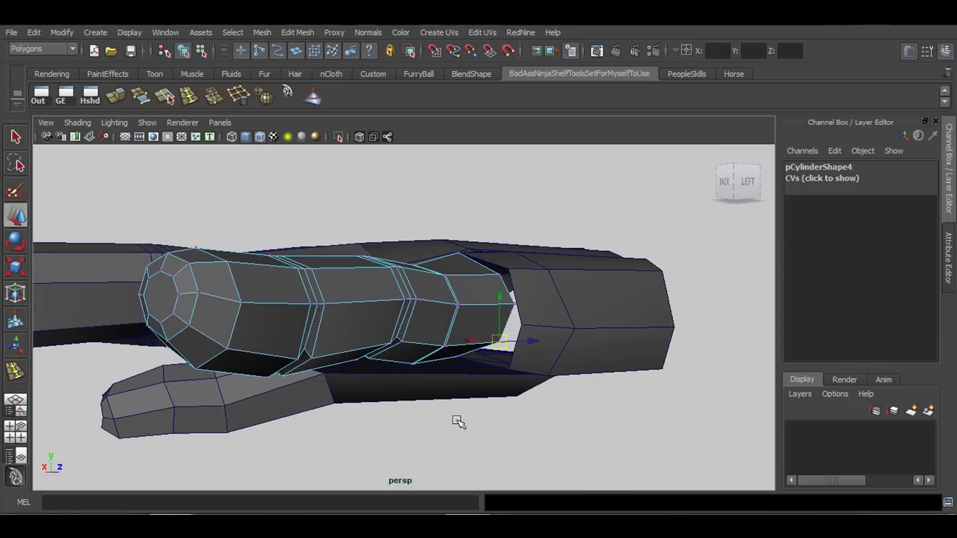
left_click_drag(458, 422, 472, 383, "alt")
right_click_drag(420, 408, 535, 389, "alt")
middle_click_drag(546, 377, 557, 387, "alt")
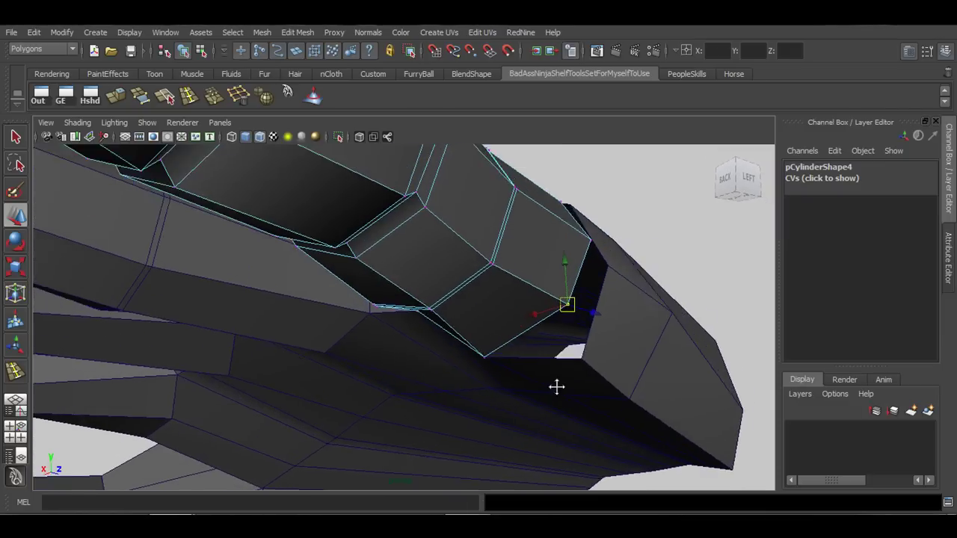
left_click_drag(556, 386, 525, 413, "alt")
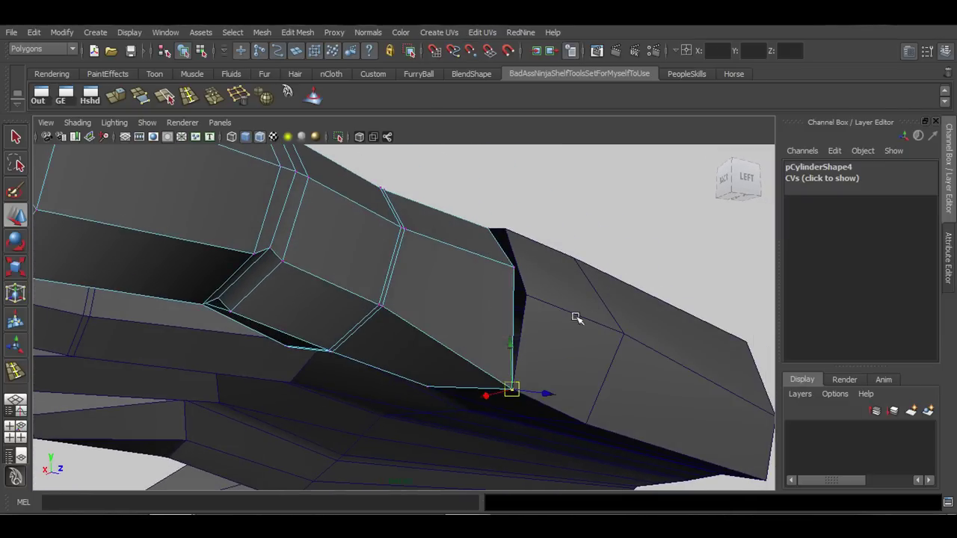
- Snap the little finger's outer side and upper outer base vertices onto the matching vertices on the palm's outer edge
left_click_drag(576, 316, 526, 346, "alt")
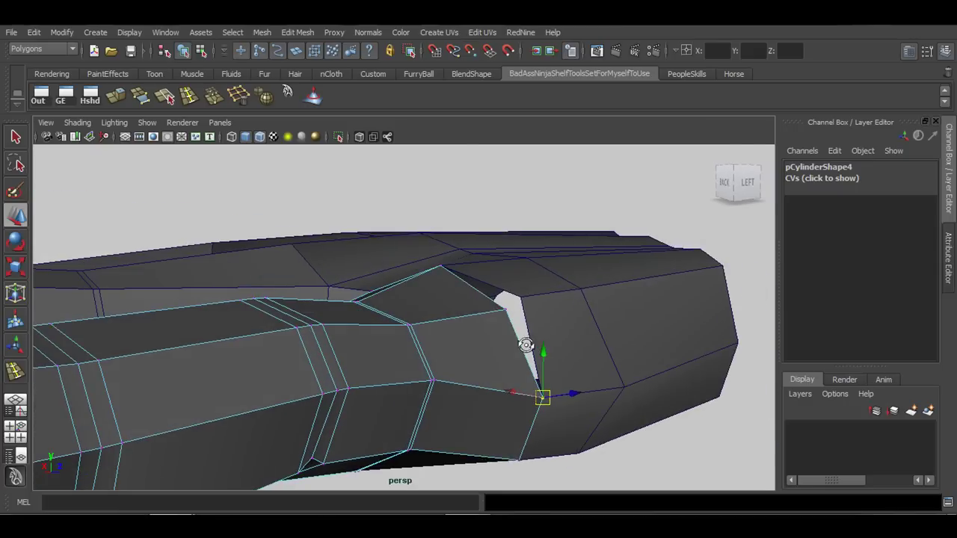
left_click(506, 310)
key("v")
left_click_drag(505, 309, 574, 435)
- Return the little finger to object mode and clear the selection
right_click_drag(409, 241, 470, 219)
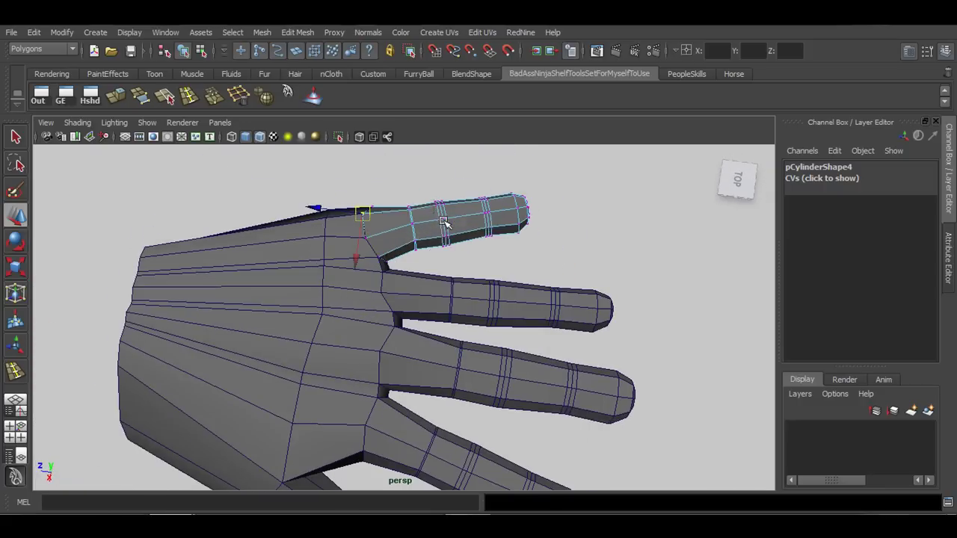
left_click_drag(508, 274, 512, 373, "alt")
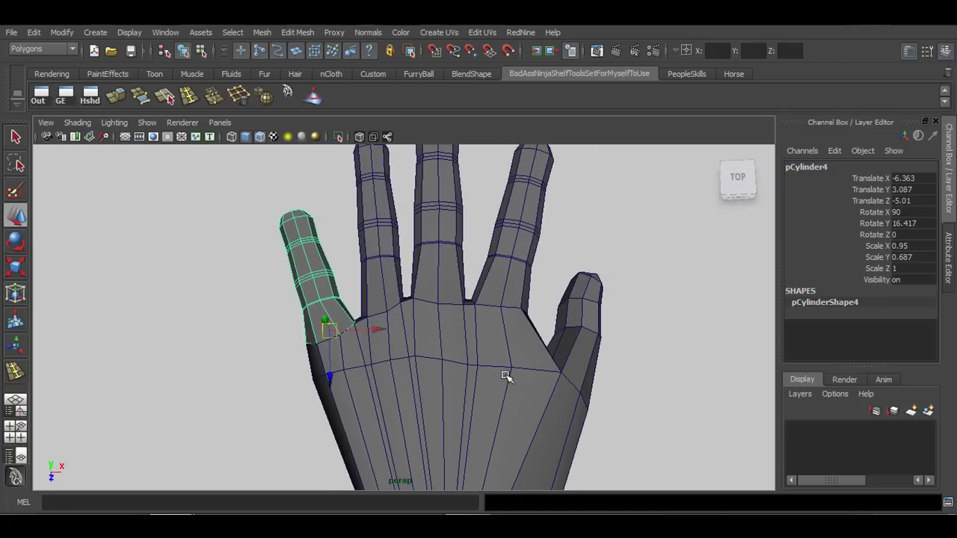
left_click(629, 300)
- Examine the palm mesh and all four finger joints from above, the fingertips and the wrist opening
right_click_drag(572, 341, 404, 360, "alt")
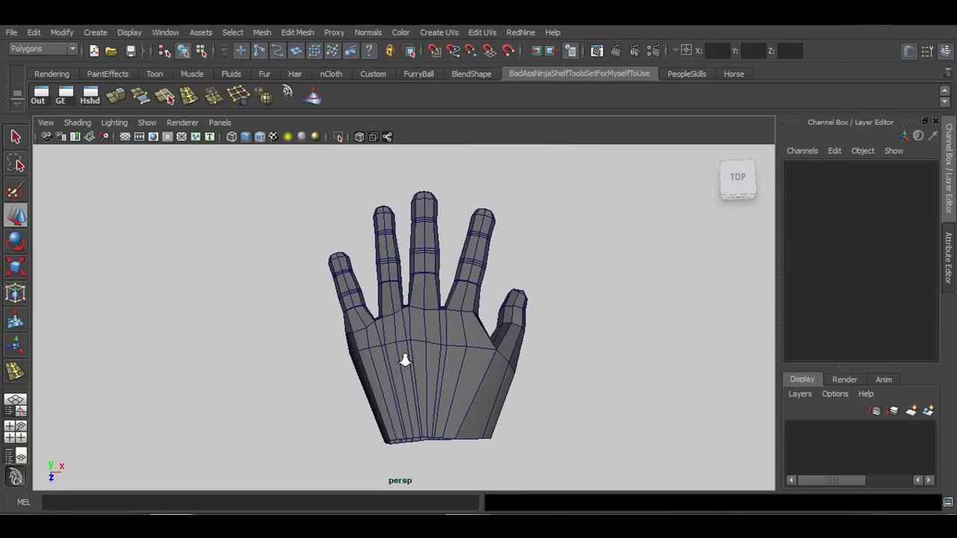
left_click_drag(361, 373, 501, 427, "alt")
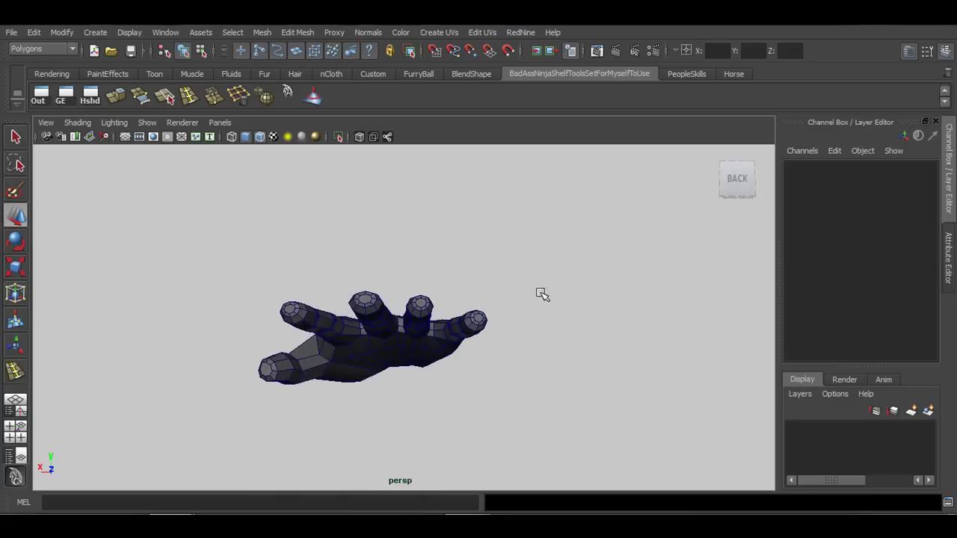
mouse_move(279, 382)
left_mouse_down("alt")
mouse_move(331, 337)
mouse_move(453, 321)
mouse_move(401, 341)
mouse_move(478, 384)
mouse_move(395, 411)
mouse_move(446, 434)
mouse_move(381, 395)
mouse_move(528, 367)
mouse_move(378, 369)
mouse_move(412, 391)
mouse_move(394, 392)
mouse_move(380, 348)
mouse_move(434, 369)
mouse_move(389, 384)
mouse_move(367, 369)
mouse_move(355, 386)
mouse_move(438, 386)
mouse_move(268, 364)
mouse_move(309, 380)
mouse_move(295, 376)
left_mouse_up("alt")
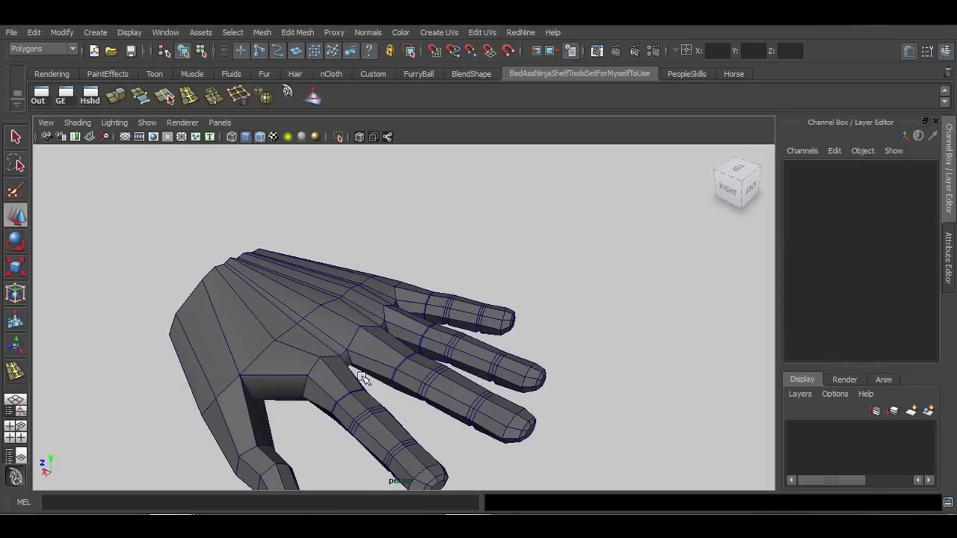
left_click(340, 376)
left_click(293, 340)
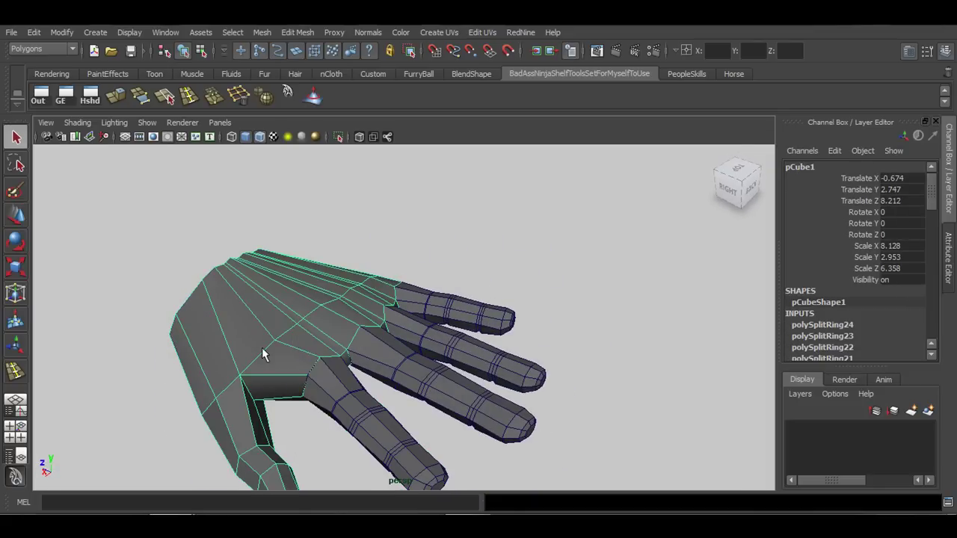
mouse_move(262, 352)
left_mouse_down("alt")
mouse_move(348, 359)
mouse_move(339, 326)
mouse_move(328, 348)
mouse_move(274, 341)
left_mouse_up("alt")
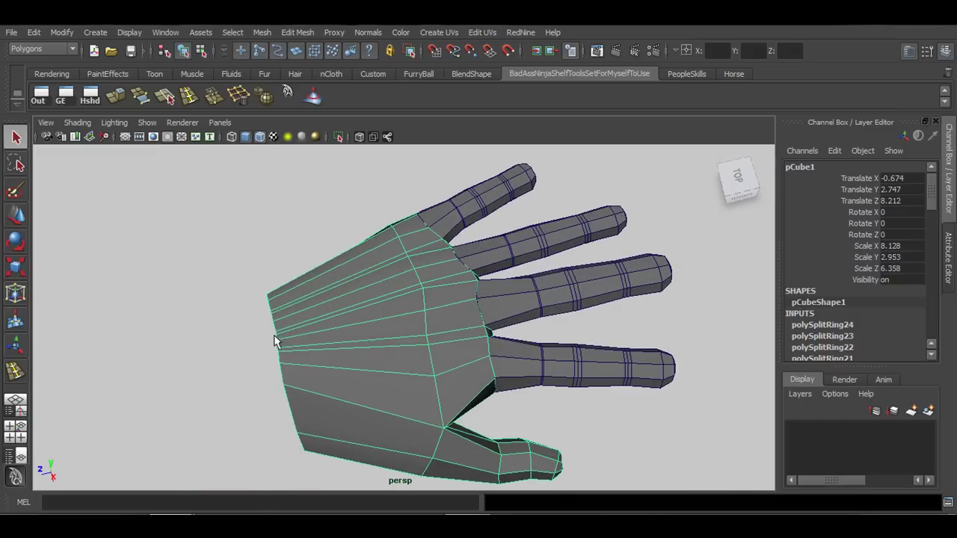
left_click_drag(296, 376, 334, 375, "alt")
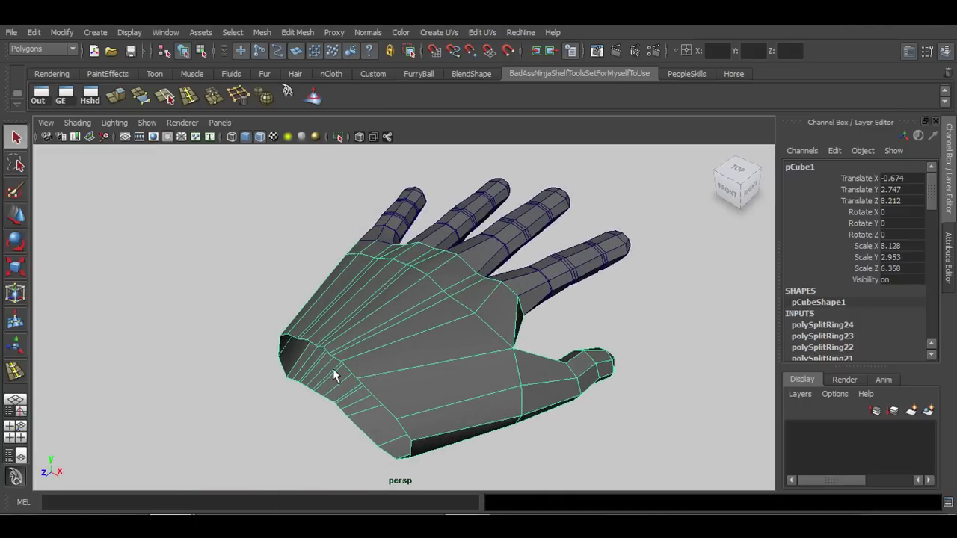
left_click_drag(474, 354, 375, 374, "alt")
scroll(281, 352, "down", 3)
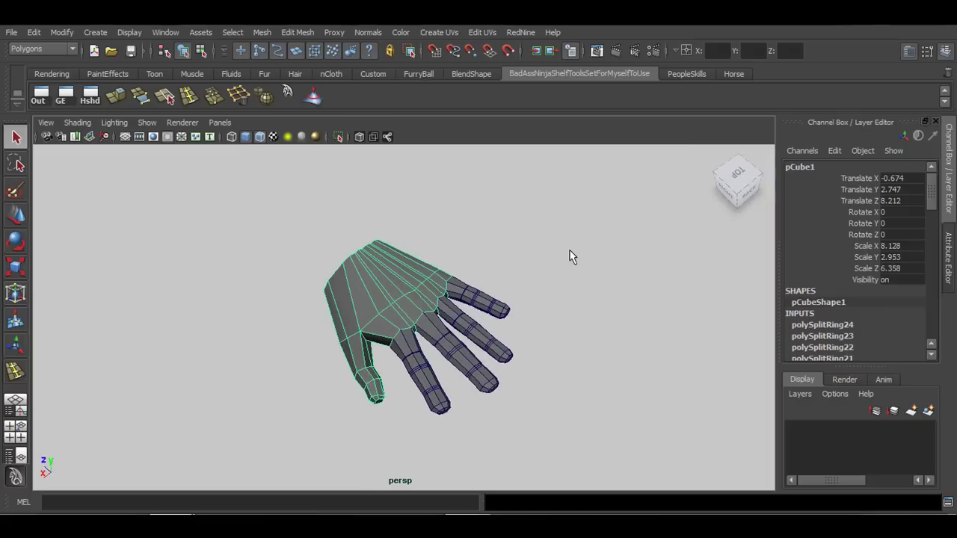
- Select the palm and all four fingers and combine them into a single mesh
left_click(548, 338)
left_click_drag(496, 246, 432, 291)
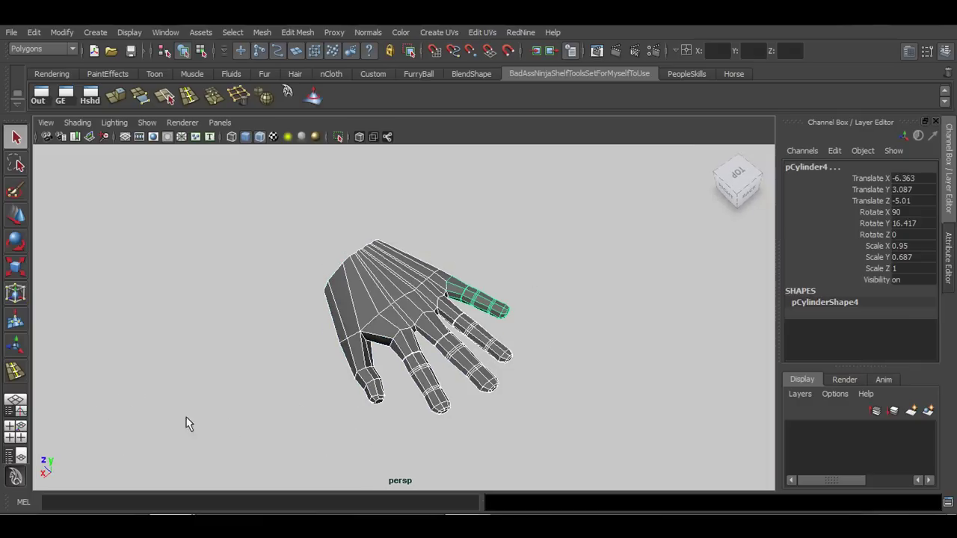
left_click(263, 31)
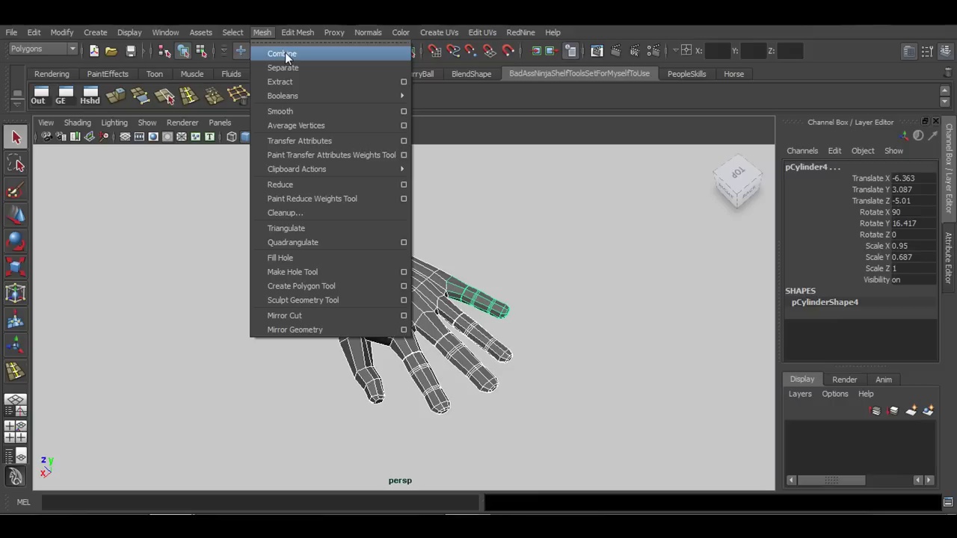
left_click(284, 52)
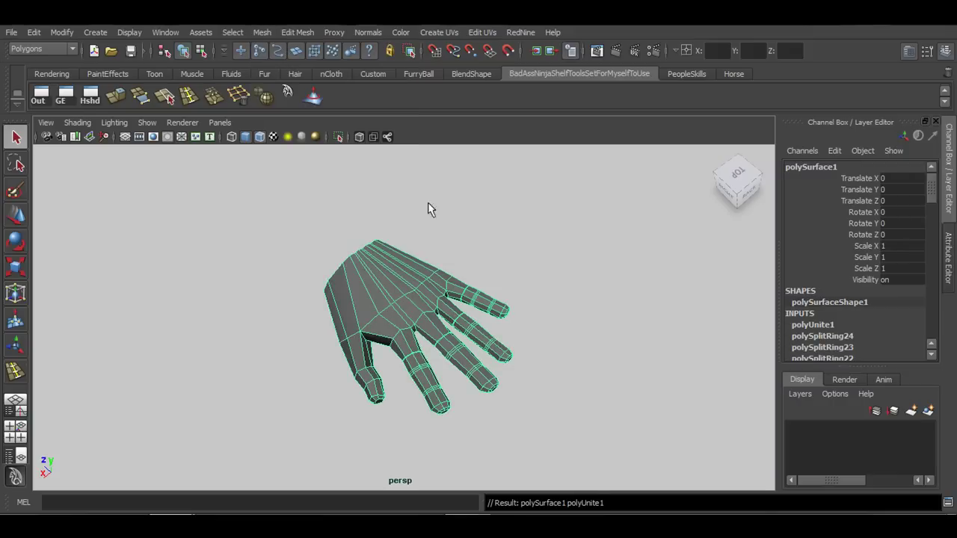
- Select the combined hand mesh and examine the joints at the finger bases from above, the side and the front
left_click(518, 272)
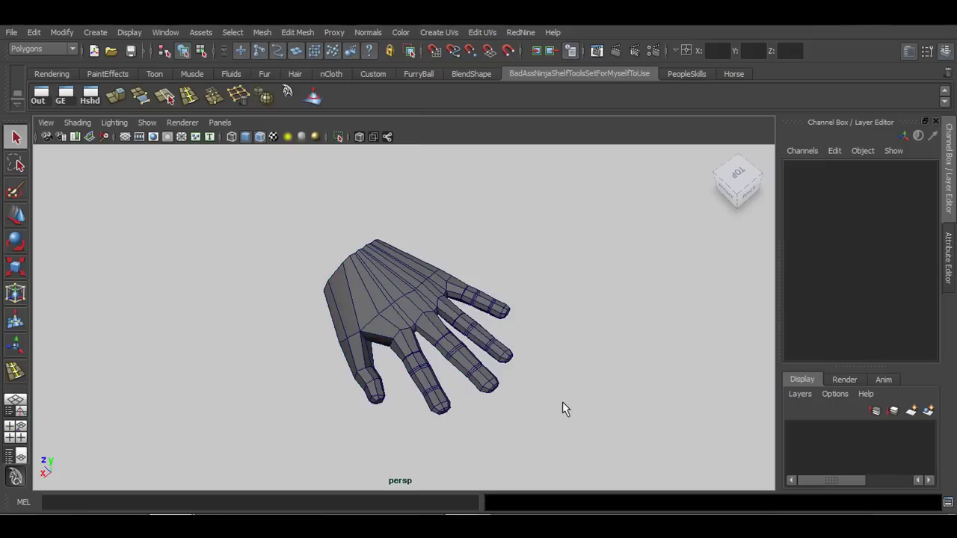
left_click_drag(562, 408, 512, 391, "alt")
scroll(513, 391, "up", 5)
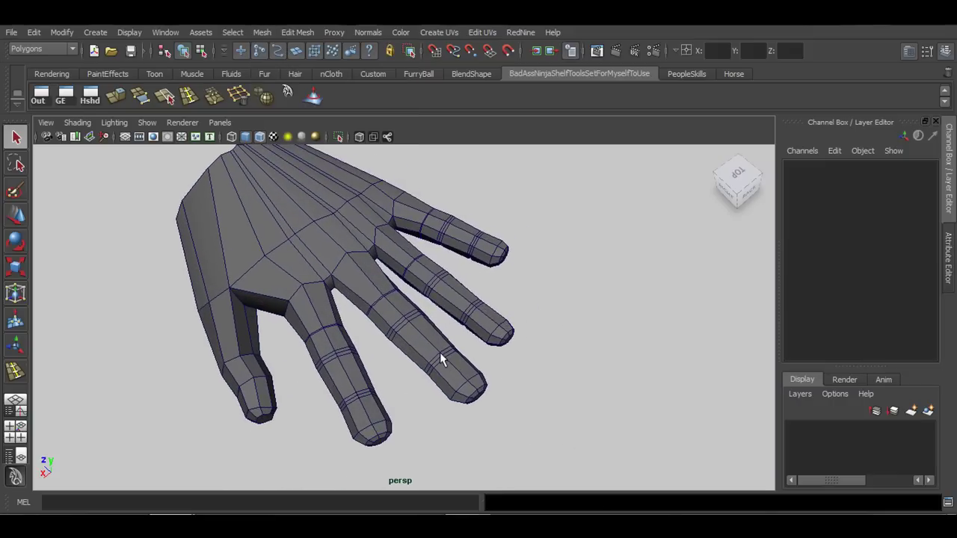
left_click(440, 355)
left_click_drag(355, 328, 365, 297, "alt")
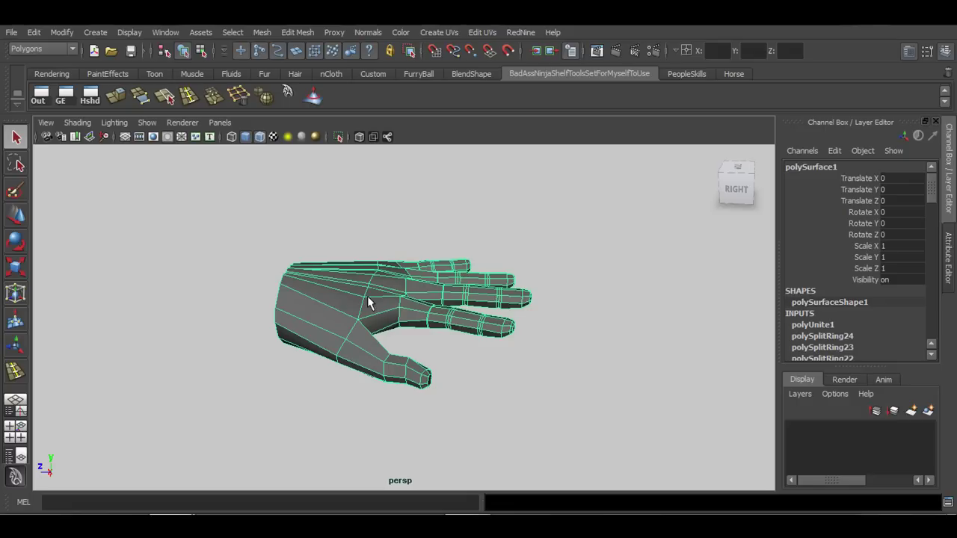
right_click_drag(365, 306, 424, 321, "alt")
left_click_drag(424, 322, 349, 316, "alt")
middle_click_drag(297, 313, 357, 320, "alt")
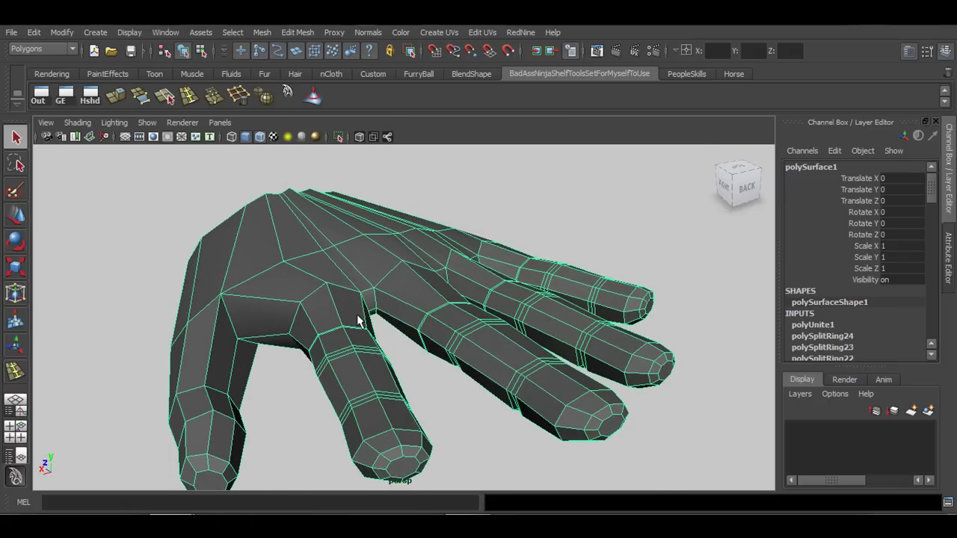
- Switch the hand to vertex editing and frame the middle vertex at the index finger's upper base
right_click_drag(335, 268, 317, 279)
left_click(328, 288)
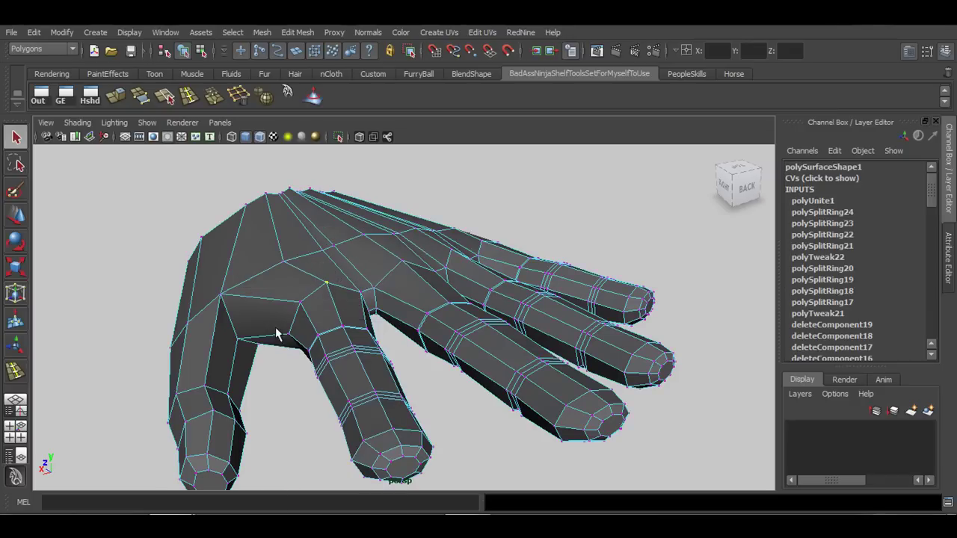
key("f")
scroll(509, 367, "down", 8)
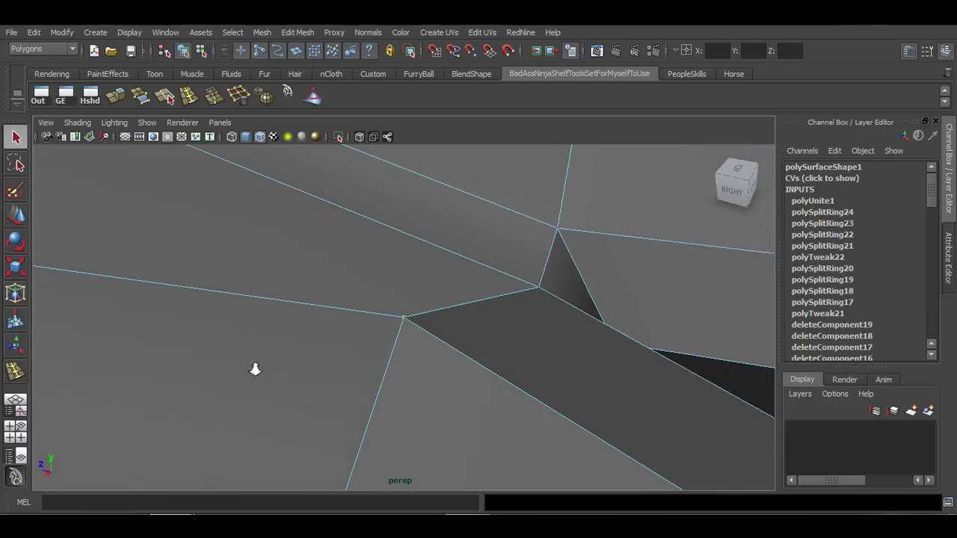
- Test-move the index finger's upper base vertex to check whether finger and palm are joined, and undo the move
key("w")
left_click_drag(404, 317, 323, 315)
left_click_drag(479, 384, 308, 341, "alt")
key("ctrl+z")
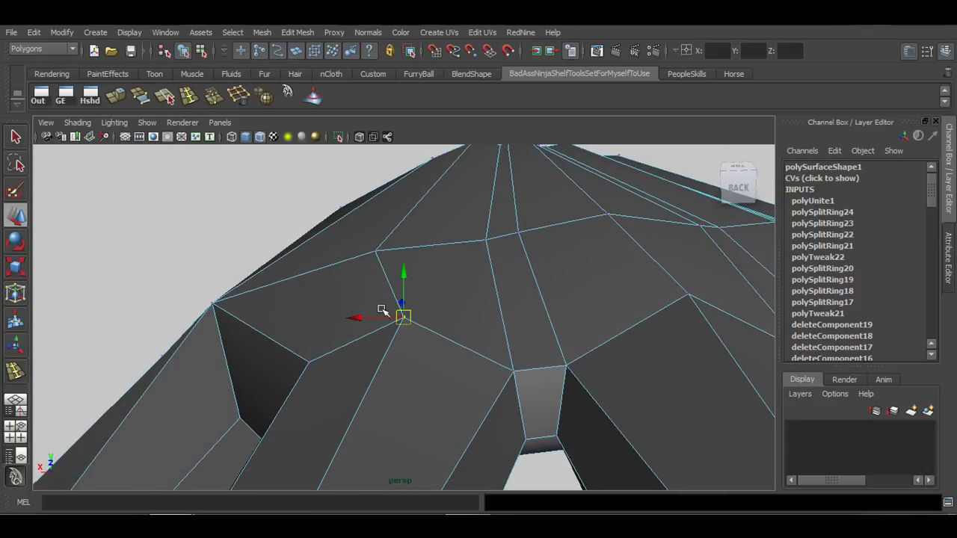
- Select the overlapping vertices at the middle of the index finger's upper base and merge them
mouse_move(423, 320)
left_mouse_down("alt")
mouse_move(411, 337)
mouse_move(359, 325)
mouse_move(402, 357)
mouse_move(355, 363)
mouse_move(489, 360)
left_mouse_up("alt")
key("4")
mouse_move(407, 361)
left_mouse_down("alt")
mouse_move(506, 382)
mouse_move(676, 345)
mouse_move(600, 337)
mouse_move(381, 392)
mouse_move(419, 359)
mouse_move(466, 359)
mouse_move(418, 364)
left_mouse_up("alt")
key("5")
key("q")
scroll(423, 357, "up", 5)
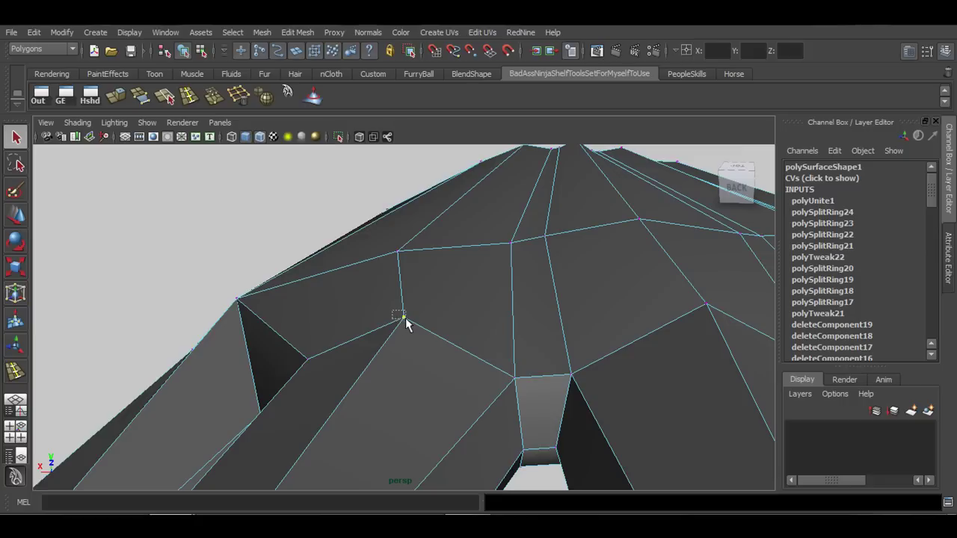
left_click_drag(412, 332, 400, 351, "alt")
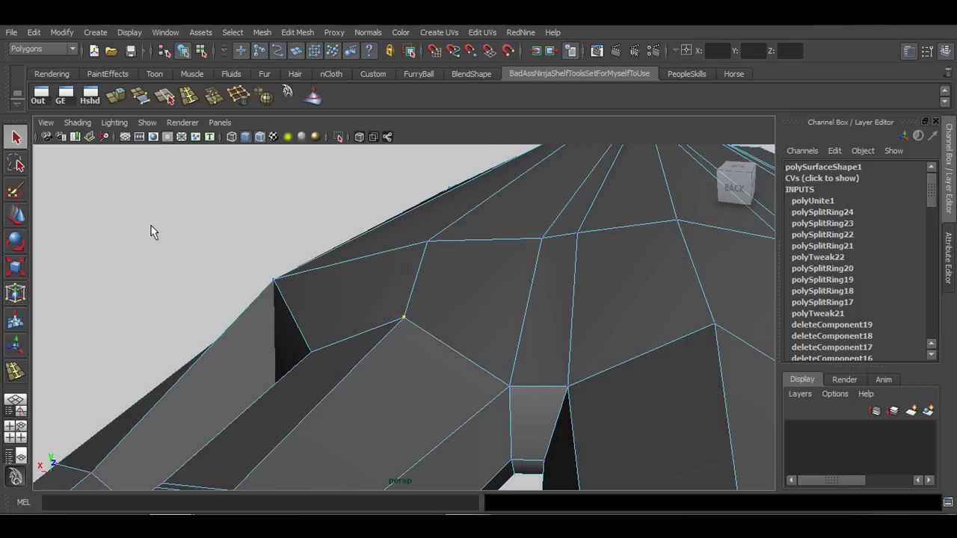
left_click(215, 97)
- Reselect the merged vertex at the index finger's upper base and test the weld by moving it
left_click(438, 275)
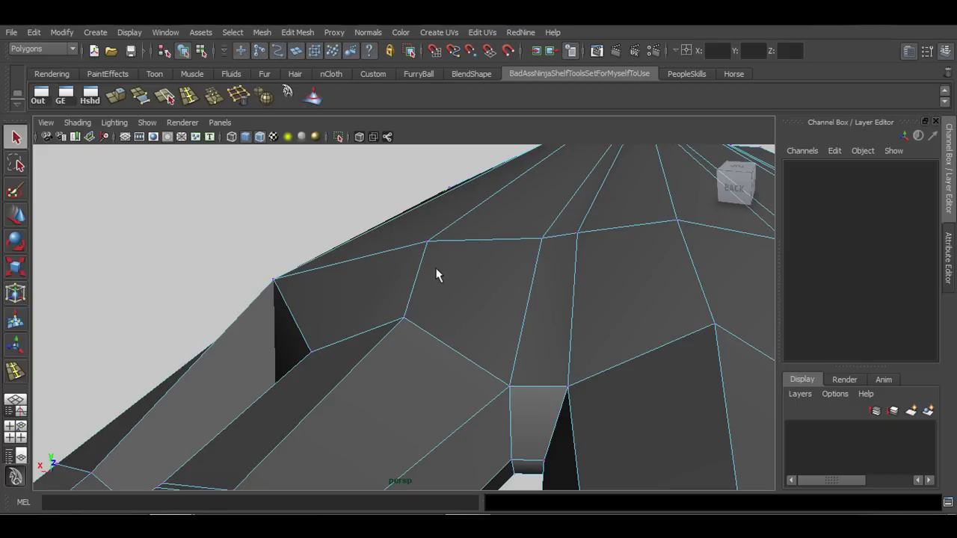
left_click(405, 318)
left_click_drag(400, 325, 381, 378, "alt")
key("w")
left_click_drag(406, 321, 423, 300)
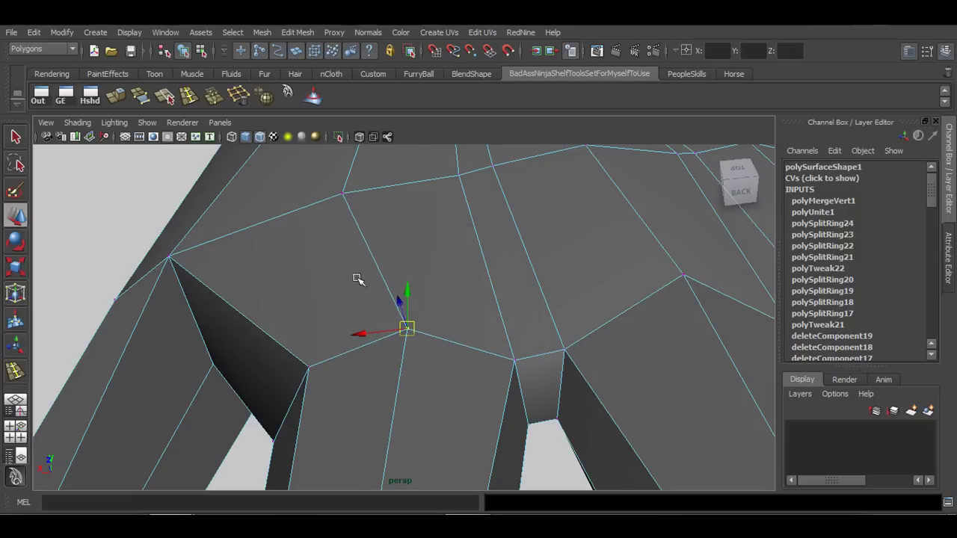
left_click_drag(464, 366, 375, 321, "alt")
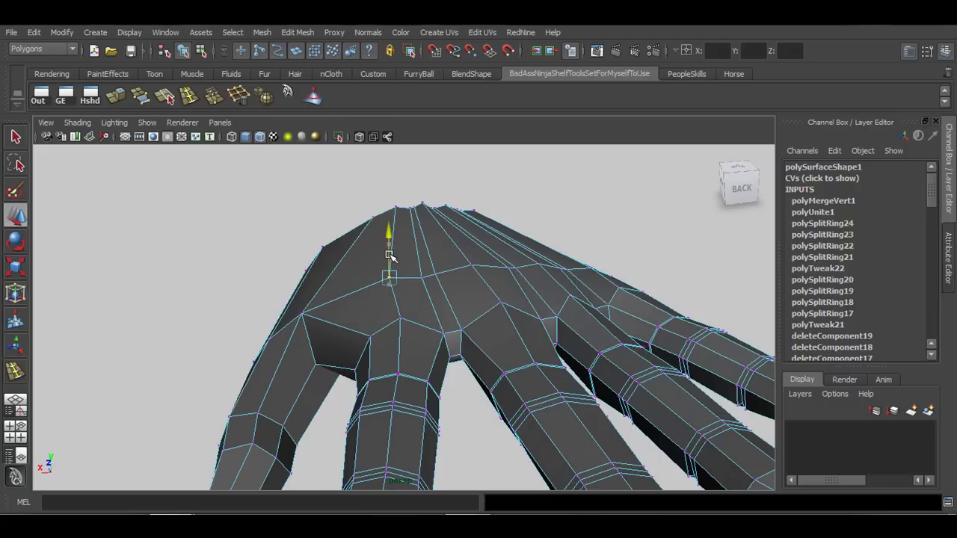
- Check the neighbouring vertices around the index finger's base and undo the test move on its thumb-side vertex
left_click_drag(390, 256, 528, 320, "alt")
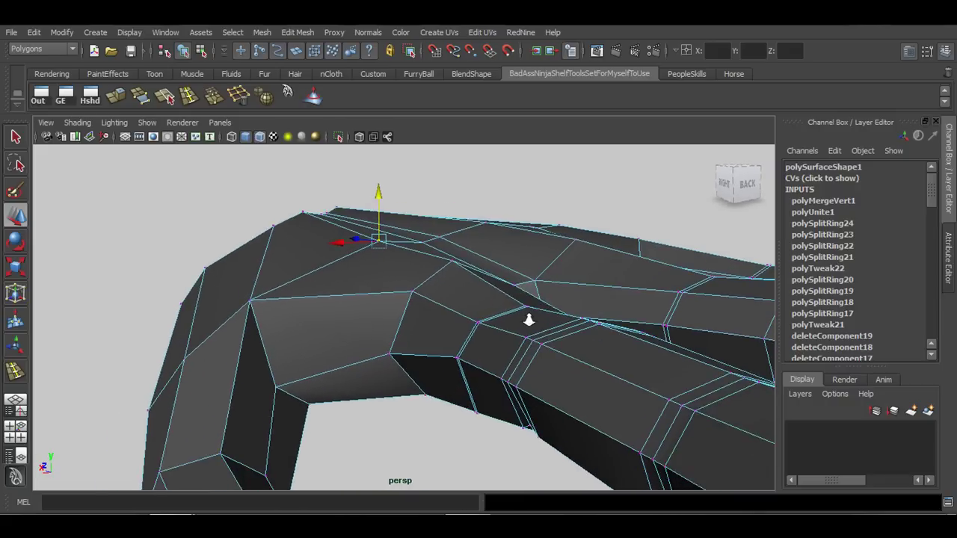
right_click_drag(528, 320, 532, 320, "alt")
left_click_drag(475, 322, 441, 327, "alt")
right_click_drag(441, 327, 538, 316, "alt")
left_click_drag(458, 289, 332, 252, "alt")
key("ctrl+z")
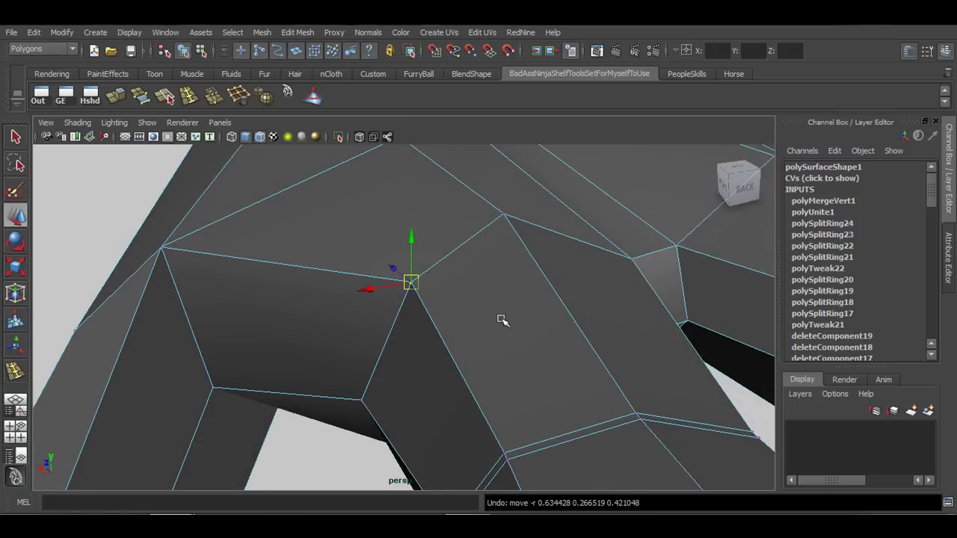
mouse_move(474, 341)
left_mouse_down("alt")
mouse_move(555, 366)
mouse_move(640, 306)
mouse_move(438, 335)
mouse_move(461, 351)
left_mouse_up("alt")
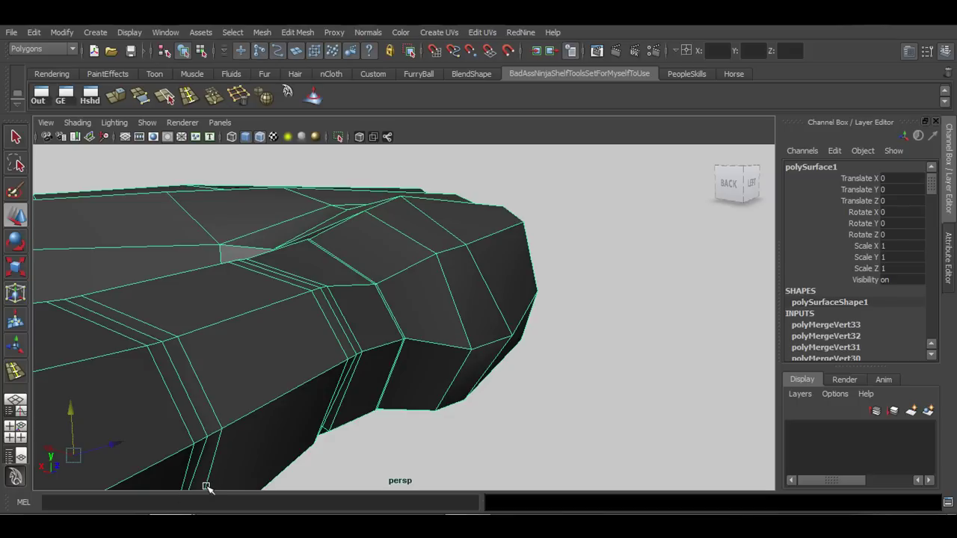
- Return to vertex editing and merge the overlapping vertices at the upper outer side of the little finger's base
left_click_drag(387, 334, 403, 321, "alt")
left_click_drag(488, 243, 476, 260, "alt")
key("q")
right_click_drag(464, 250, 416, 254)
left_click_drag(420, 297, 463, 294, "alt")
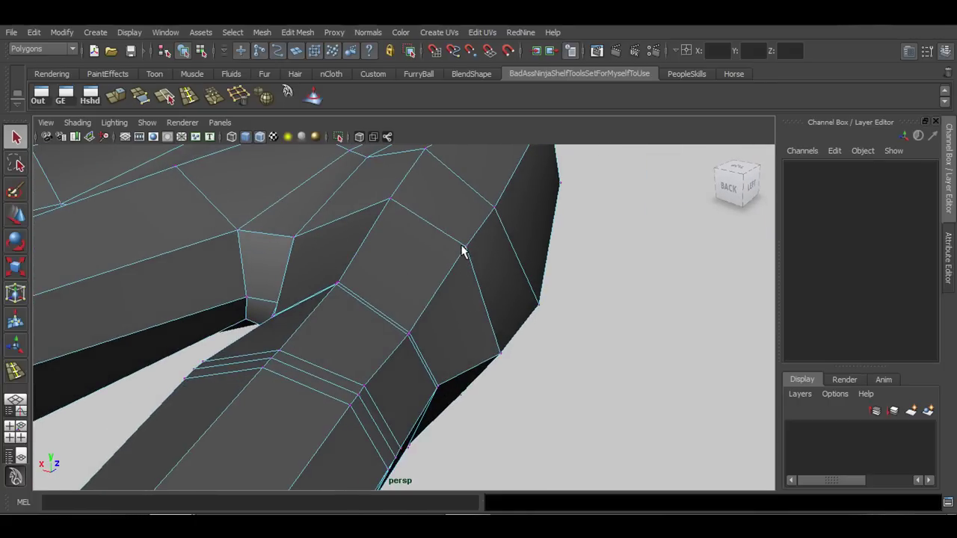
left_click_drag(470, 248, 403, 314)
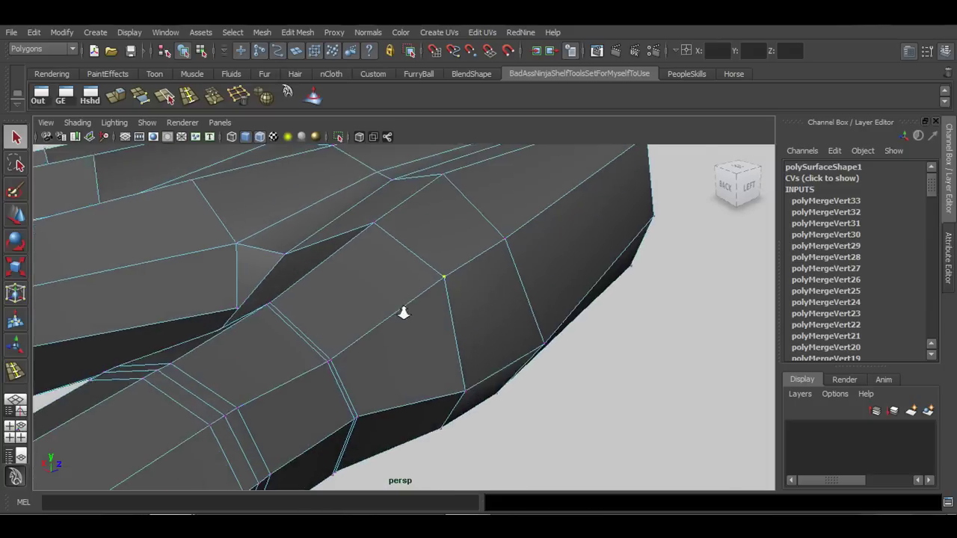
right_click_drag(403, 314, 448, 359, "alt")
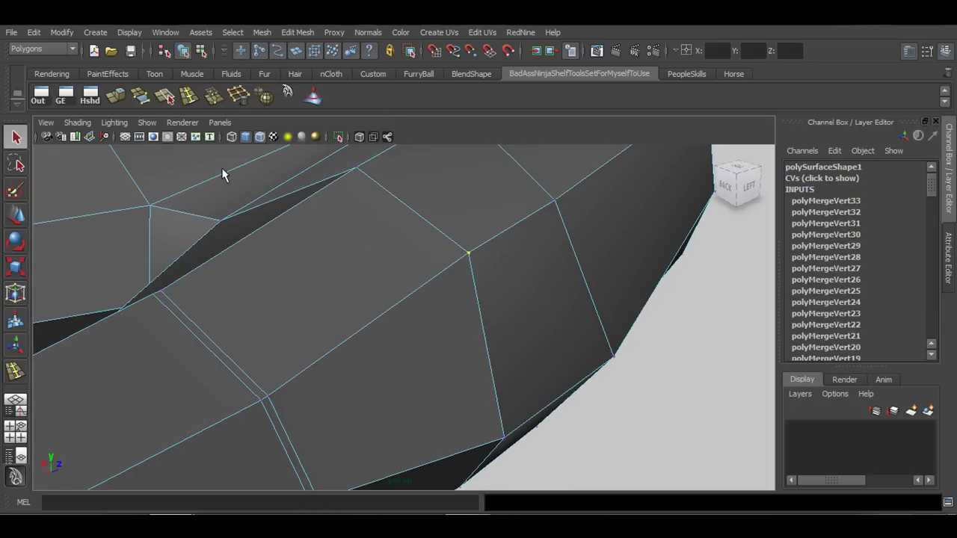
left_click(211, 99)
- Try merging the vertices at the top middle of the little finger's base and undo the merge
left_click_drag(335, 257, 345, 236, "alt")
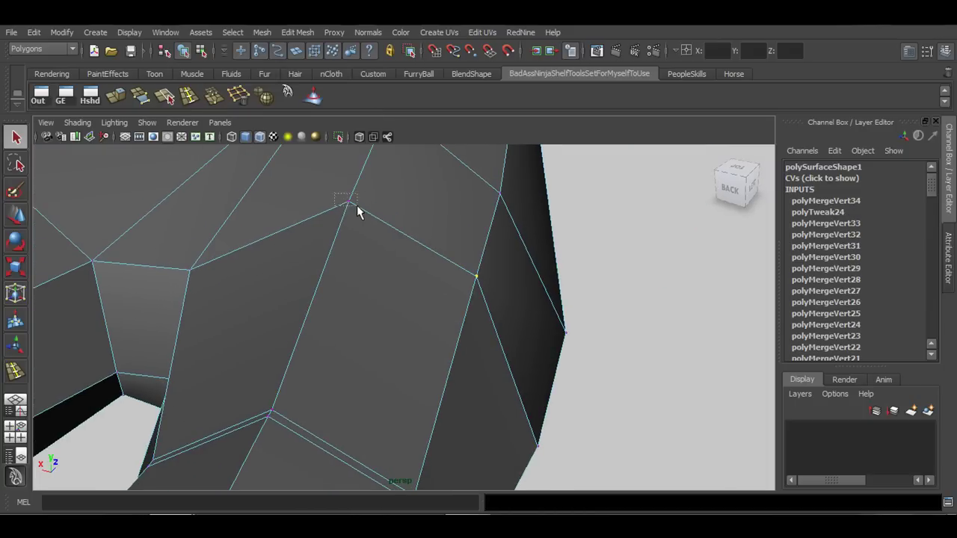
left_click(213, 97)
left_click_drag(280, 219, 399, 288, "alt")
key("ctrl+z")
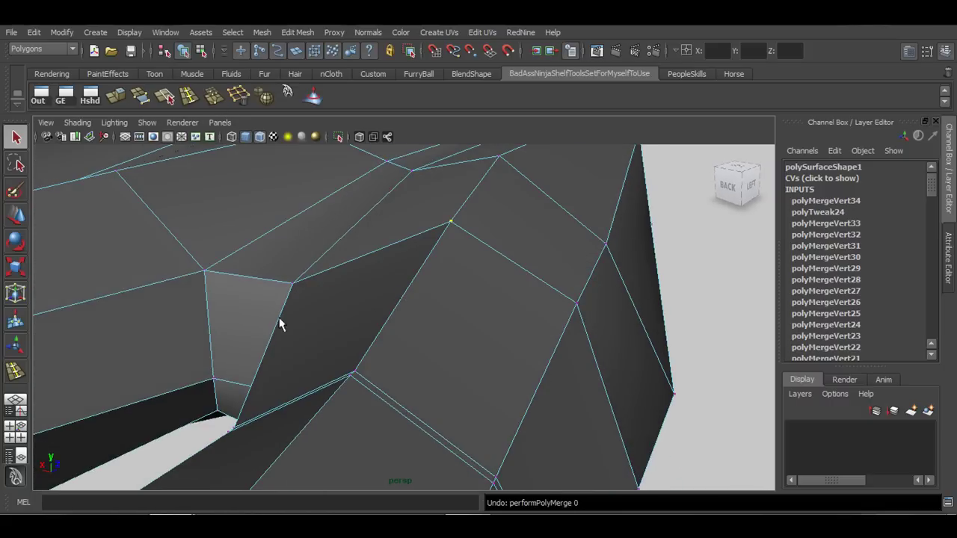
- Merge the remaining overlapping vertex pairs around the top and outer side of the little finger's base
left_click_drag(279, 322, 278, 293, "alt")
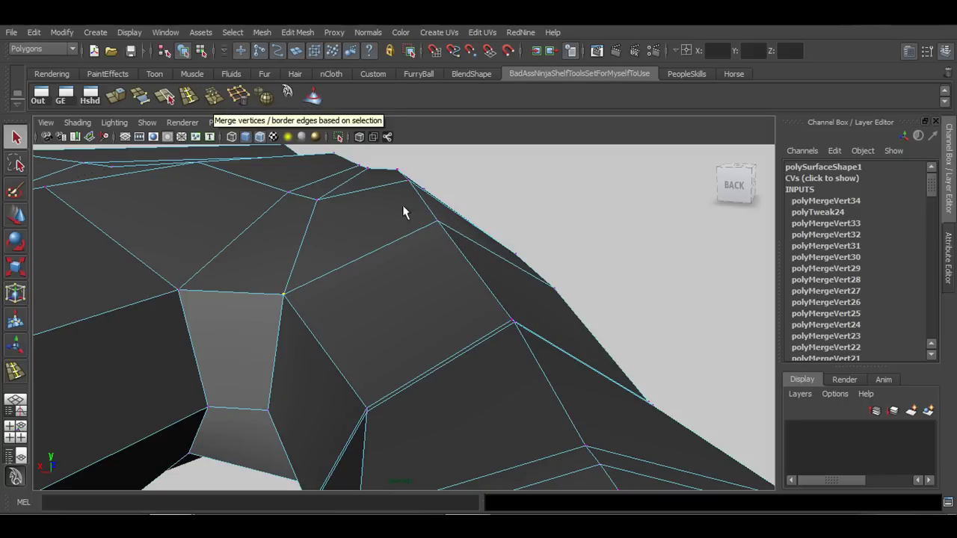
left_click(481, 277)
left_click_drag(481, 277, 541, 327, "alt")
left_click(573, 322)
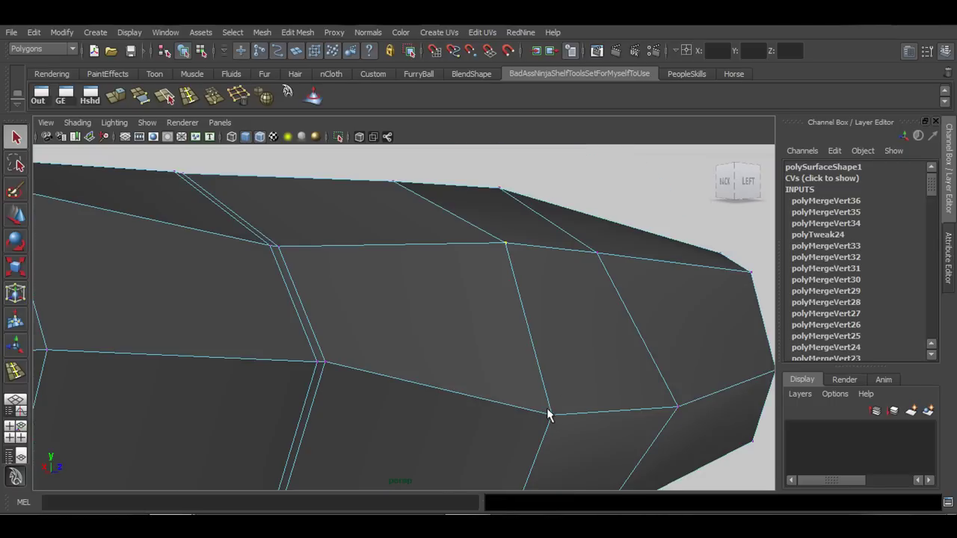
left_click_drag(546, 448, 533, 410, "alt")
left_click(487, 387)
left_click(564, 420)
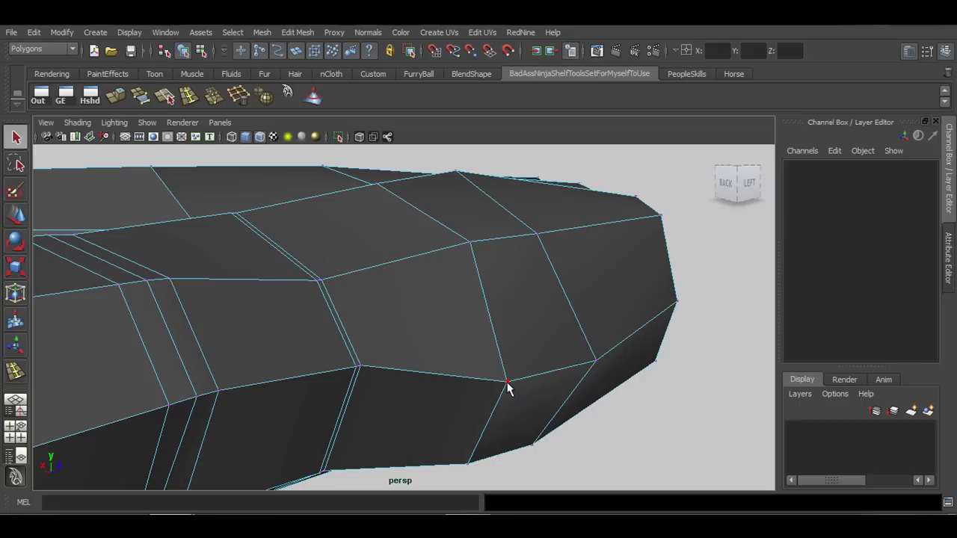
- Test-move two merged vertices on the outer side of the little finger's base and undo both moves
left_click(508, 385)
key("w")
left_click_drag(507, 384, 511, 404)
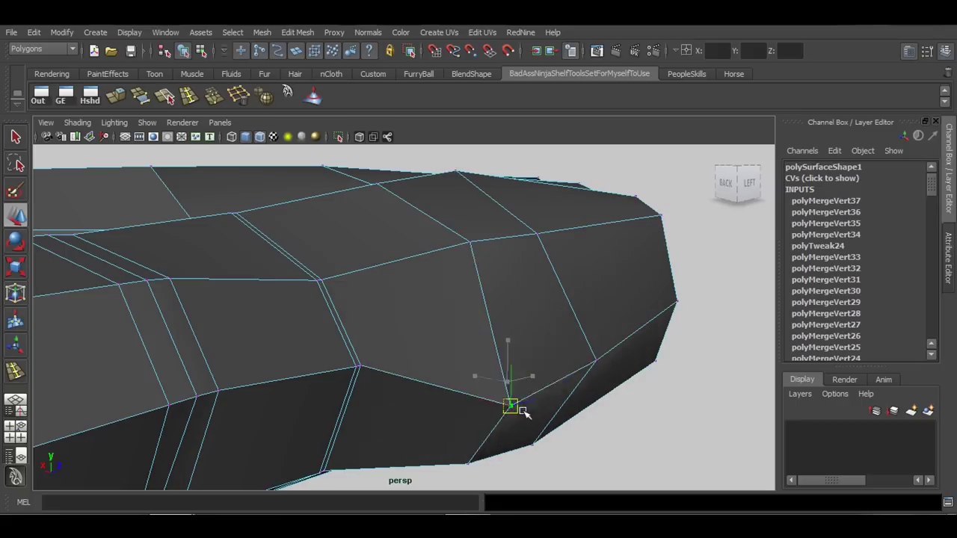
key("ctrl+z")
left_click(469, 243)
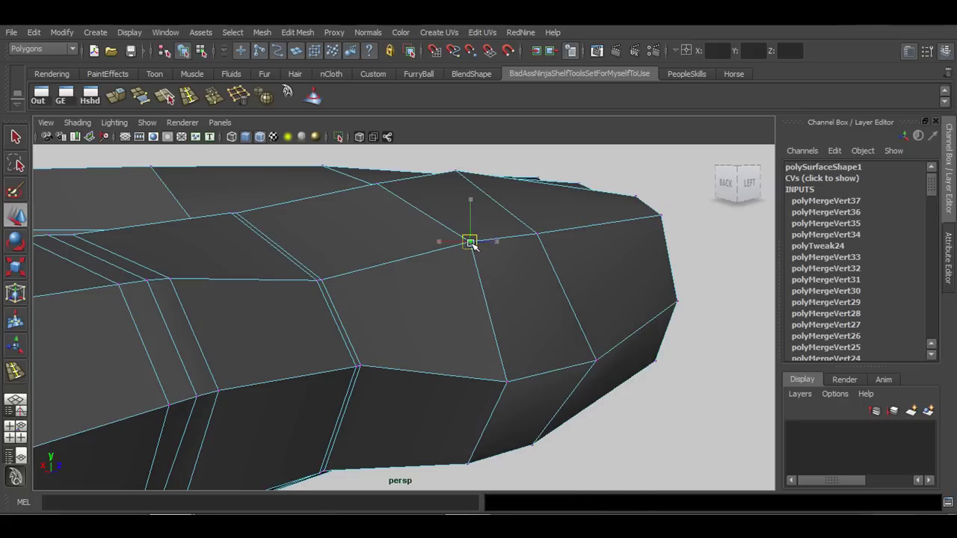
left_click_drag(468, 243, 463, 268)
key("ctrl+z")
- Merge the two close vertices on the wrist opening's upper edge, in line with the gap between index and middle fingers
left_click_drag(576, 348, 518, 357, "alt")
right_click_drag(519, 356, 281, 351, "alt")
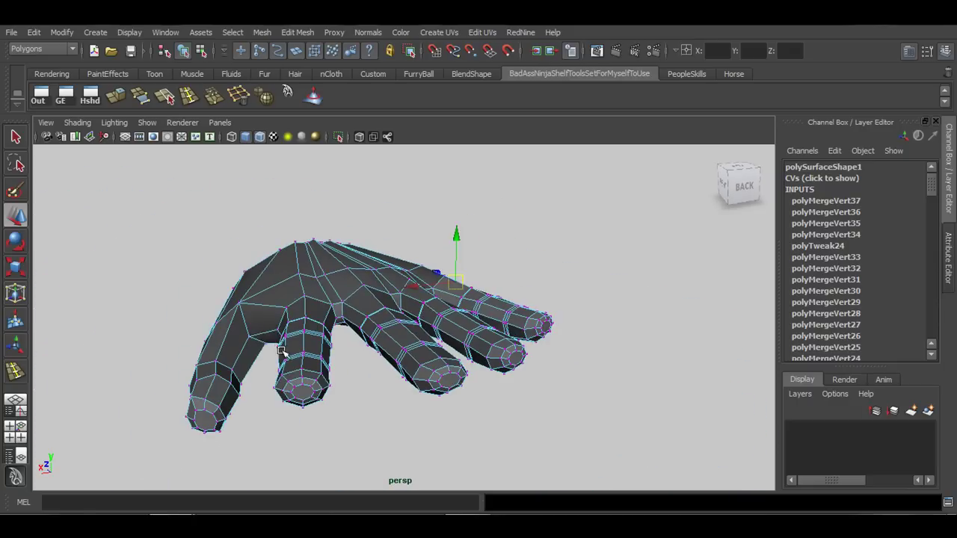
left_click_drag(282, 352, 327, 378, "alt")
right_click_drag(326, 378, 404, 383, "alt")
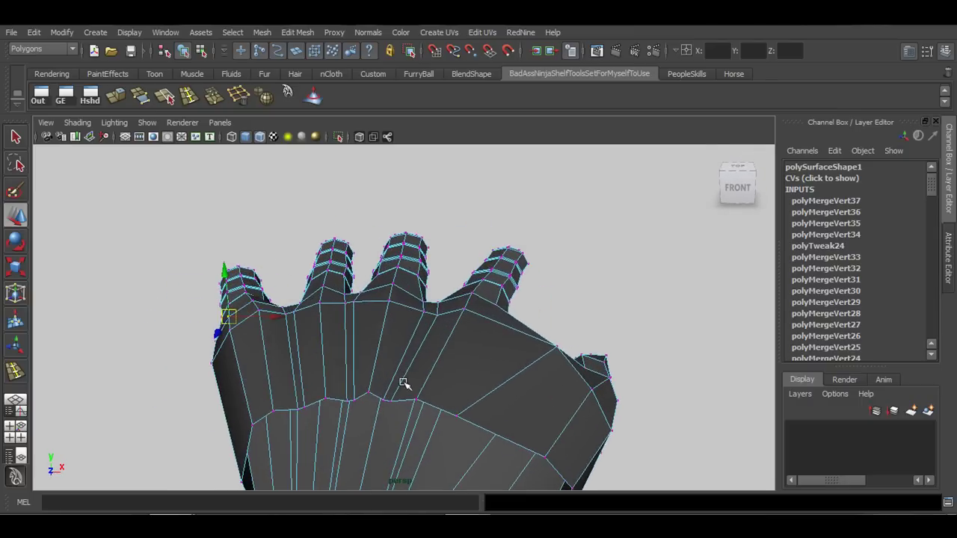
middle_click_drag(403, 383, 420, 380, "alt")
key("q")
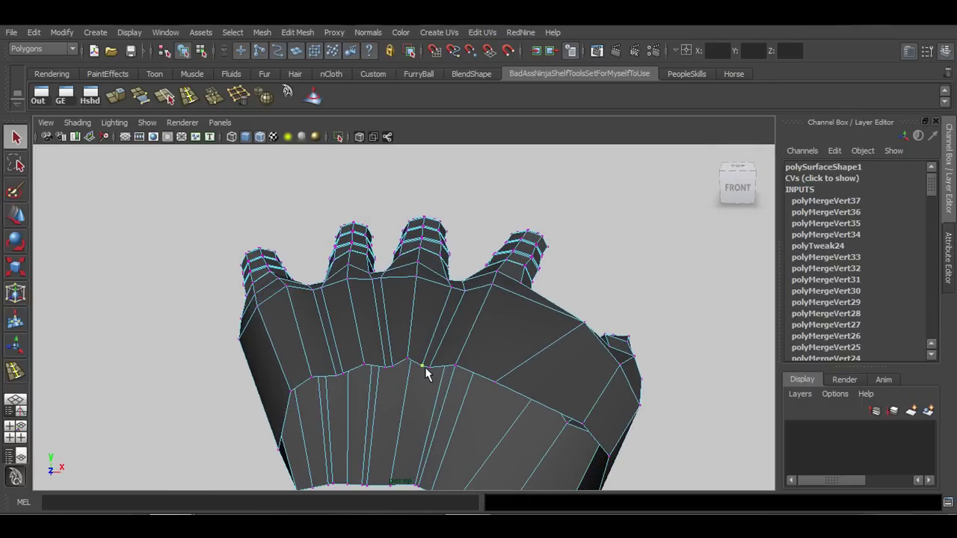
right_click_drag(427, 374, 385, 377, "alt")
key("g")
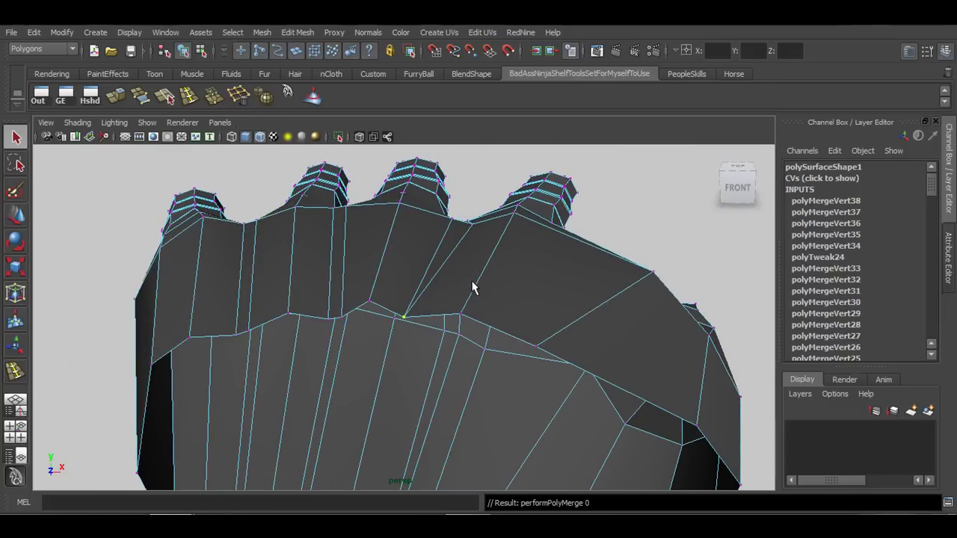
- Merge the close vertex pairs on the wrist's upper edge in line with the middle-ring and ring-little finger gaps
left_click_drag(472, 283, 372, 327, "alt")
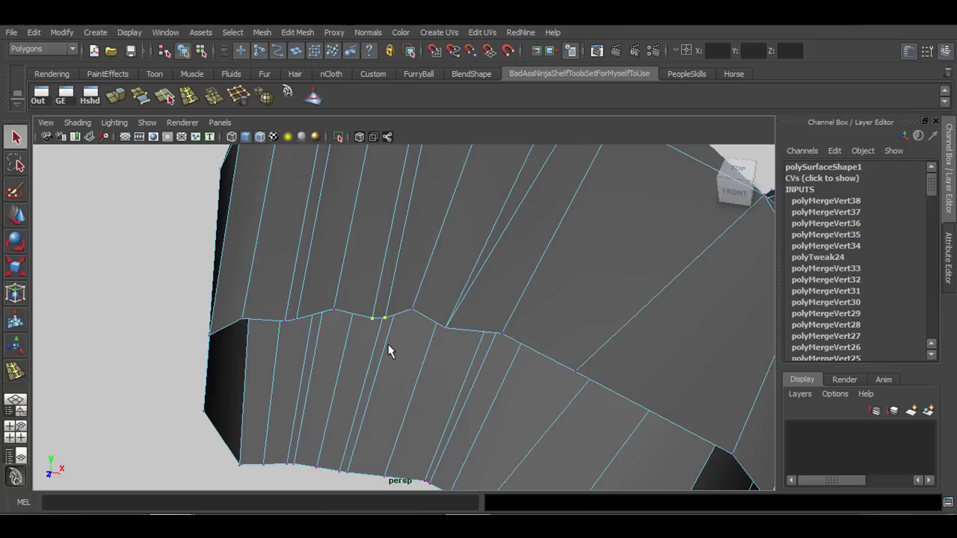
key("g")
left_click_drag(376, 357, 395, 342, "alt")
key("g")
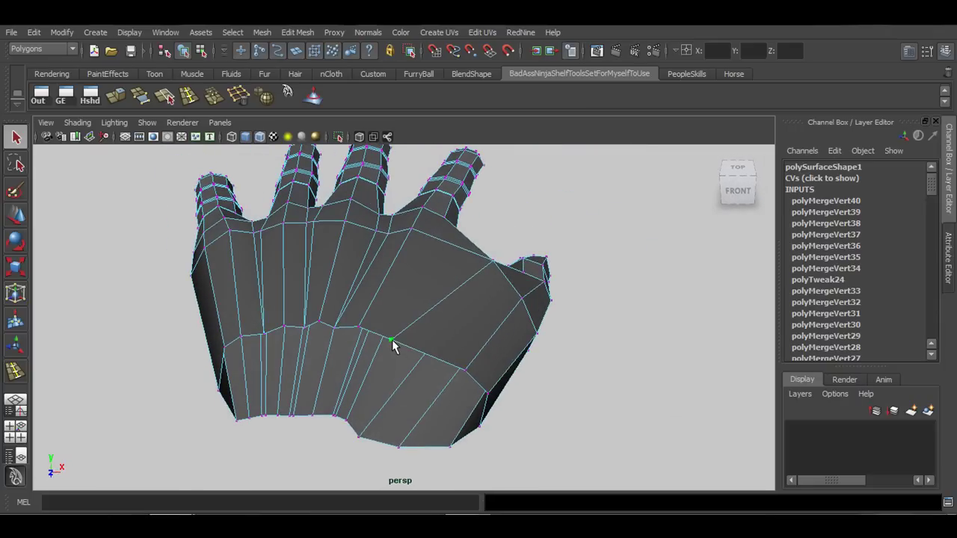
- Snap the thumb-side vertex of the wrist's upper edge onto its outer neighbour and merge the two
left_click(391, 339)
key("w")
key("v")
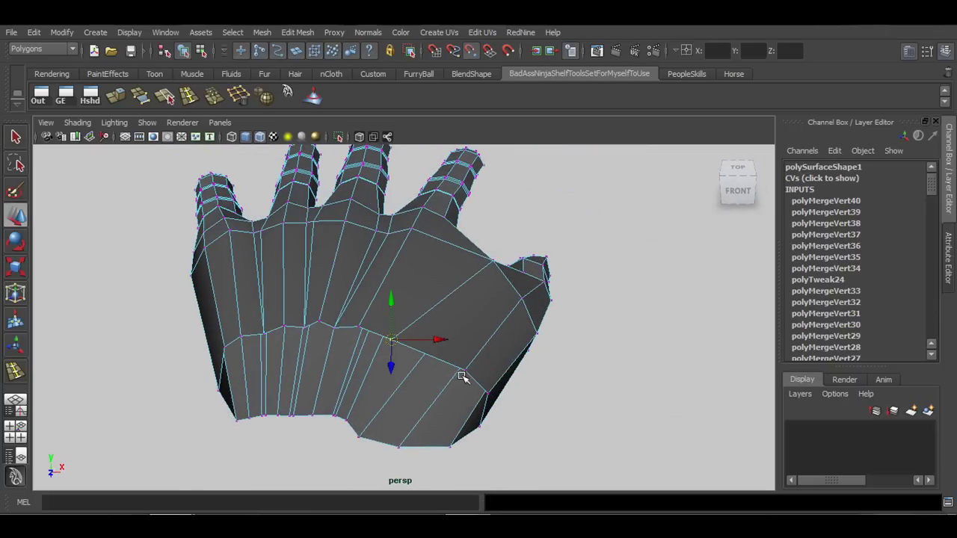
middle_click_drag(462, 377, 463, 371)
left_click_drag(487, 391, 392, 367, "alt")
key("q")
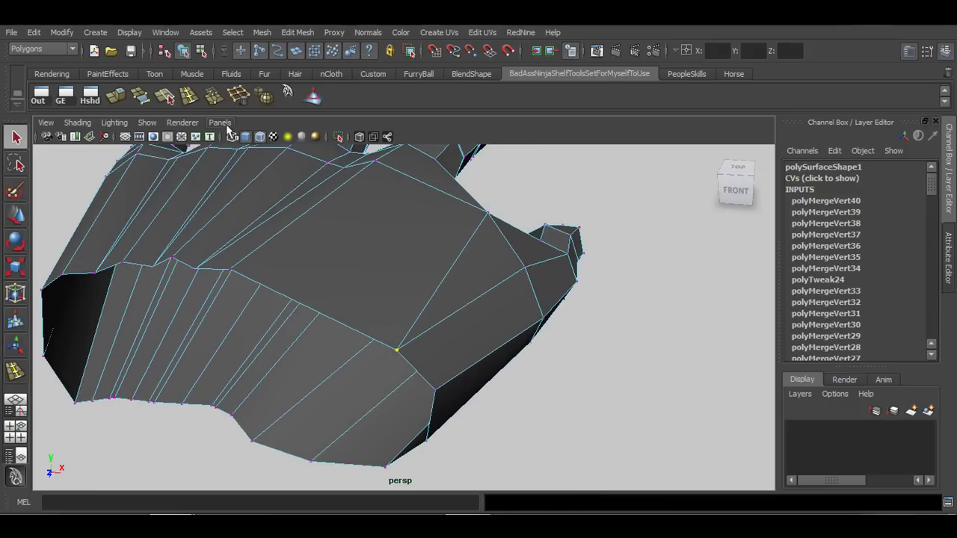
key("ctrl+m")
- Merge the remaining close vertex pairs on the wrist opening's lower edge, in line with the gaps between the fingers
left_click_drag(446, 292, 325, 357, "alt")
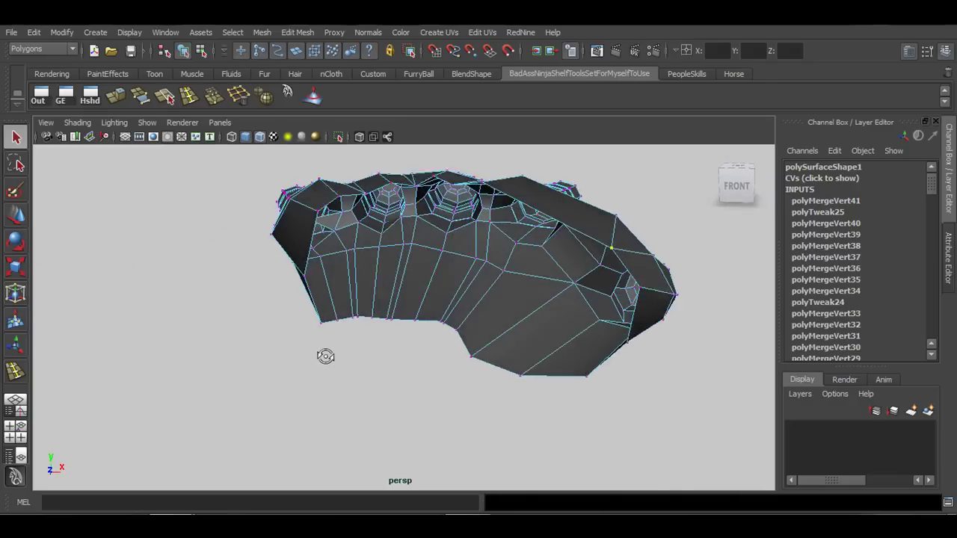
right_click_drag(324, 356, 502, 349, "alt")
left_click_drag(501, 348, 391, 335, "alt")
key("ctrl+m")
key("ctrl+m")
left_click_drag(457, 308, 475, 330)
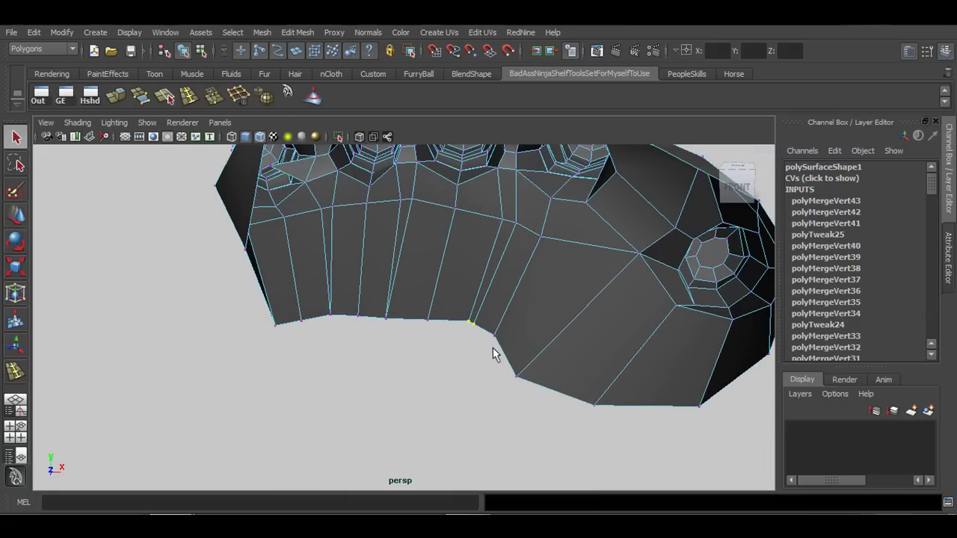
key("ctrl+m")
- Reposition the two neighbouring vertices on the wrist's lower edge where it curves down toward the thumb
left_click_drag(516, 380, 484, 363, "alt")
key("w")
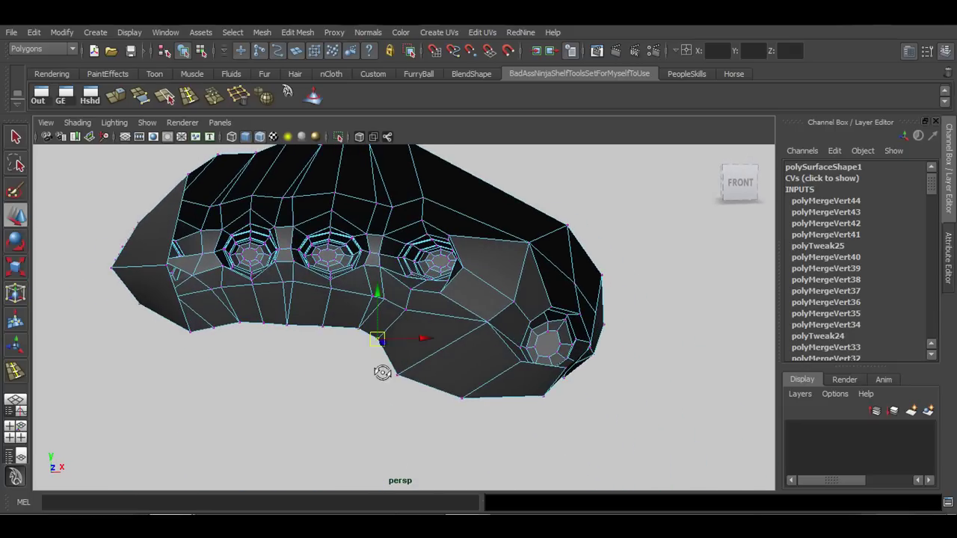
left_click_drag(382, 370, 378, 329, "alt")
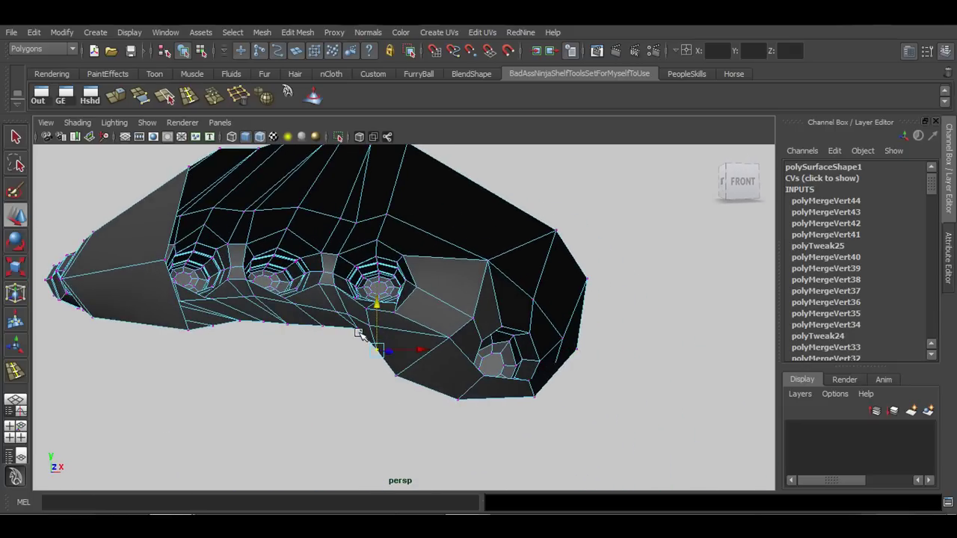
left_click(358, 334)
left_click(357, 331)
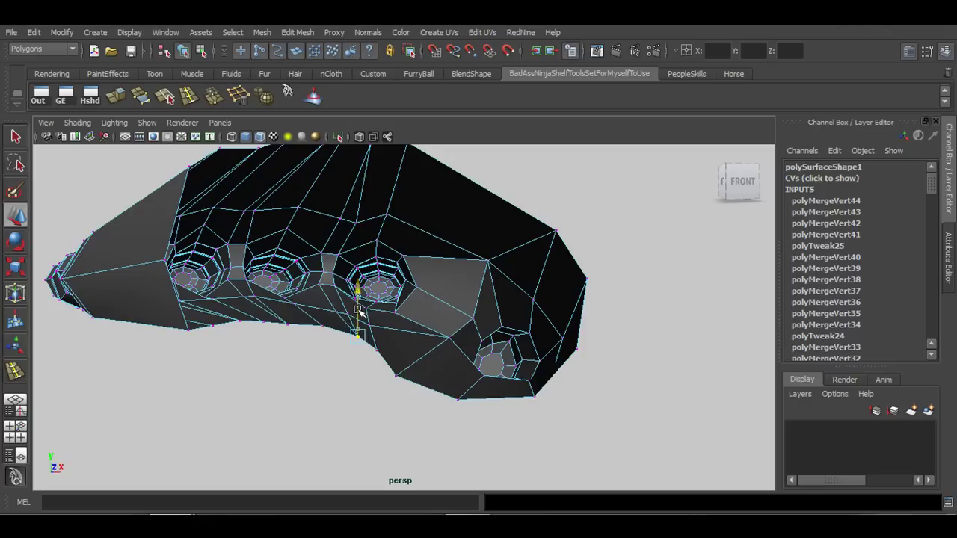
left_click_drag(357, 331, 333, 334, "alt")
key("q")
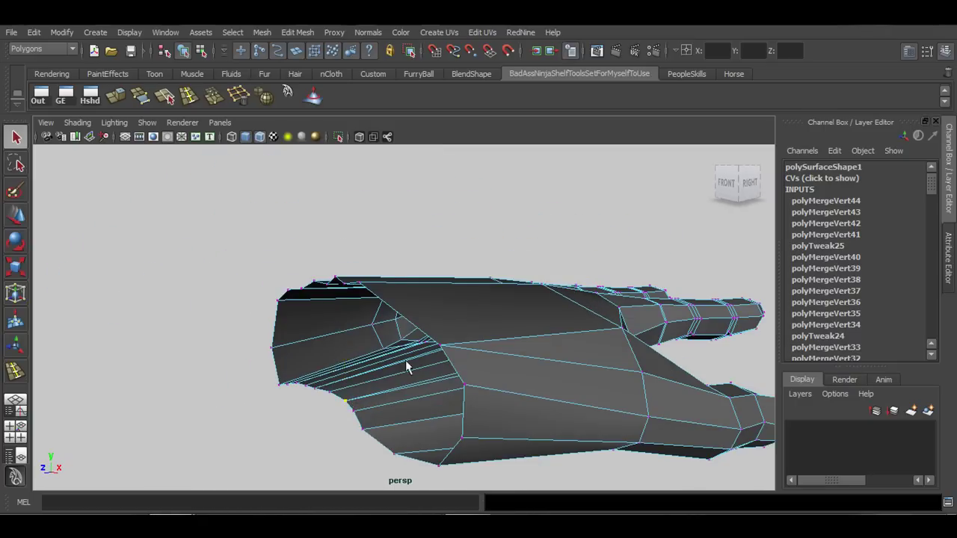
- Return to object mode, select the hand mesh and inspect the wrist opening from the thumb side and the front
left_click_drag(405, 366, 419, 314, "alt")
right_click_drag(427, 266, 469, 253)
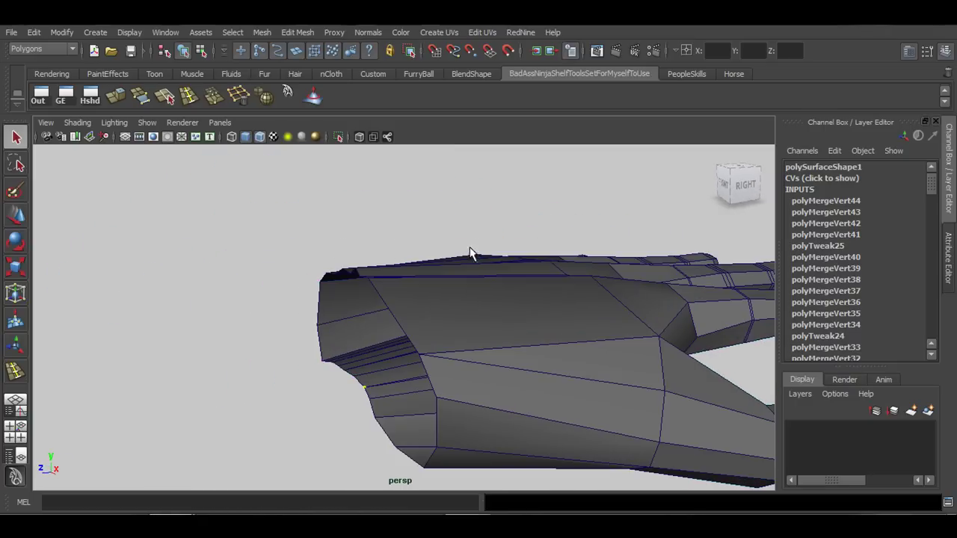
left_click(436, 355)
left_click_drag(436, 354, 439, 368, "alt")
left_click_drag(368, 342, 464, 376, "alt")
left_click_drag(255, 380, 356, 314, "alt")
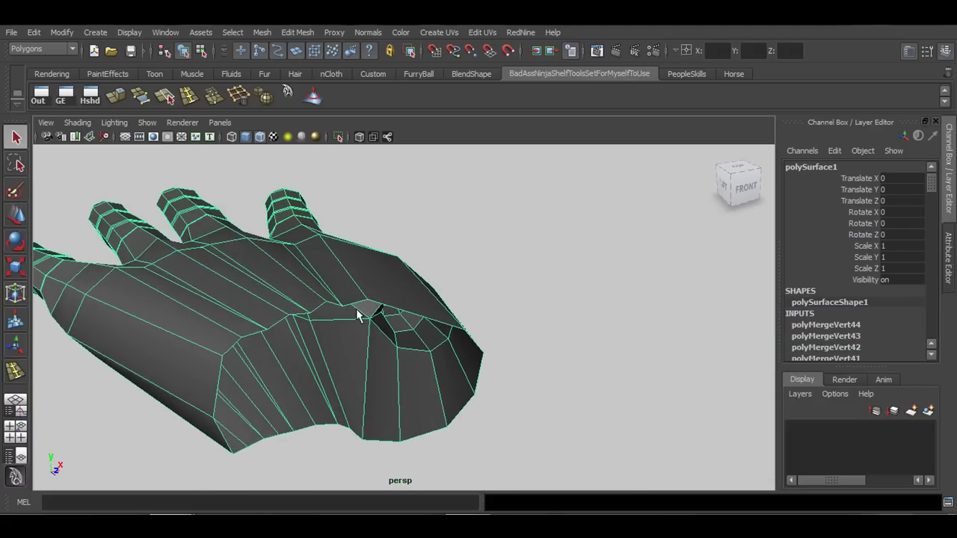
left_click_drag(358, 426, 212, 381, "alt")
- Reposition the lower corner vertex of the wrist opening on the little-finger side and check the shape in object mode
right_click_drag(234, 383, 166, 265)
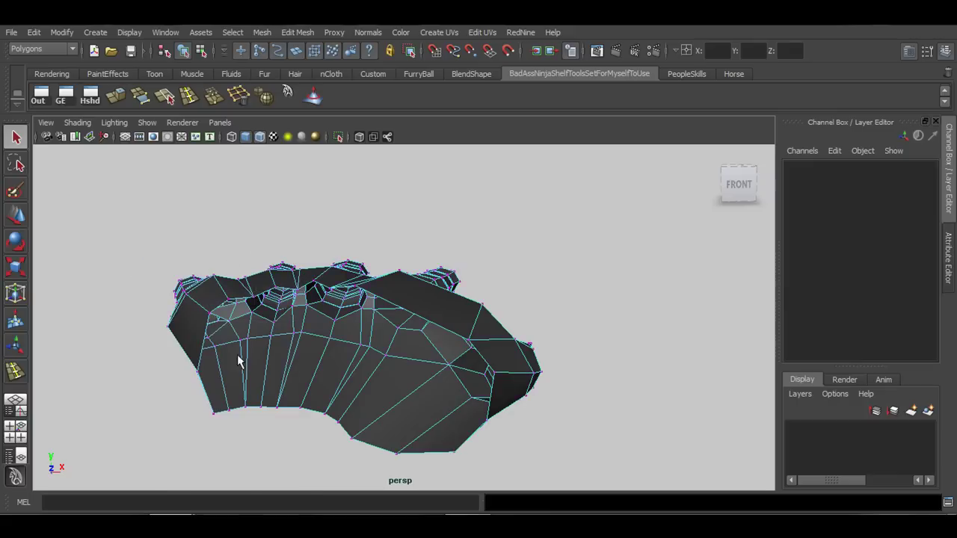
left_click_drag(237, 360, 240, 395, "alt")
left_click(213, 415)
key("w")
mouse_move(271, 413)
left_mouse_down("alt")
mouse_move(284, 424)
mouse_move(275, 428)
left_mouse_up("alt")
right_click_drag(340, 317, 438, 261)
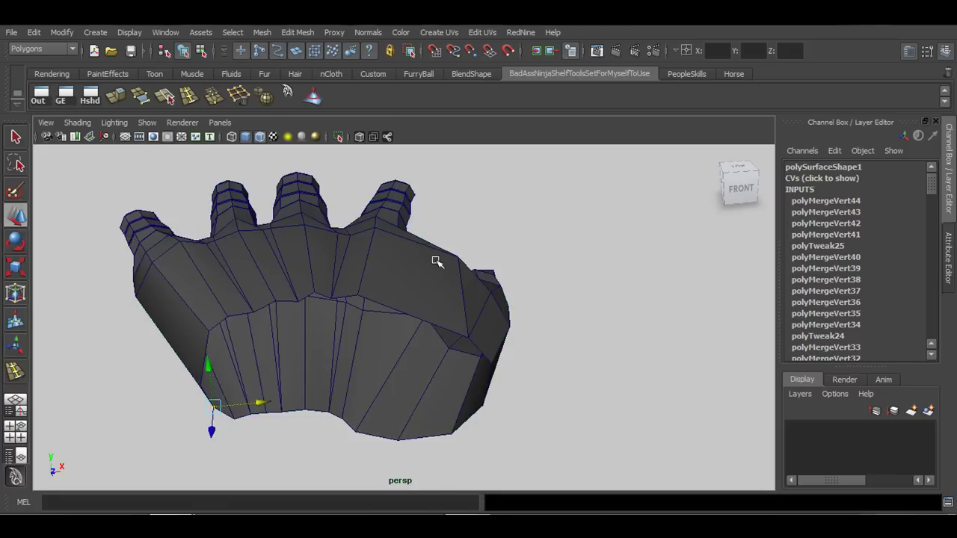
left_click(351, 317)
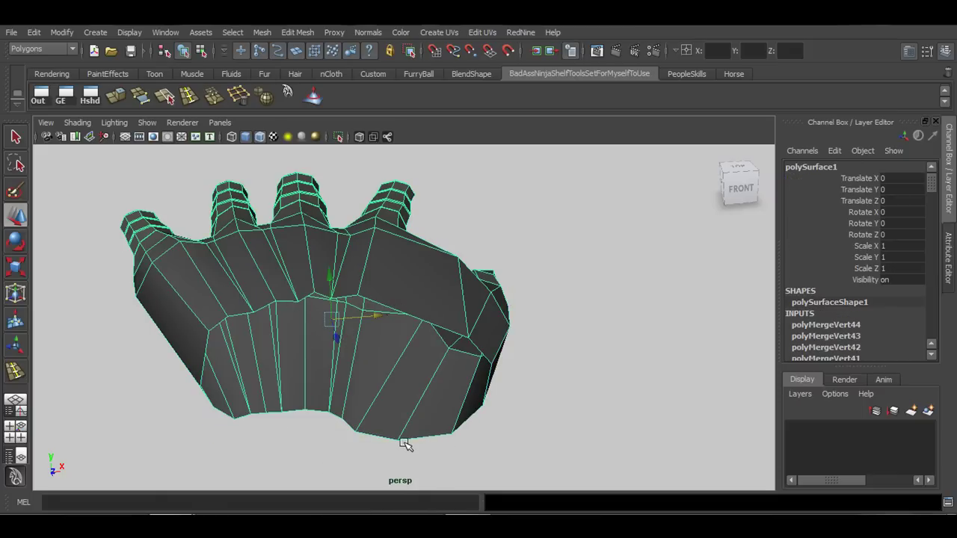
left_click_drag(401, 440, 410, 424, "alt")
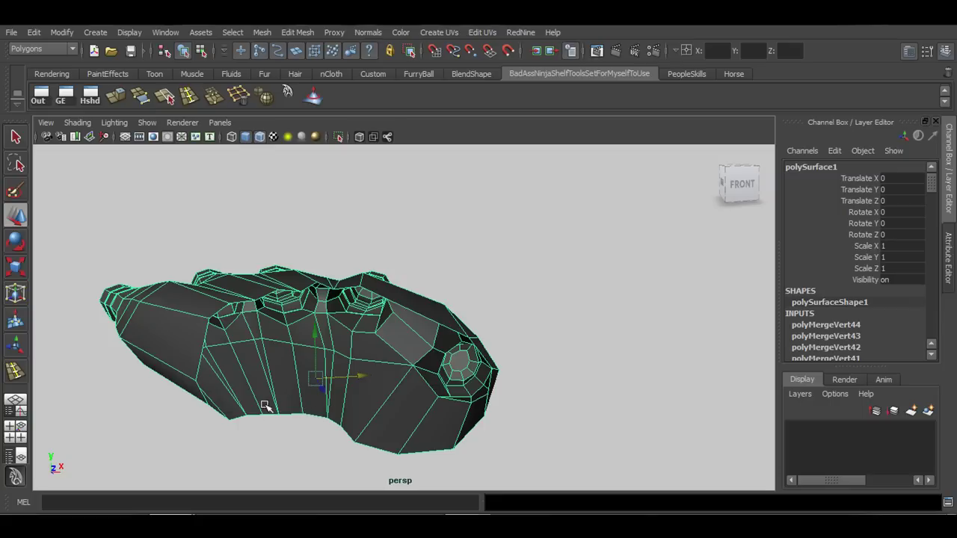
left_click_drag(264, 405, 227, 395, "alt")
- Refine the position of the wrist's lower little-finger corner vertex and review the whole mesh in object mode
right_click_drag(226, 395, 191, 277)
left_click(226, 409)
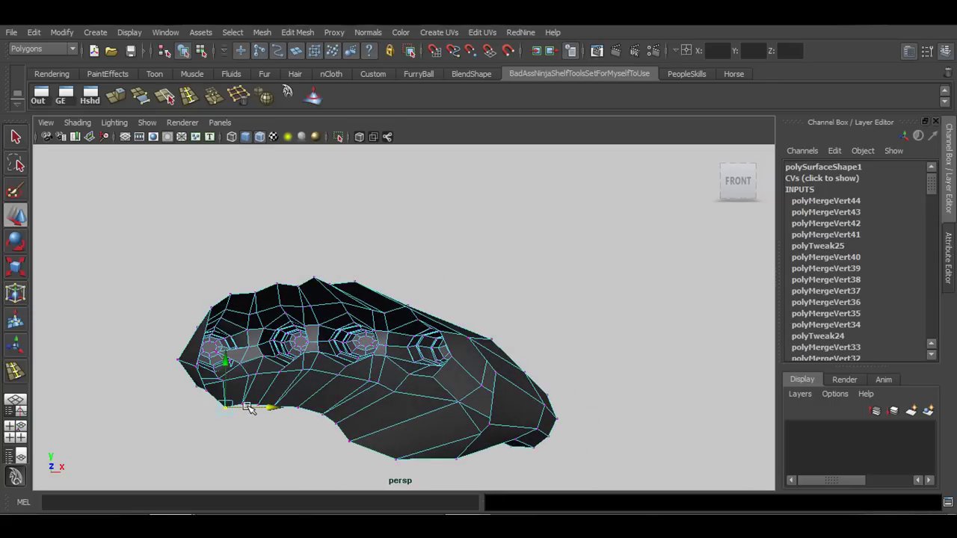
left_click_drag(221, 379, 355, 390, "alt")
right_click_drag(332, 266, 381, 323)
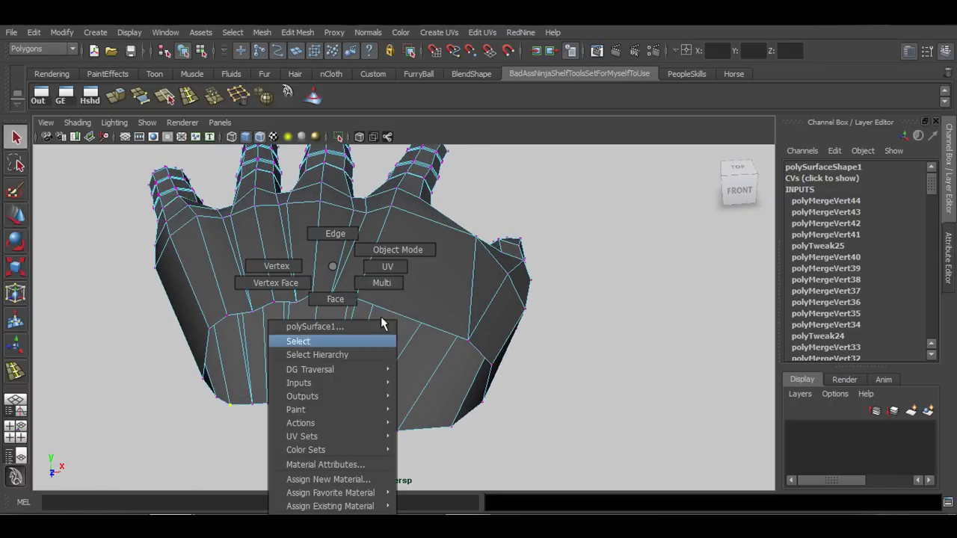
right_click_drag(396, 247, 397, 249)
left_click(467, 358)
left_click_drag(467, 357, 334, 423, "alt")
scroll(454, 397, "up", 2)
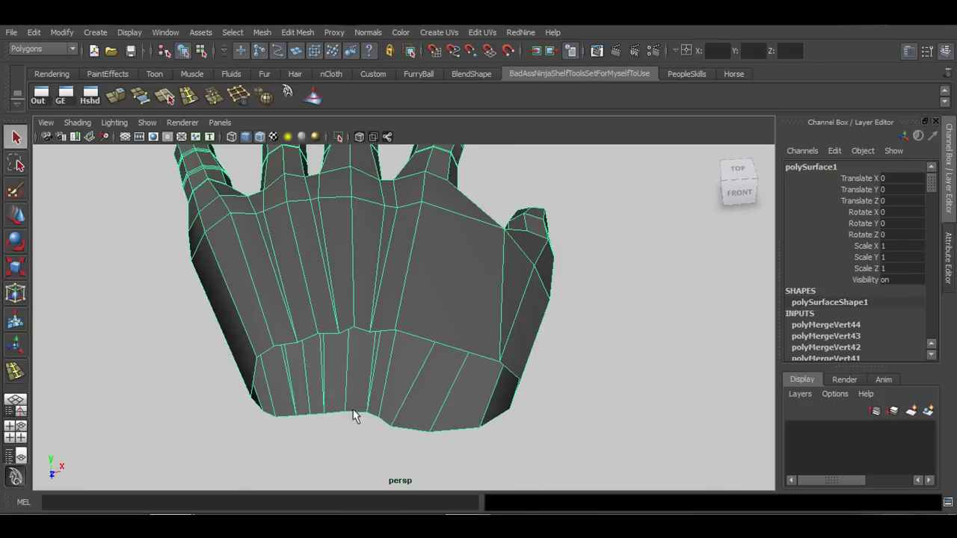
- Merge adjacent vertex pairs along the wrist's upper edge and one pair on the lower edge near the thumb
right_click_drag(363, 266, 306, 265)
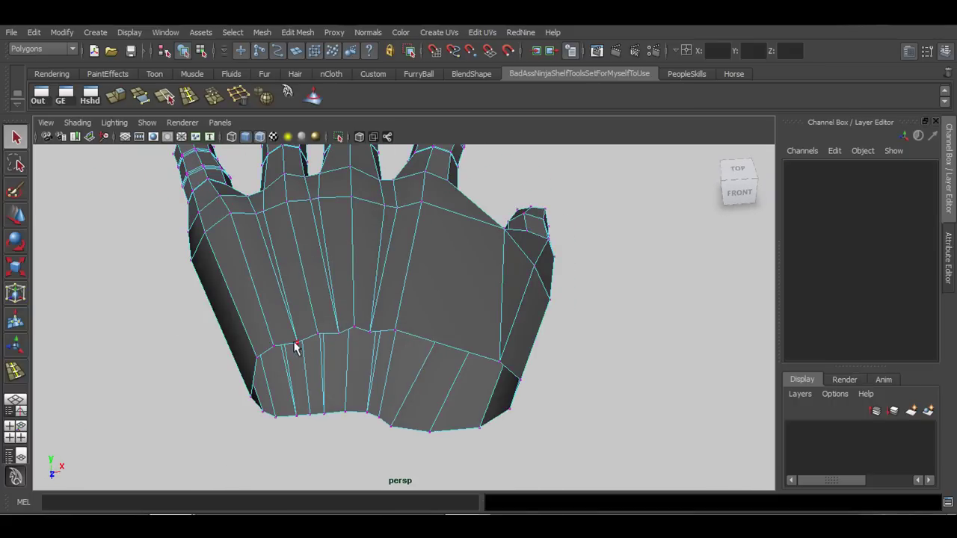
left_click_drag(422, 467, 422, 465)
left_click_drag(422, 465, 466, 393, "alt")
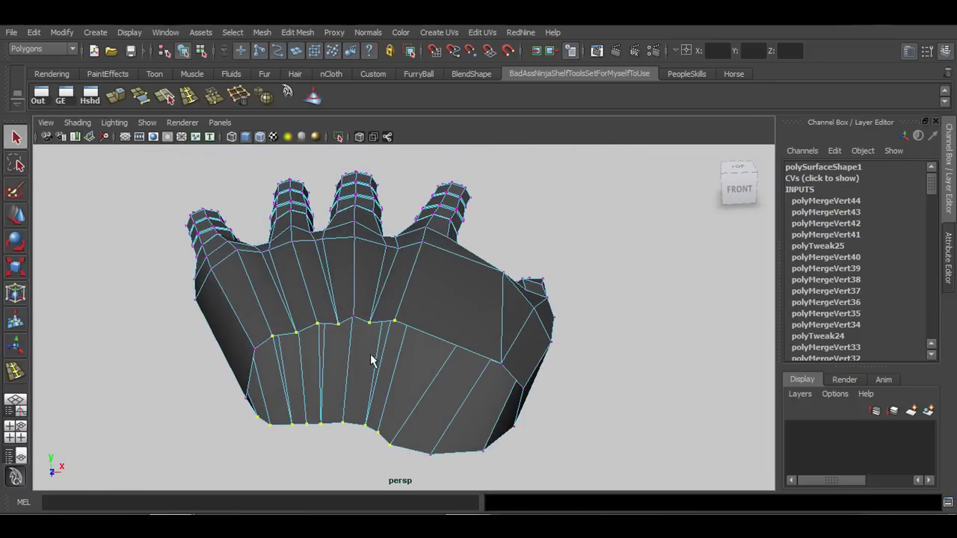
left_click_drag(370, 353, 301, 336, "alt")
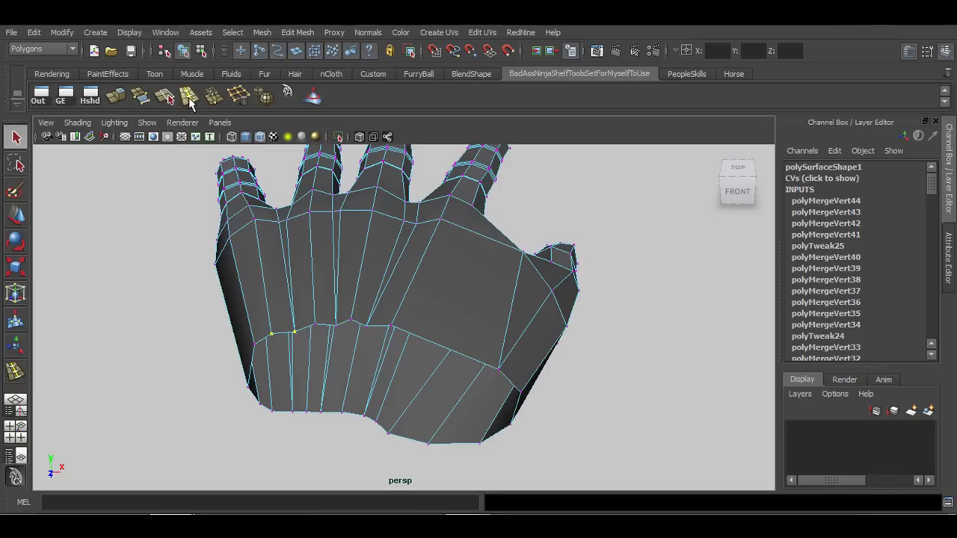
left_click(213, 95)
left_click_drag(333, 326, 278, 413, "alt")
key("g")
key("g")
key("g")
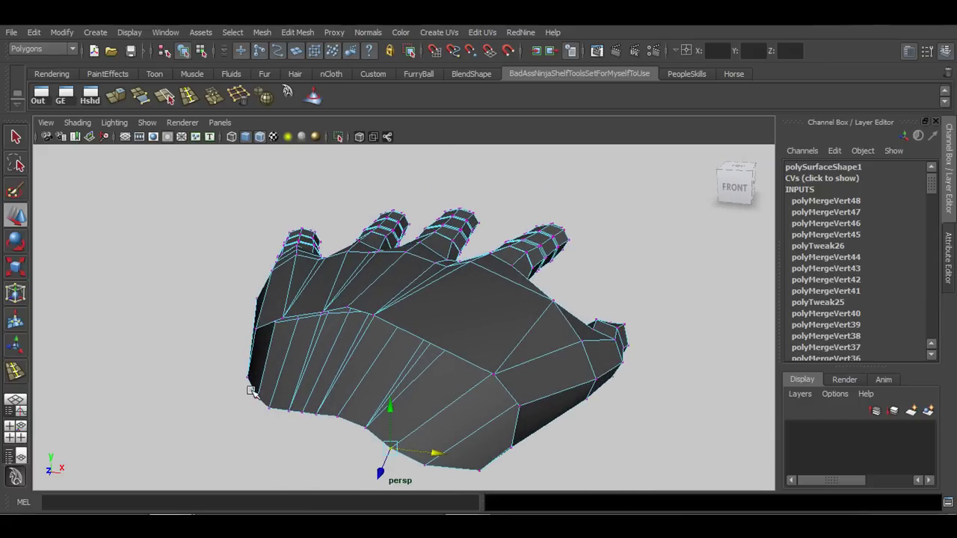
- Merge the neighbouring vertex pairs on the wrist's lower edge, starting from the little-finger corner
key("g")
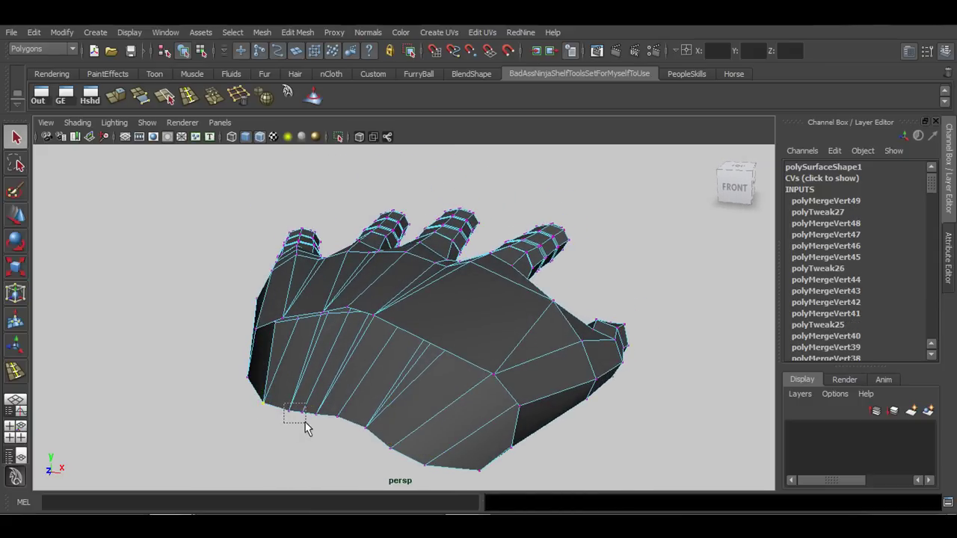
left_click_drag(311, 432, 356, 423, "alt")
key("g")
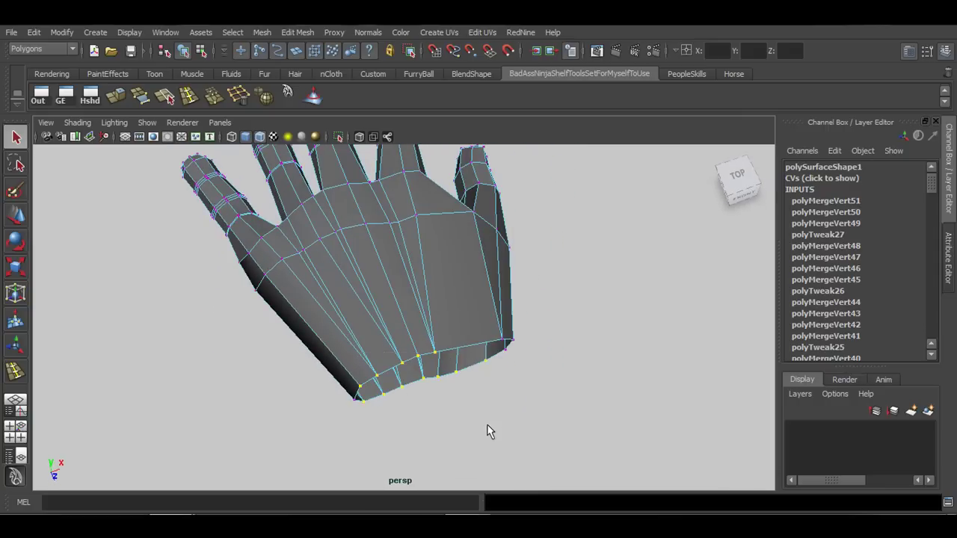
- Adjust the vertices around the wrist opening, including the upper-edge vertex in line with the index-middle finger gap
left_click_drag(489, 432, 446, 307, "alt")
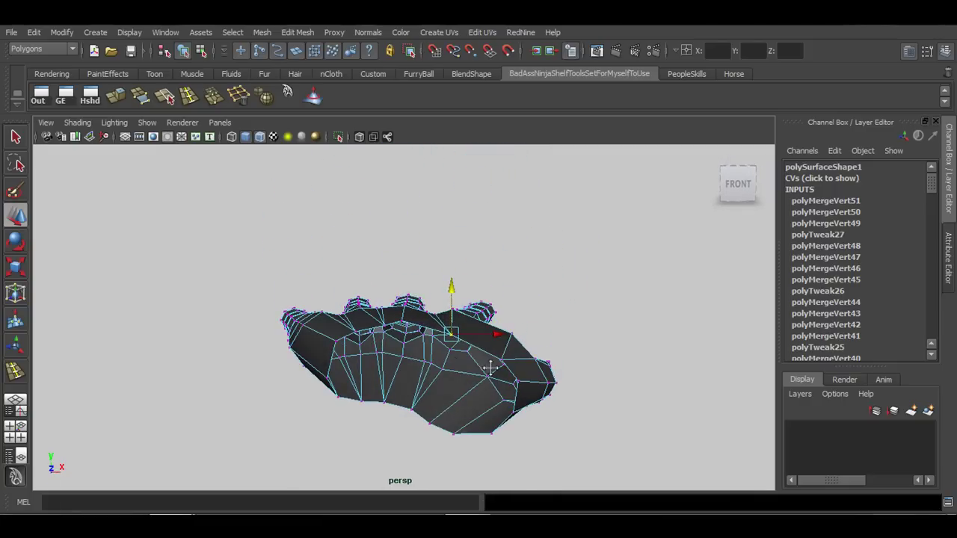
left_click_drag(490, 368, 440, 438, "alt")
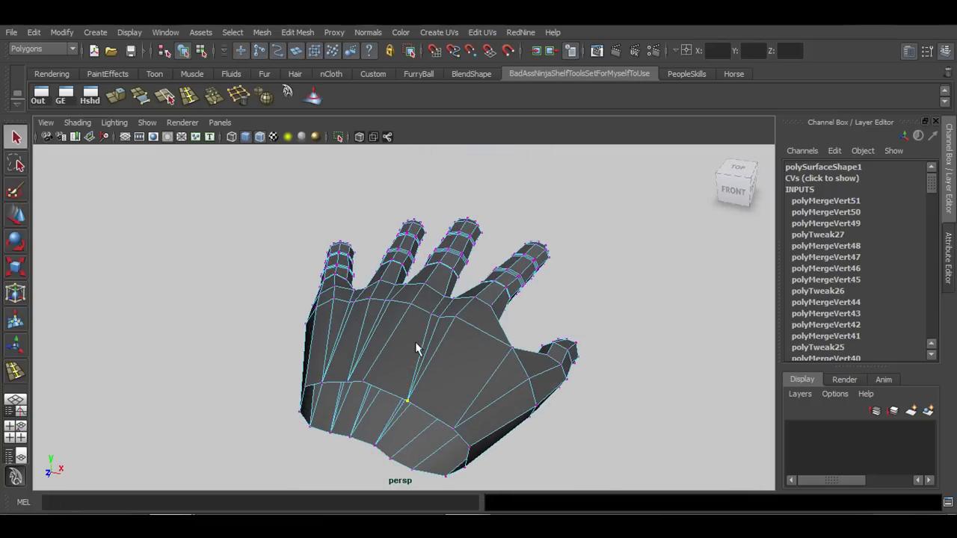
left_click_drag(415, 344, 438, 402, "alt")
- Reposition the knuckle-row vertices between the index and middle fingers on the back and palm side of the hand
middle_click_drag(392, 304, 388, 387, "alt")
scroll(392, 344, "up", 3)
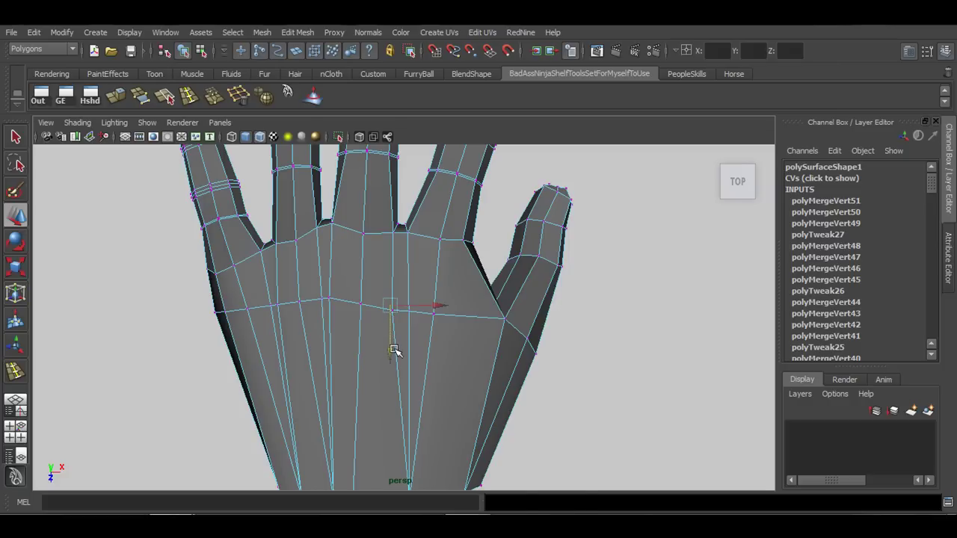
left_click_drag(364, 312, 400, 374, "alt")
left_click_drag(274, 387, 499, 336, "alt")
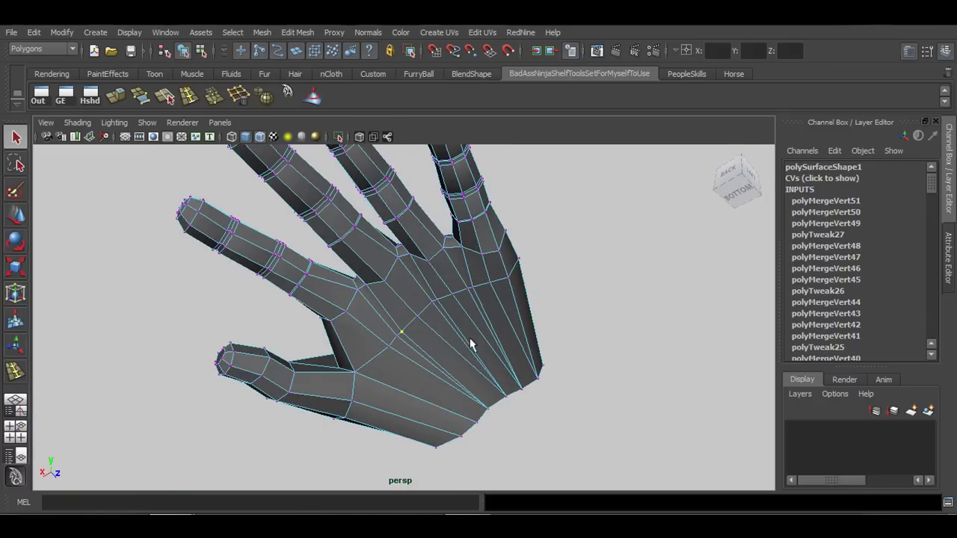
left_click_drag(498, 369, 441, 462, "alt")
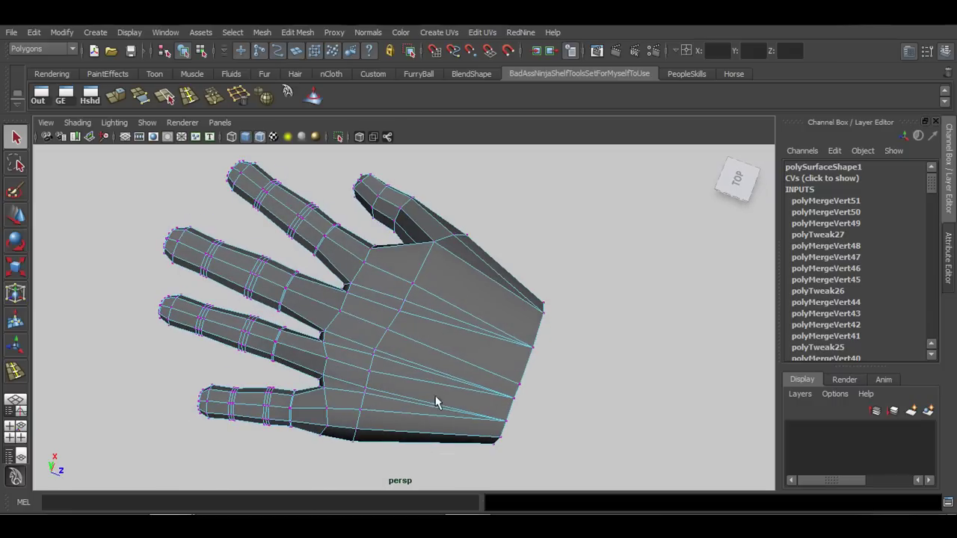
left_click_drag(431, 412, 459, 303, "alt")
- Select the upper vertices around the finger bases using the side view and adjust their height
key("space")
key("space")
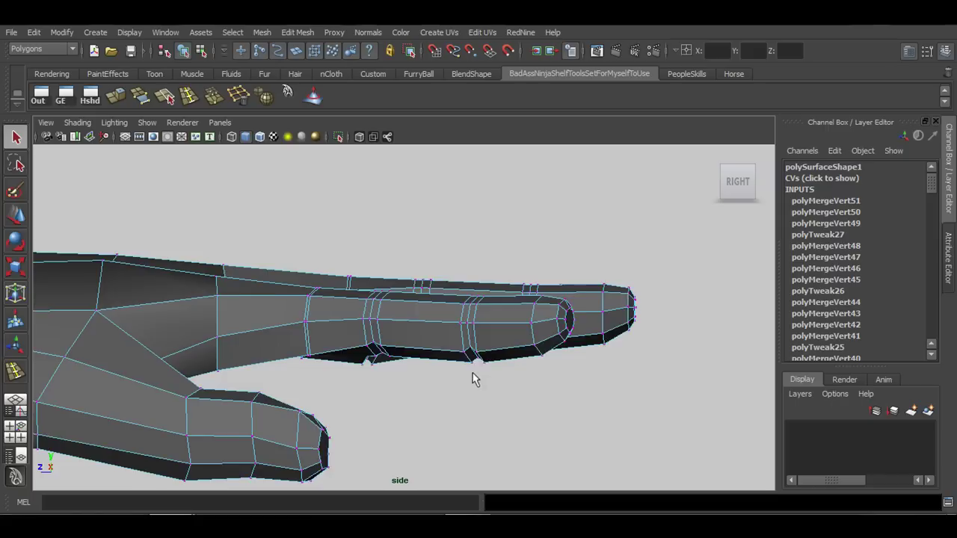
middle_click_drag(474, 378, 526, 364, "alt")
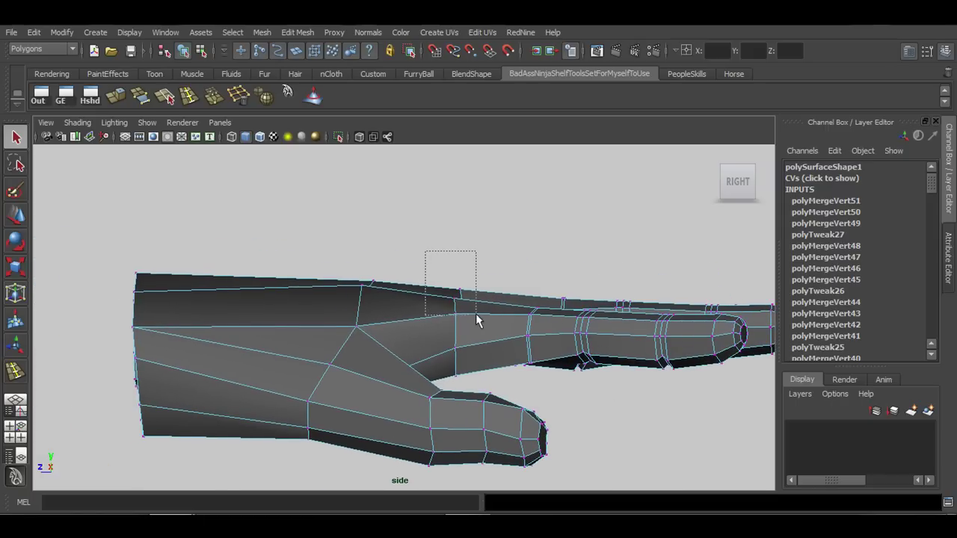
key("4")
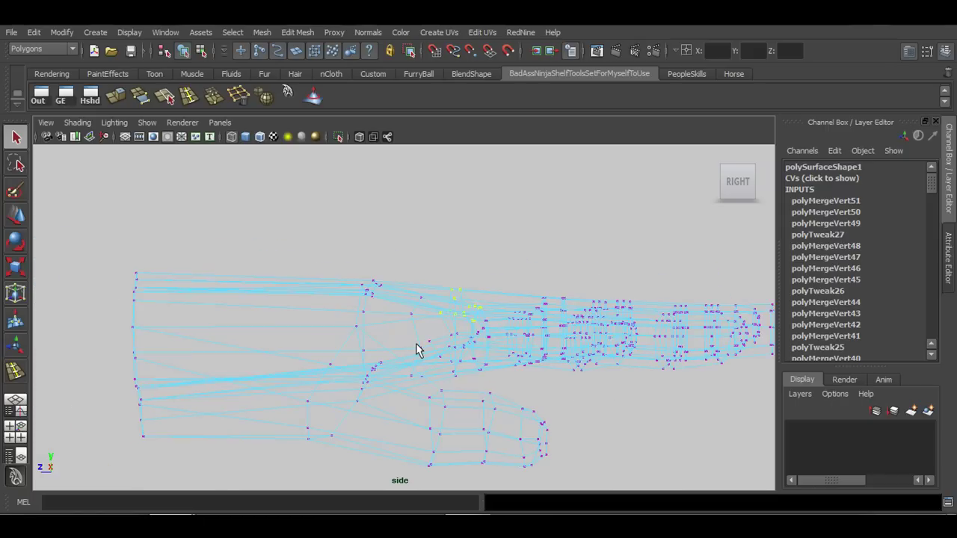
key("space")
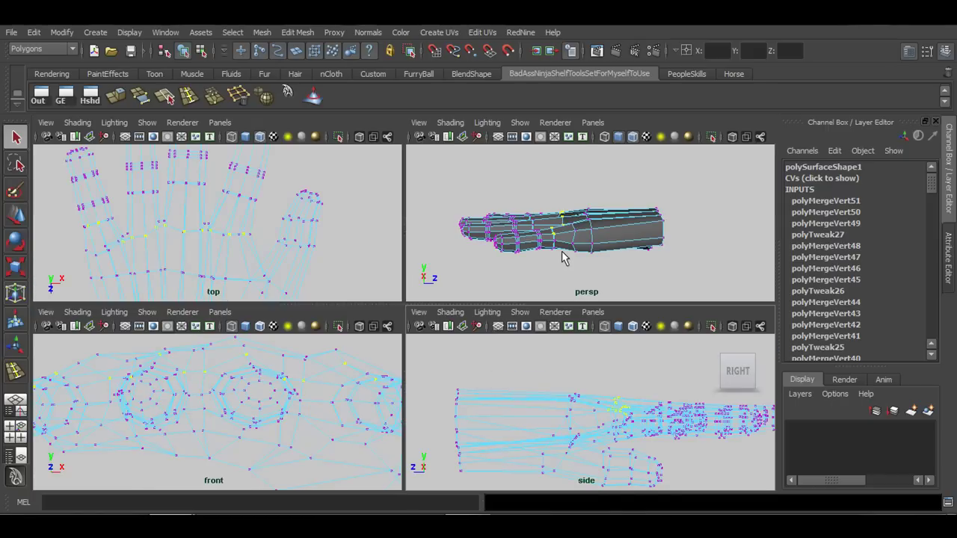
key("space")
mouse_move(416, 316)
left_mouse_down("alt")
mouse_move(493, 341)
mouse_move(599, 333)
mouse_move(491, 287)
left_mouse_up("alt")
key("w")
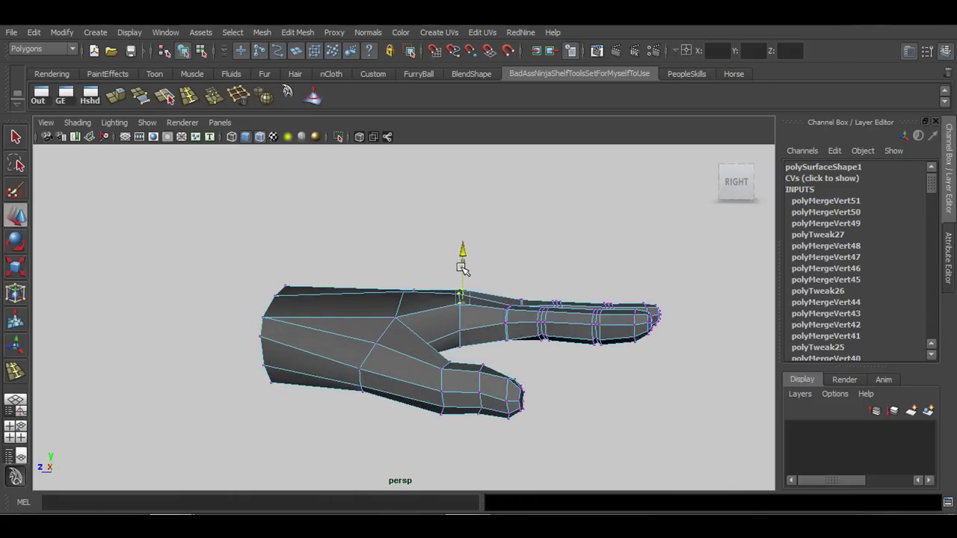
left_click_drag(488, 304, 504, 304, "alt")
- Reposition the vertices along the outer edge of the palm below the little finger, using the side view
middle_click_drag(544, 329, 497, 341, "alt")
left_click_drag(496, 343, 480, 319, "alt")
right_click_drag(508, 266, 510, 242)
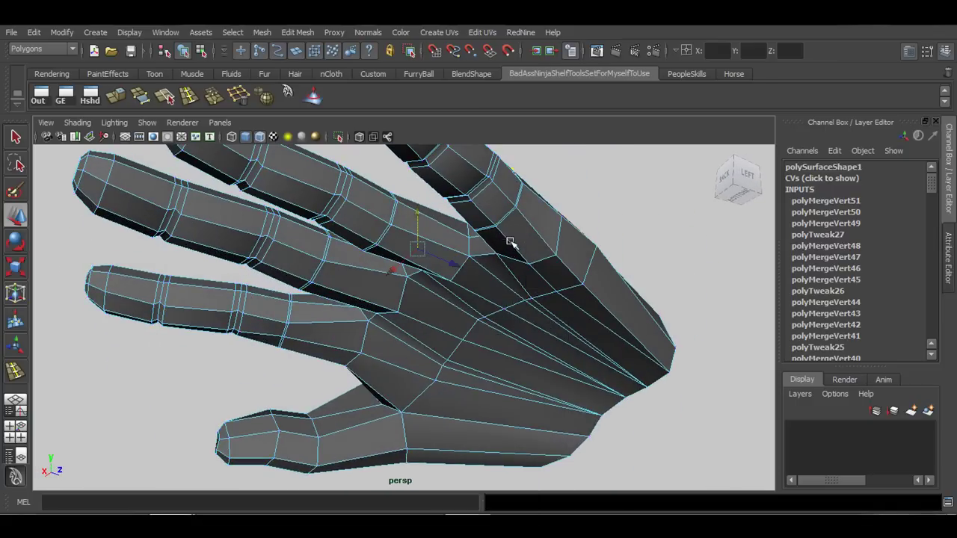
left_click_drag(495, 312, 470, 364, "alt")
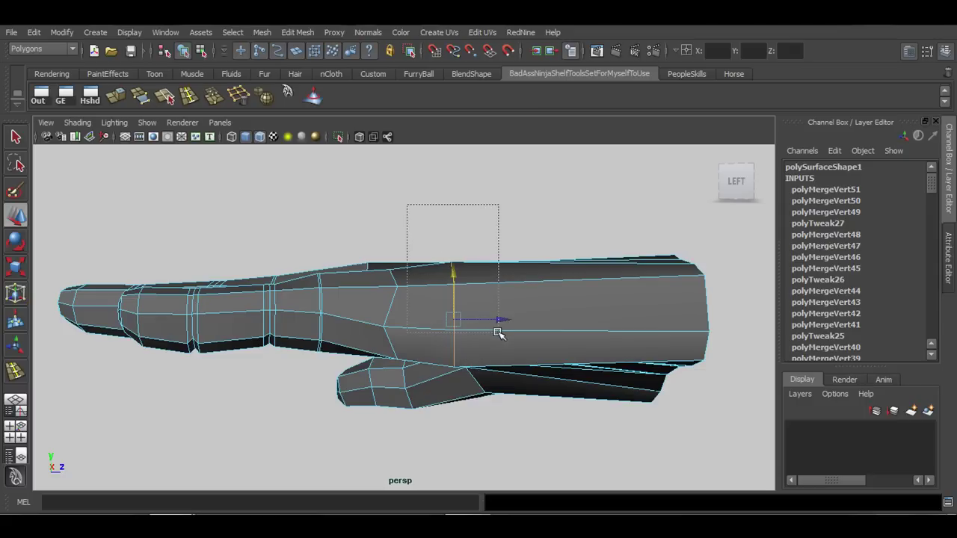
left_click_drag(498, 332, 570, 367, "alt")
left_click_drag(448, 292, 456, 335)
right_click_drag(496, 264, 427, 265)
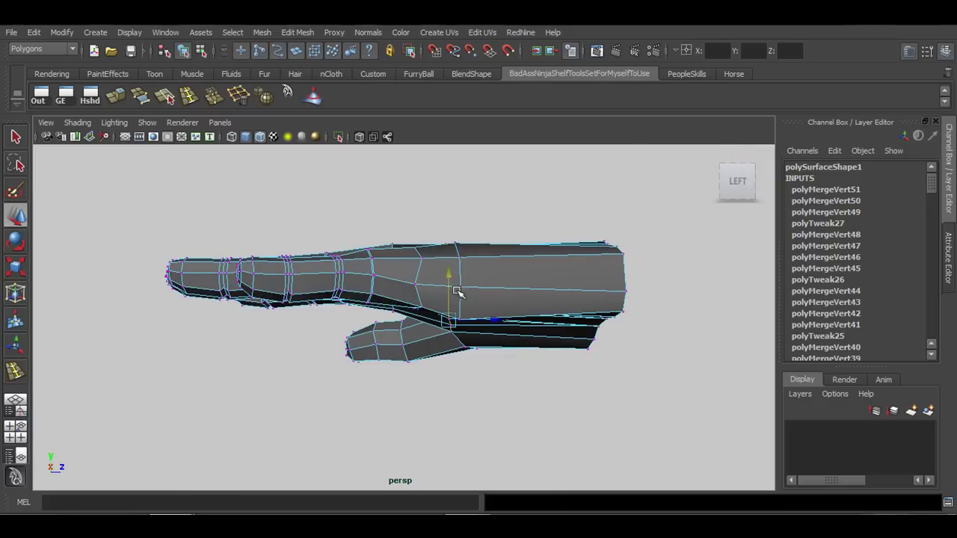
left_click(461, 323)
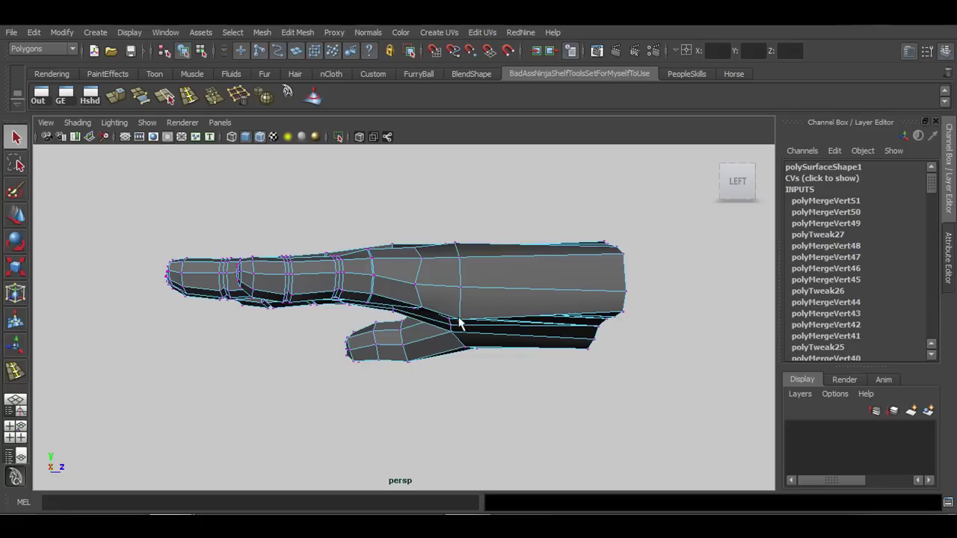
left_click_drag(461, 323, 511, 334, "alt")
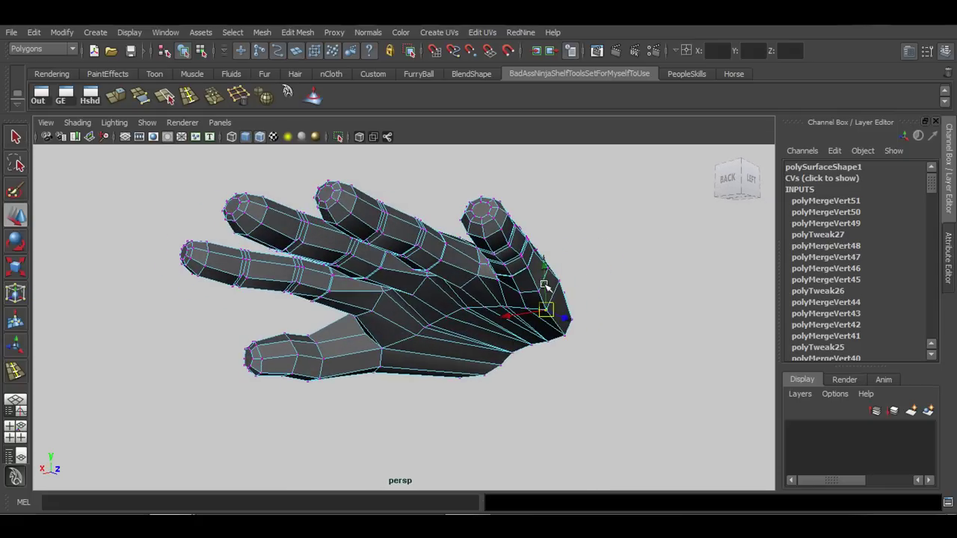
left_click_drag(527, 307, 508, 277, "alt")
- Show the hand in smooth preview and turn off the wireframe overlay on the shaded model
right_click_drag(493, 283, 540, 248)
key("3")
left_click_drag(492, 284, 452, 422, "alt")
left_click(567, 256)
left_click_drag(566, 255, 434, 351, "alt")
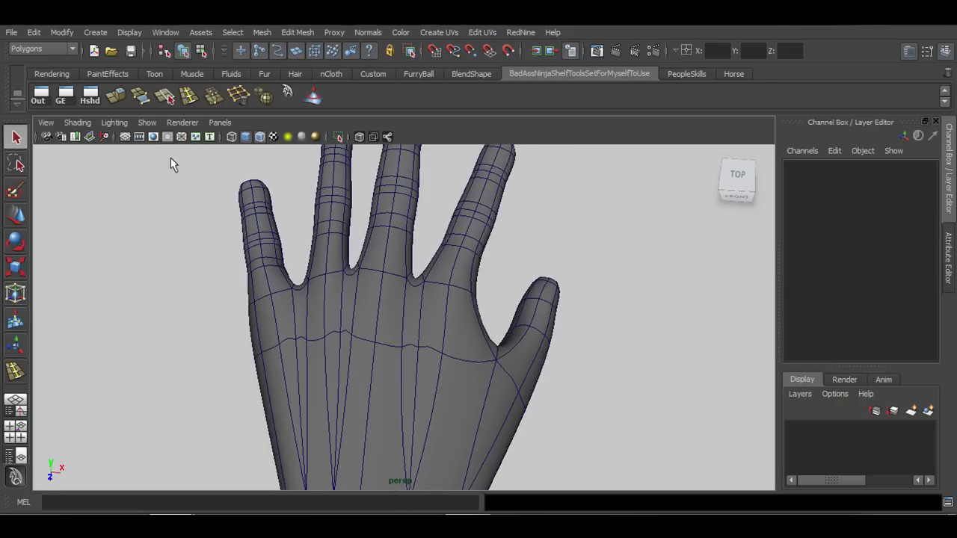
left_click(259, 136)
scroll(348, 321, "down", 5)
mouse_move(348, 321)
left_mouse_down("alt")
mouse_move(371, 380)
mouse_move(312, 334)
mouse_move(314, 345)
mouse_move(401, 346)
mouse_move(288, 363)
mouse_move(387, 254)
mouse_move(312, 242)
mouse_move(292, 279)
mouse_move(326, 303)
left_mouse_up("alt")
scroll(476, 308, "up", 3)
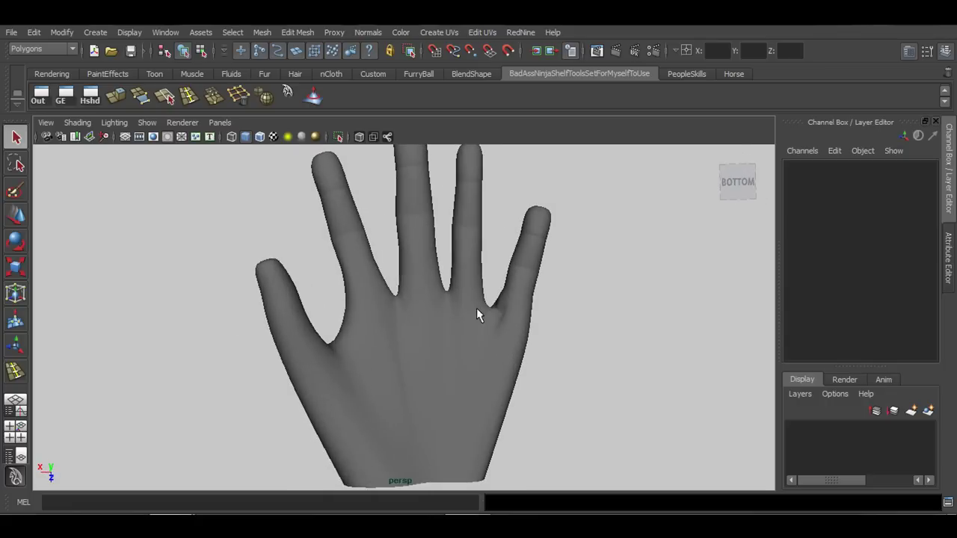
- Examine the smoothed palm, wrist edge and finger gaps with the hand selected and deselected
scroll(476, 308, "down", 2)
left_click_drag(540, 342, 451, 376, "alt")
left_click(451, 376)
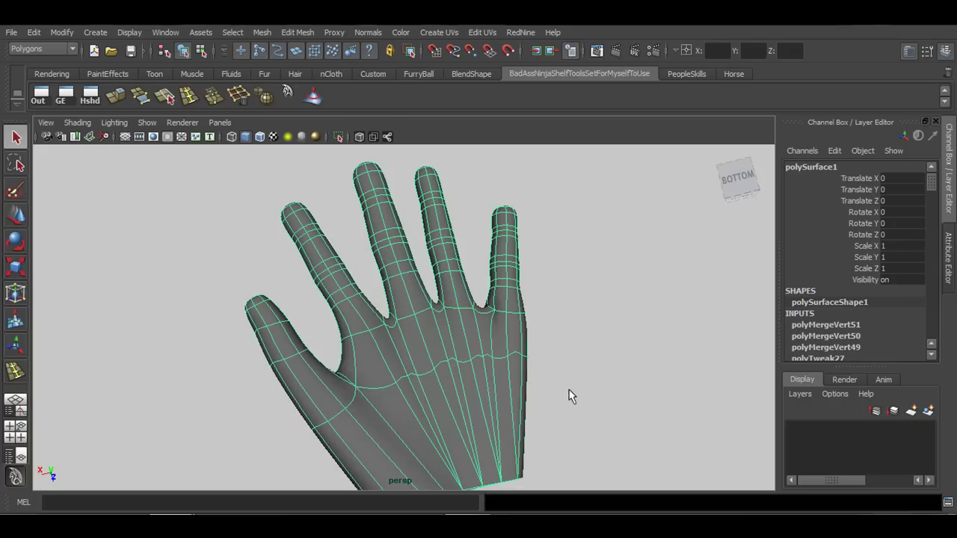
scroll(549, 424, "down", 2)
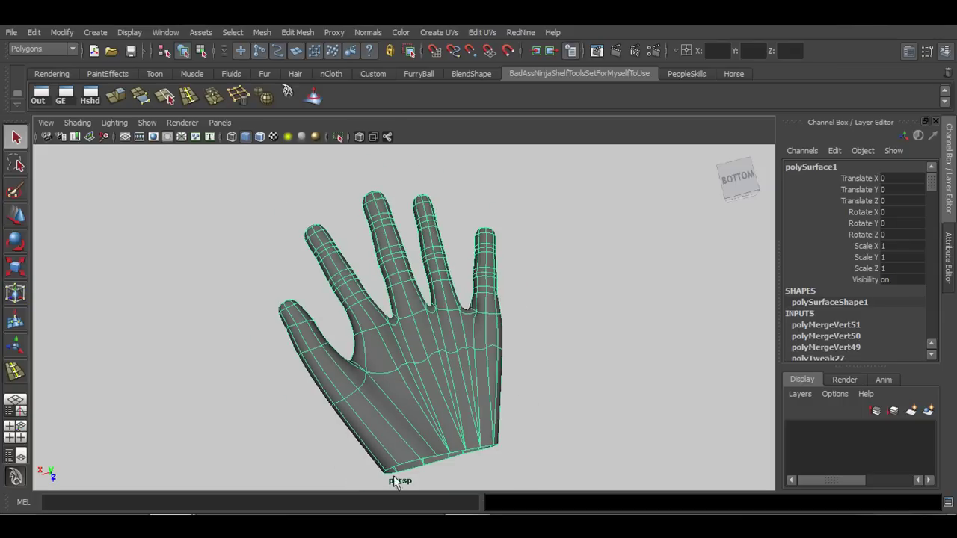
left_click(432, 471)
left_click_drag(420, 470, 445, 460, "alt")
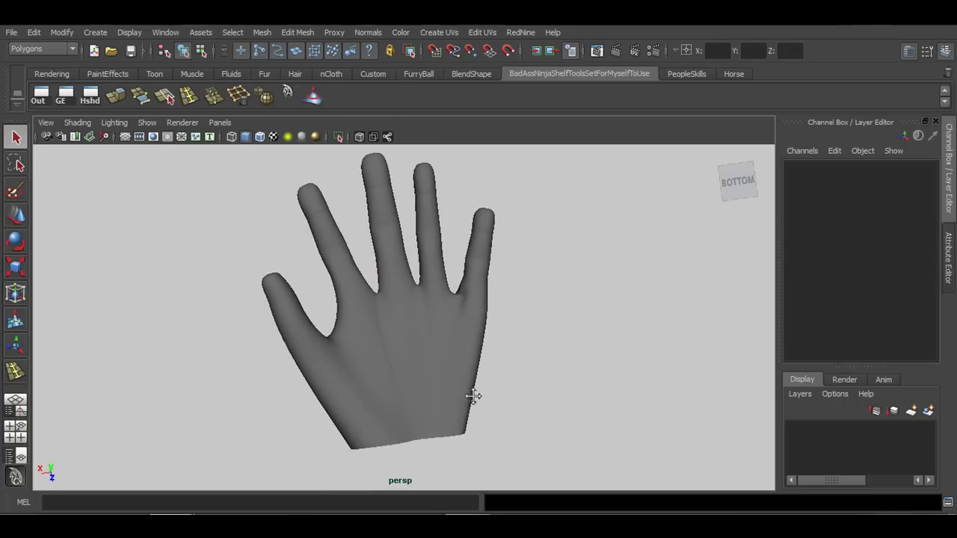
scroll(453, 391, "up", 5)
left_click(392, 379)
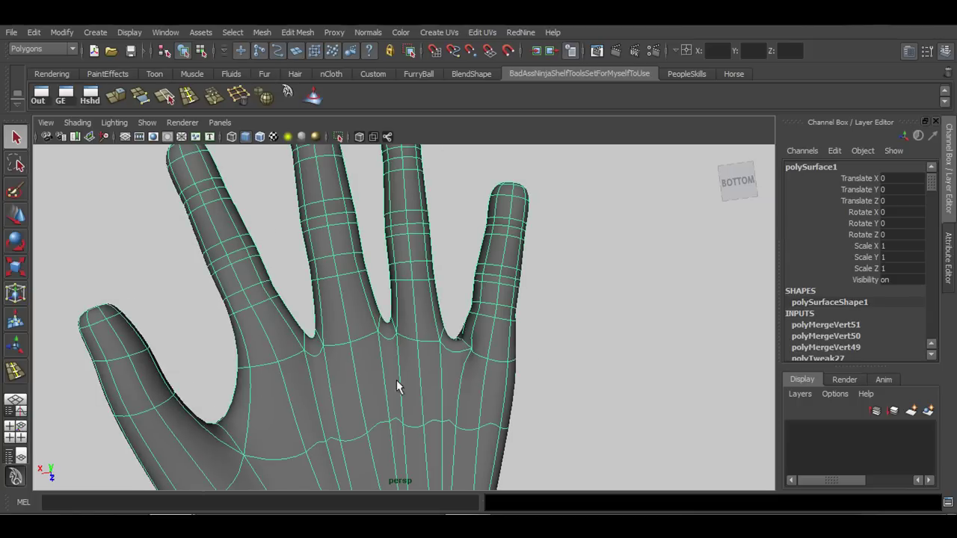
left_click_drag(322, 381, 500, 357, "alt")
left_click_drag(559, 384, 471, 266, "alt")
- Try to move the palm-side vertex at the little finger's base on the unsmoothed mesh
key("1")
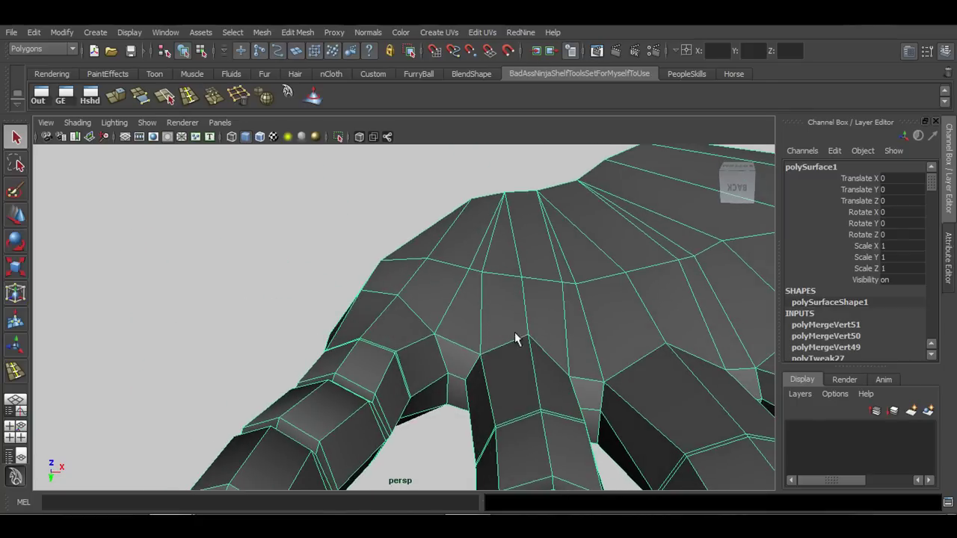
right_click_drag(470, 266, 438, 314)
right_click_drag(418, 268, 419, 269)
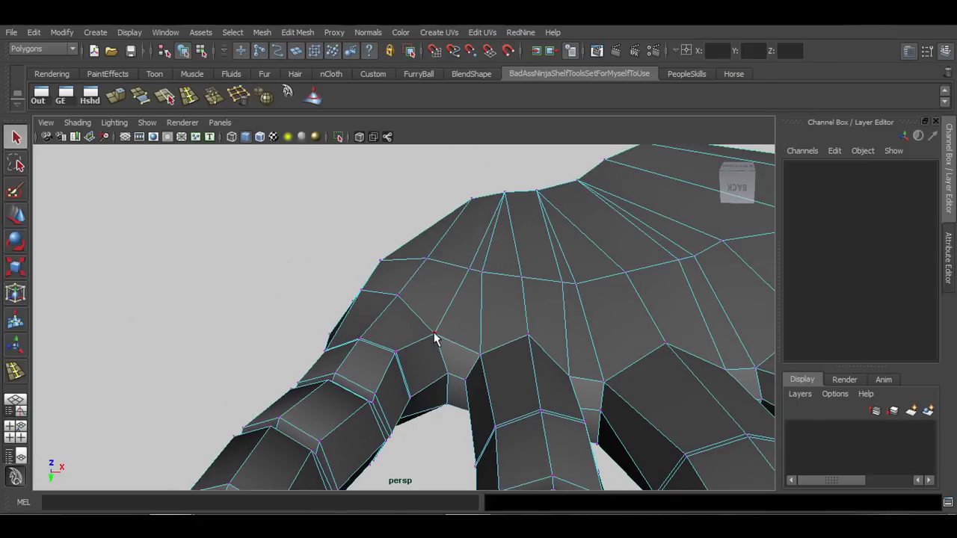
left_click(435, 335)
mouse_move(441, 337)
left_mouse_down()
mouse_move(423, 309)
mouse_move(450, 329)
left_mouse_up()
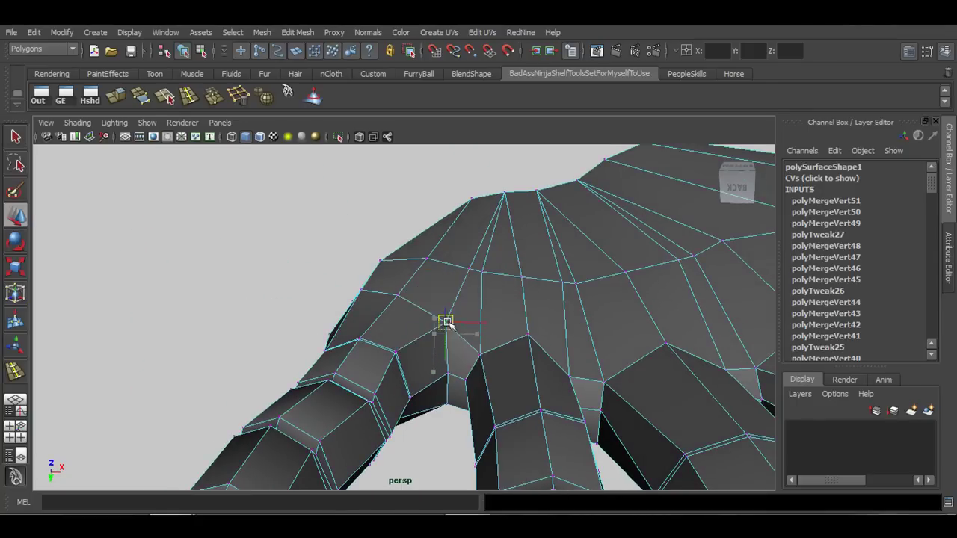
key("ctrl+z")
- Adjust the height of the vertex at the little finger's base beside the ring-finger gap, and return to object selection
mouse_move(469, 403)
left_mouse_down("alt")
mouse_move(487, 379)
mouse_move(456, 371)
mouse_move(478, 391)
mouse_move(457, 416)
left_mouse_up("alt")
left_click(453, 409)
key("w")
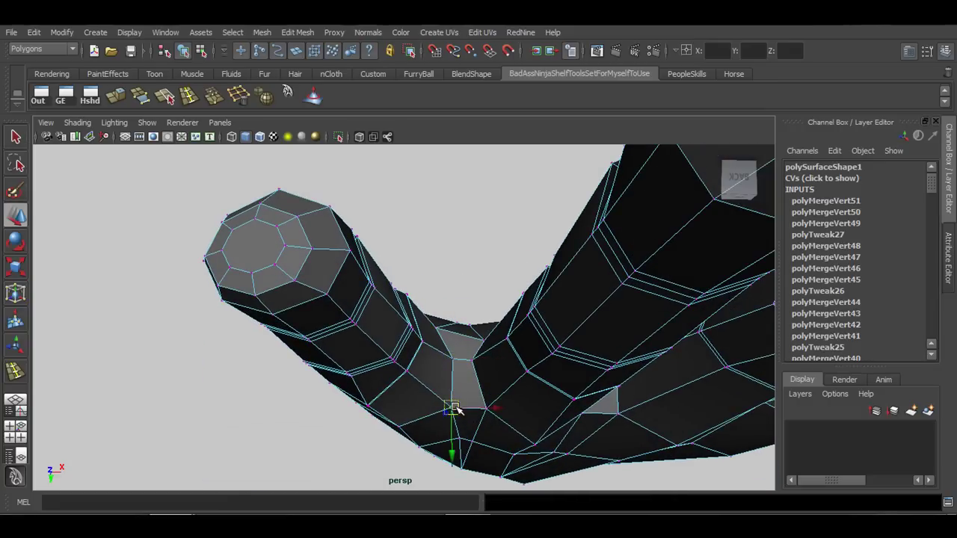
left_click_drag(458, 387, 486, 389, "alt")
left_click_drag(447, 340, 458, 385, "alt")
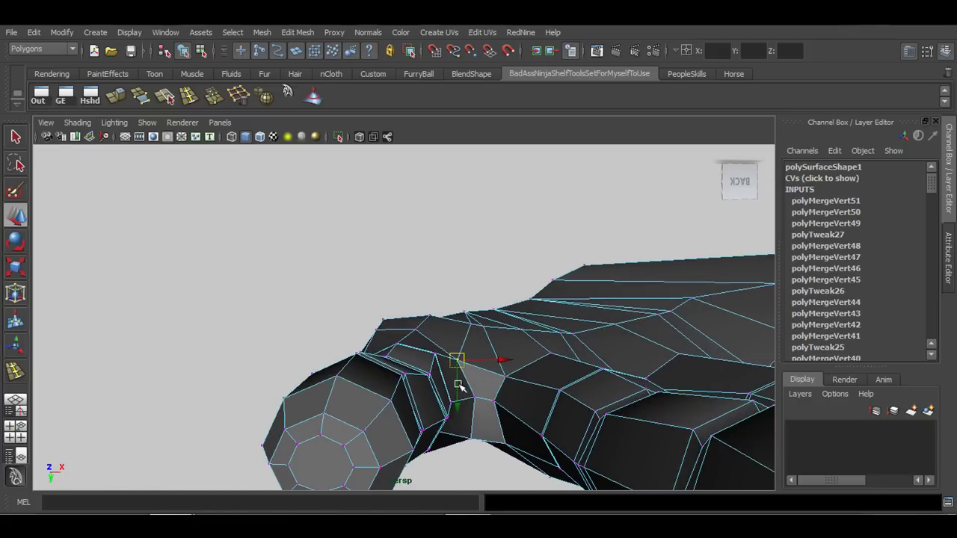
left_click_drag(480, 360, 256, 384, "alt")
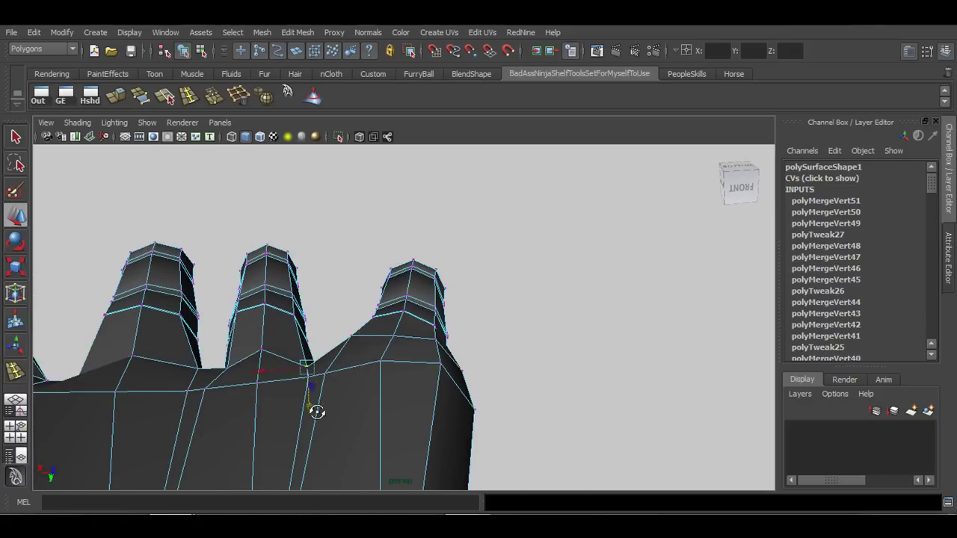
left_click_drag(317, 412, 551, 402, "alt")
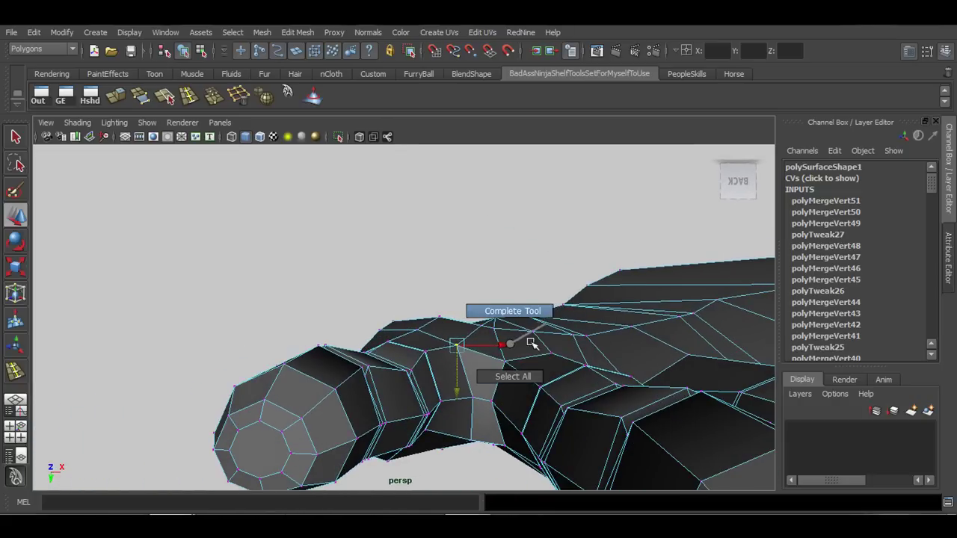
right_click_drag(576, 253, 576, 253)
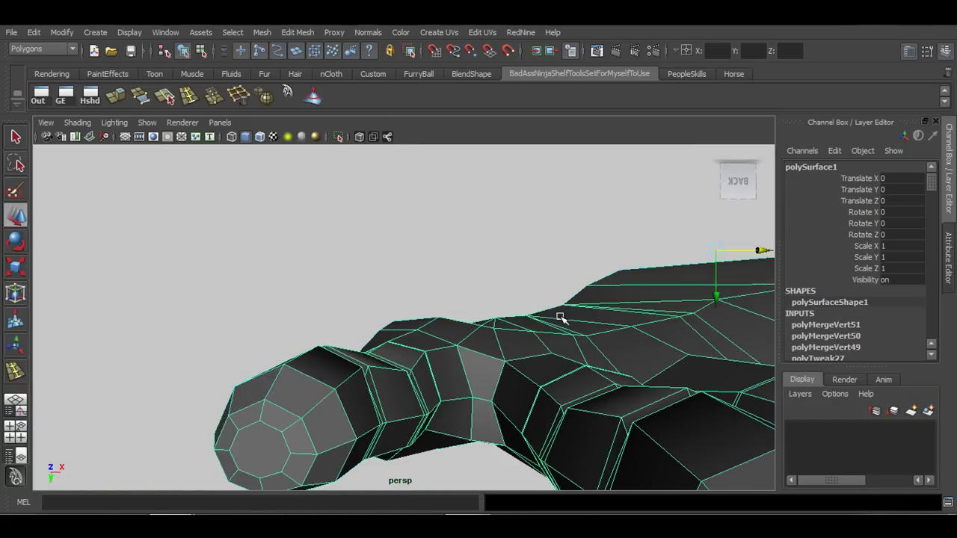
left_click(498, 258)
left_click_drag(497, 259, 406, 331, "alt")
- Delete one edge loop of the closely spaced pair near the base of the little finger
left_click(416, 355)
key("1")
right_click(394, 254)
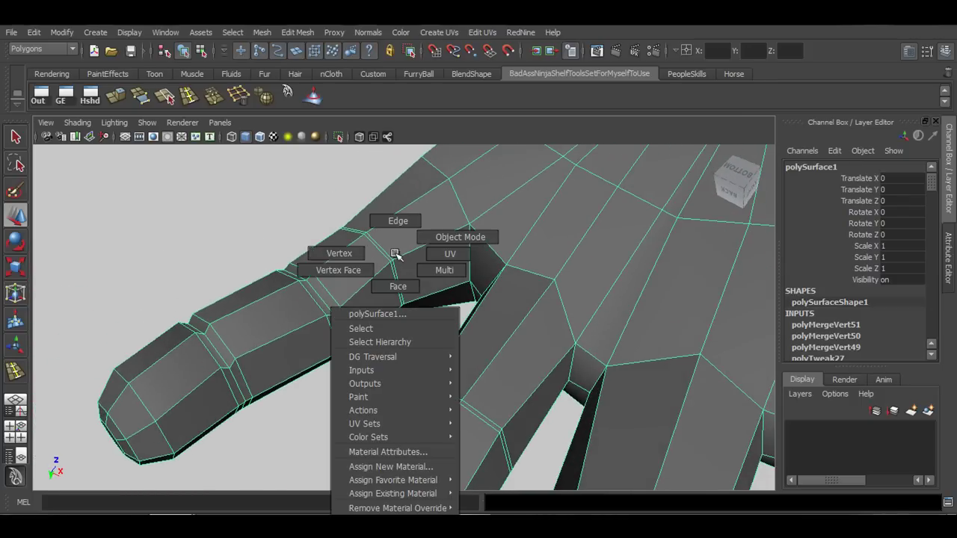
left_click(396, 221)
left_click_drag(396, 222, 450, 308, "alt")
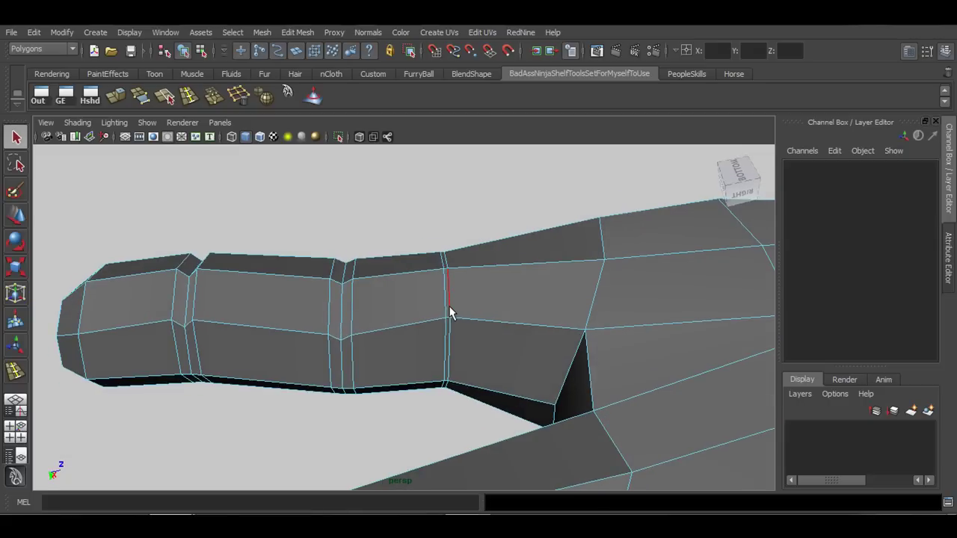
left_click(444, 304)
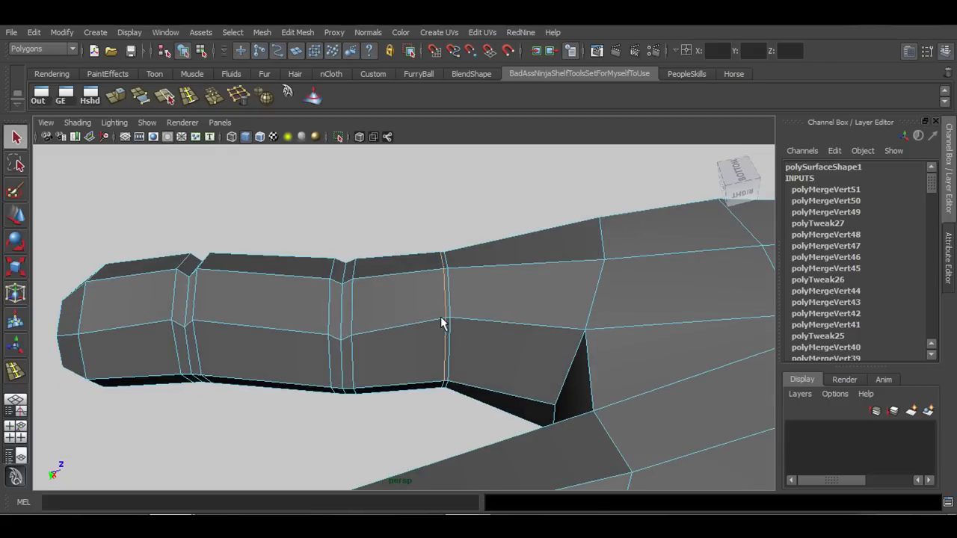
left_click(239, 95)
right_click_drag(465, 267, 515, 249)
- Examine the smoothed little-finger base, the finger gaps and the palm from several angles
key("3")
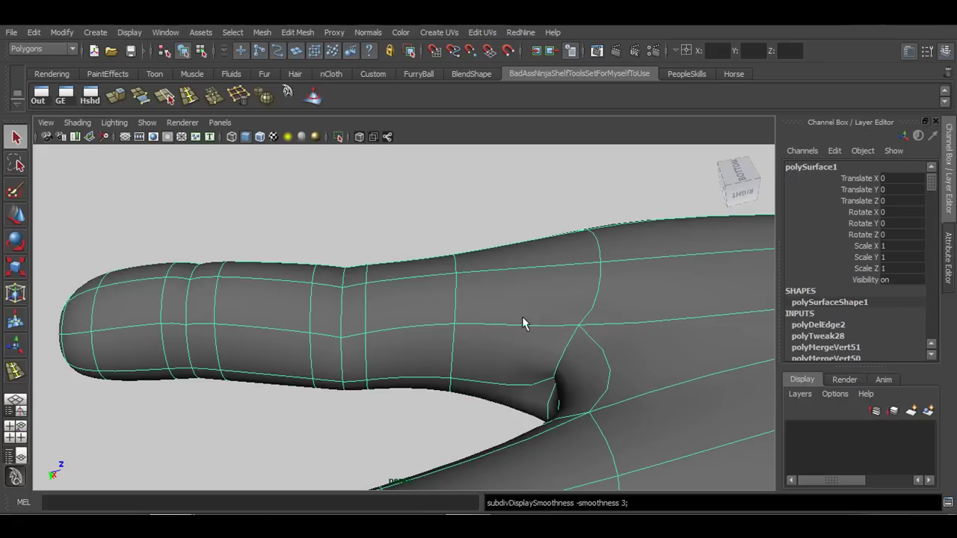
left_click_drag(523, 322, 489, 372, "alt")
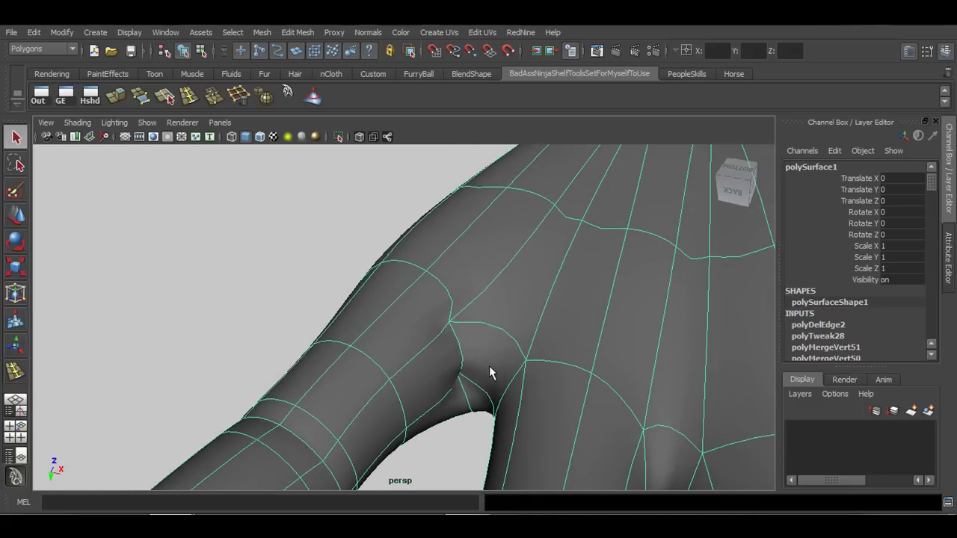
key("4")
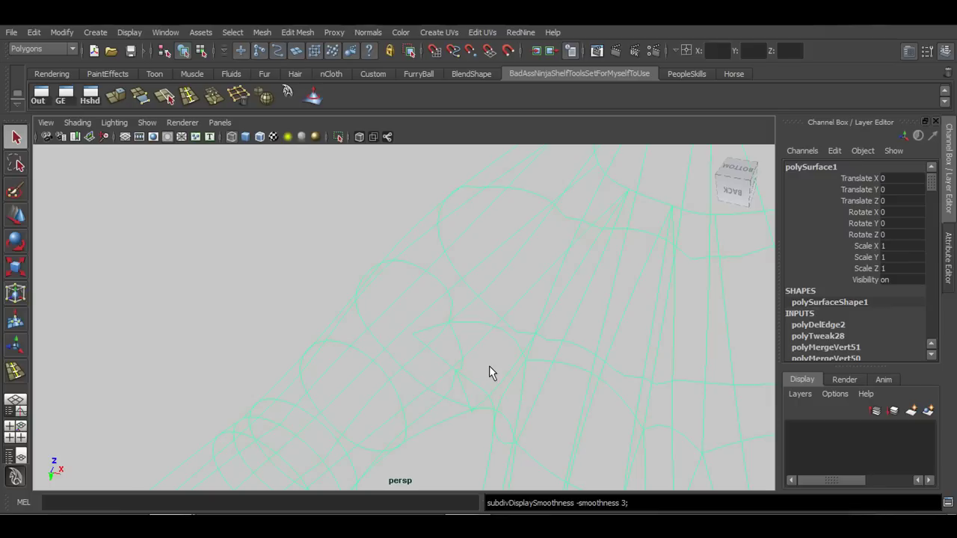
key("5")
mouse_move(490, 365)
left_mouse_down("alt")
mouse_move(515, 363)
mouse_move(483, 391)
mouse_move(533, 321)
mouse_move(489, 316)
mouse_move(538, 326)
left_mouse_up("alt")
middle_click_drag(643, 359, 656, 361, "alt")
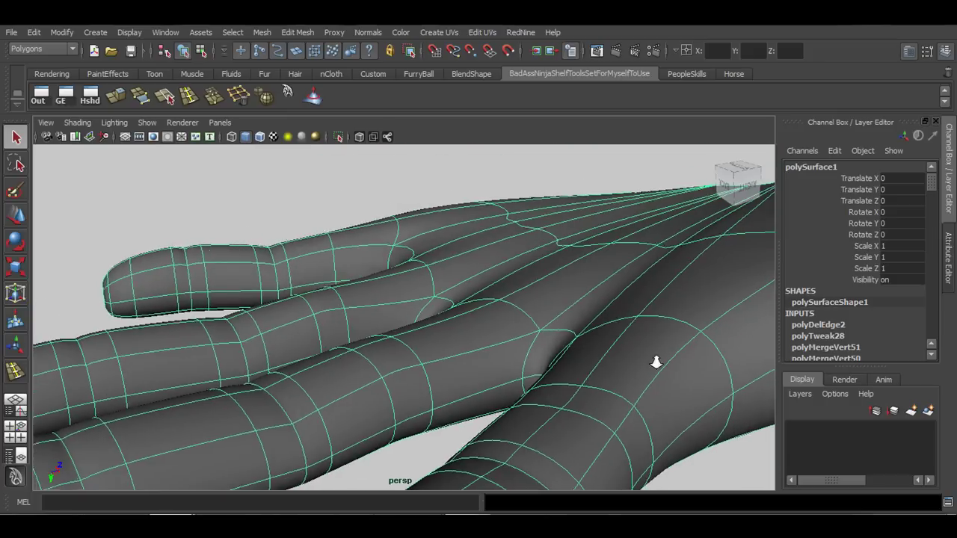
left_click_drag(655, 362, 314, 405, "alt")
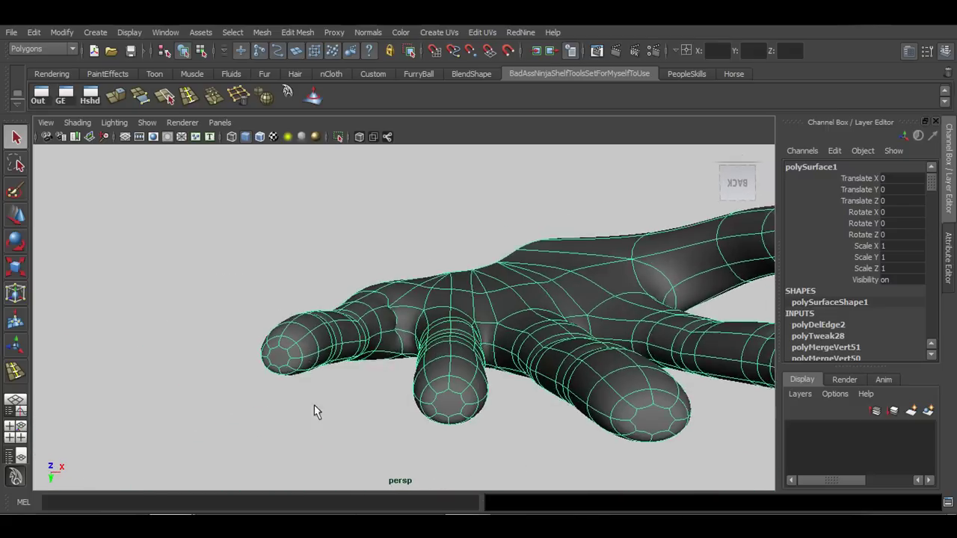
right_click_drag(314, 405, 416, 411, "alt")
left_click_drag(416, 411, 446, 358, "alt")
- Try to shift the two upper palm-side vertices between the little and ring fingers on the unsmoothed mesh
key("1")
right_click(446, 357)
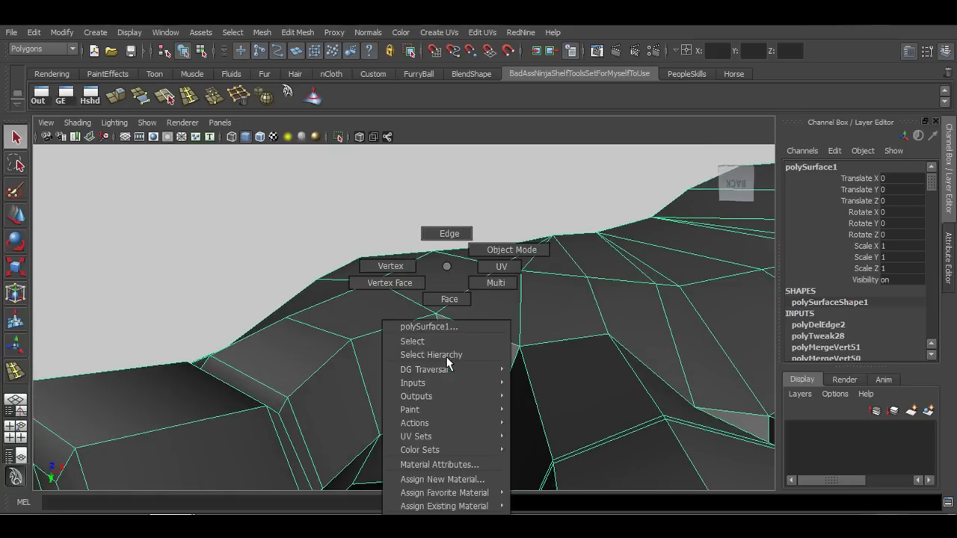
right_click_drag(396, 270, 392, 268)
left_click(436, 313)
key("w")
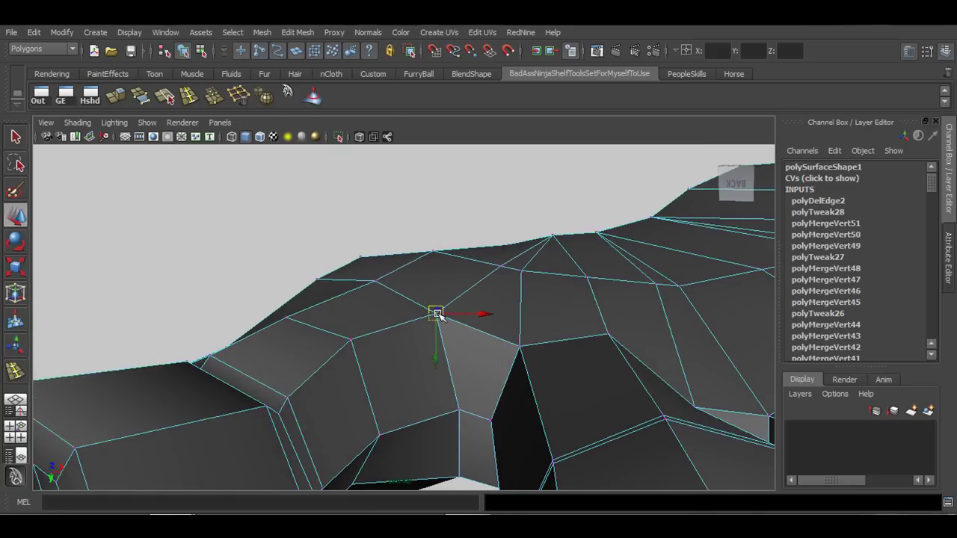
left_click_drag(437, 313, 449, 277)
key("ctrl+z")
left_click(519, 347)
left_click_drag(519, 348, 523, 306)
key("ctrl+z")
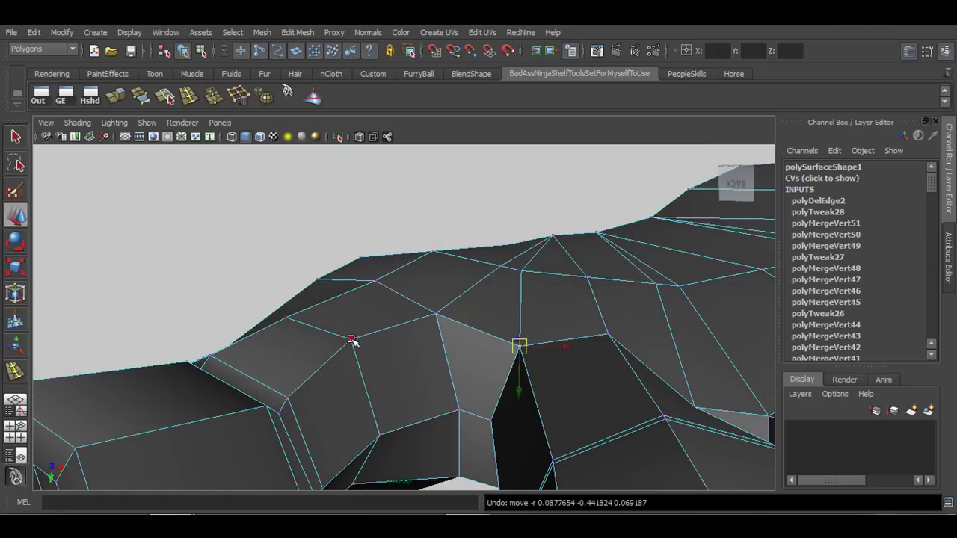
- Try to move the vertex on the little finger's base and the vertices inside the gap beside it
left_click_drag(358, 343, 389, 291)
key("ctrl+z")
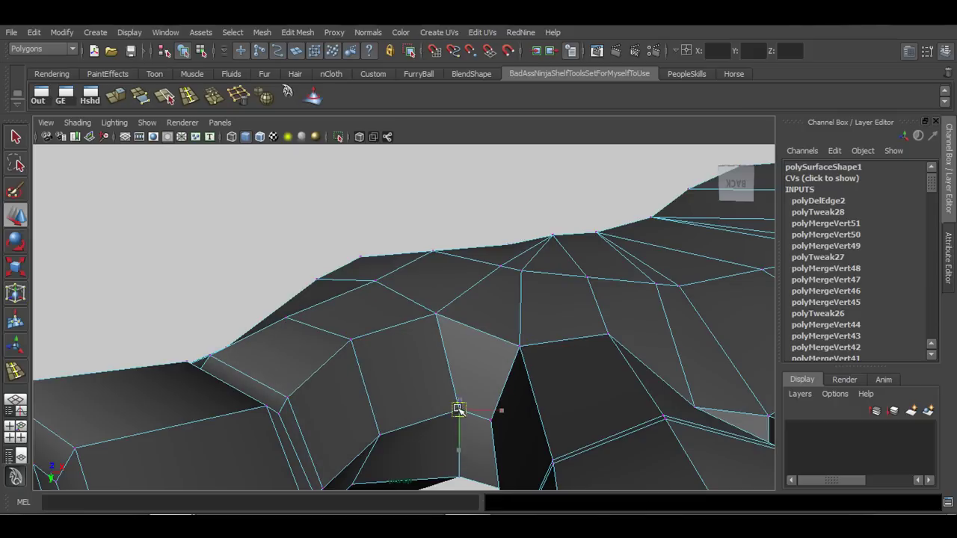
left_click_drag(458, 410, 367, 390)
key("ctrl+z")
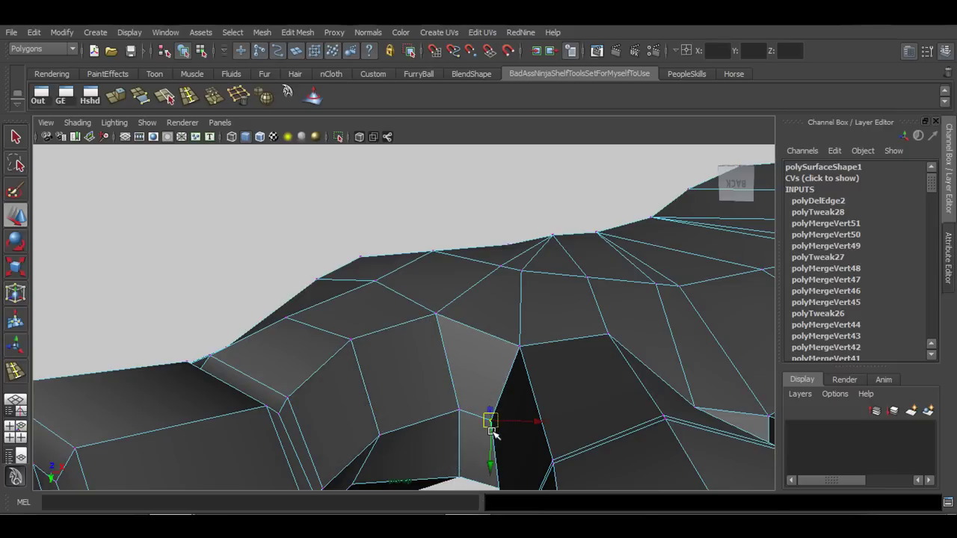
left_click_drag(494, 434, 537, 385)
left_click_drag(427, 435, 404, 374, "alt")
key("ctrl+z")
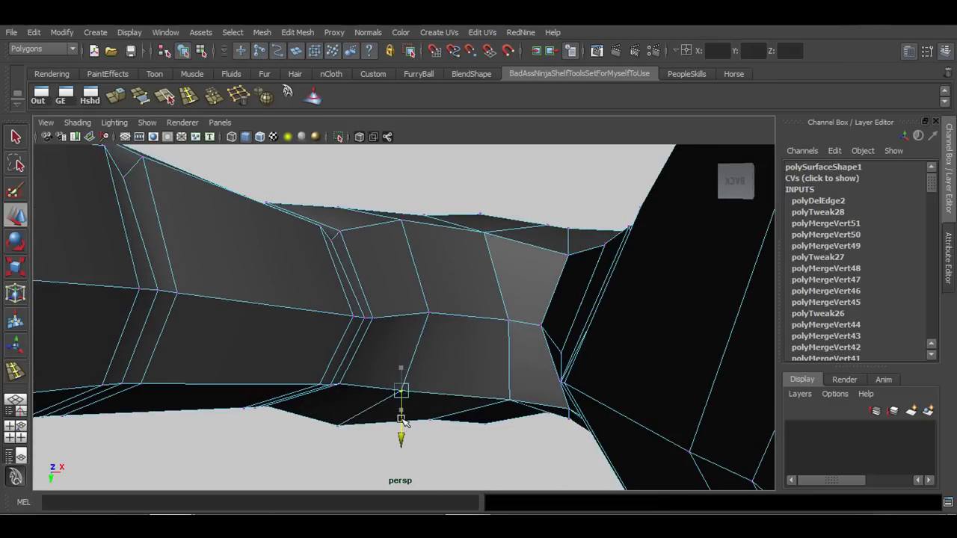
- Try inserting an edge loop around the base of the little finger, close to the palm
left_click_drag(401, 420, 408, 262, "alt")
right_click_drag(407, 262, 454, 243)
left_click_drag(453, 240, 432, 293, "alt")
left_click(431, 290)
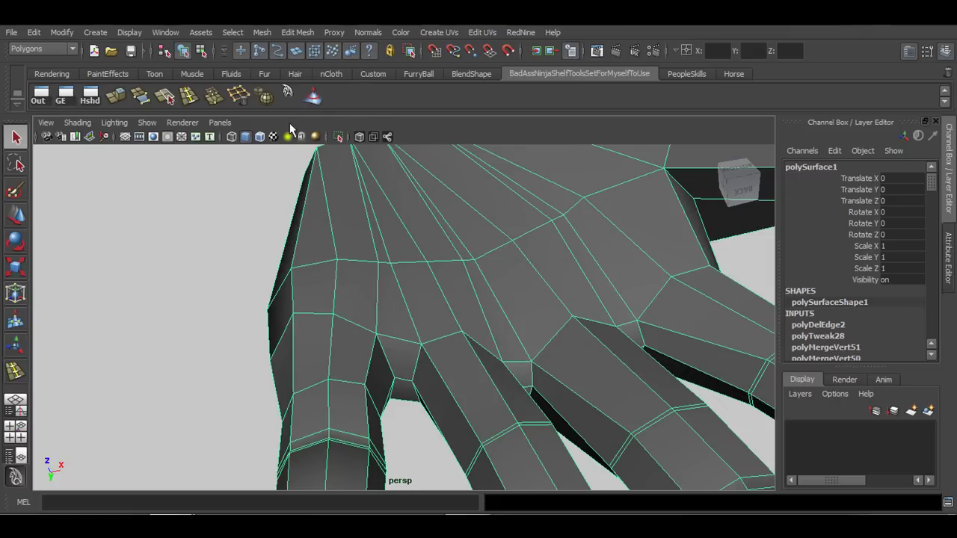
left_click(188, 93)
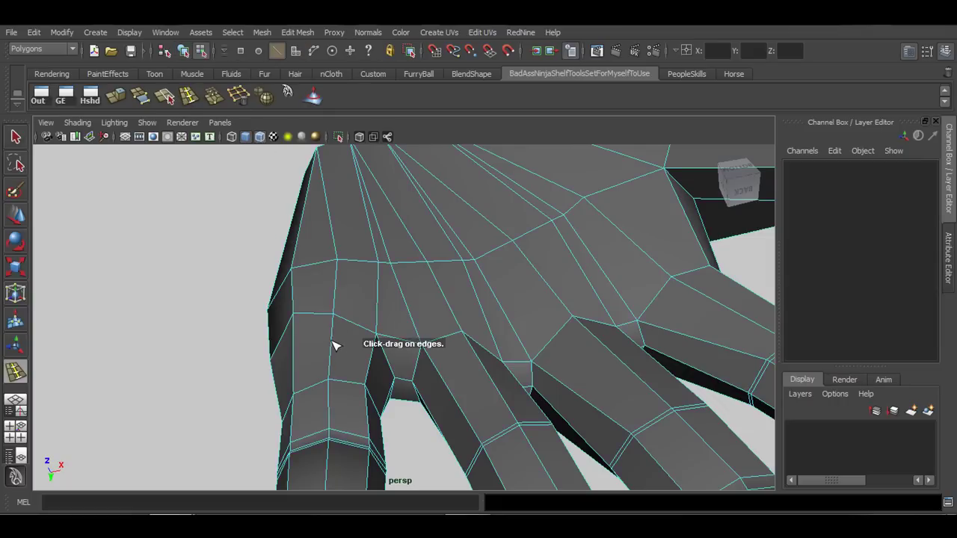
mouse_move(334, 345)
left_mouse_down()
mouse_move(344, 325)
mouse_move(341, 331)
left_mouse_up()
- Preview the little finger's base smoothed and undo the inserted edge loop
left_click_drag(340, 332, 244, 358, "alt")
key("3")
right_click_drag(245, 358, 393, 363, "alt")
middle_click_drag(392, 363, 540, 367, "alt")
left_click_drag(540, 367, 409, 343, "alt")
key("z")
key("z")
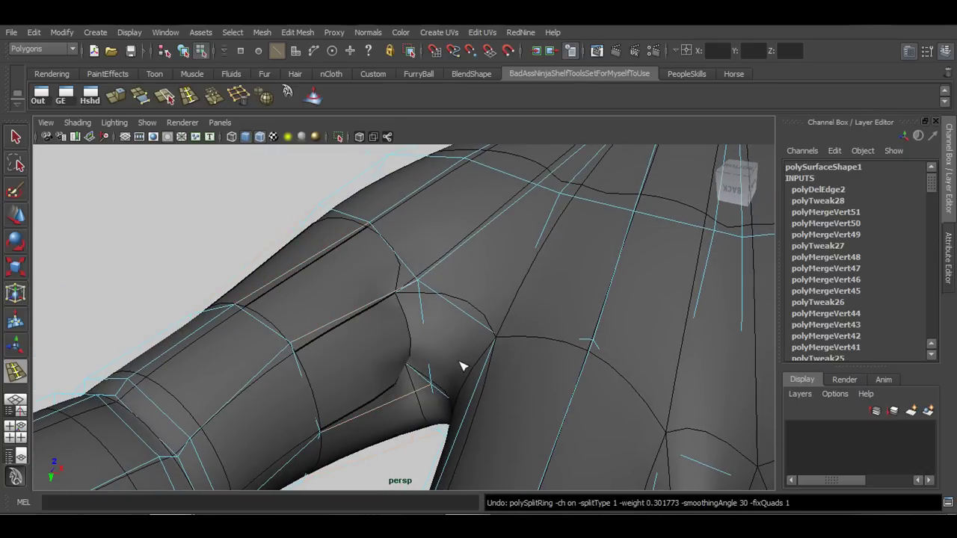
- Return the hand to its unsmoothed display and undo the latest selection and vertex changes near the little finger
key("3")
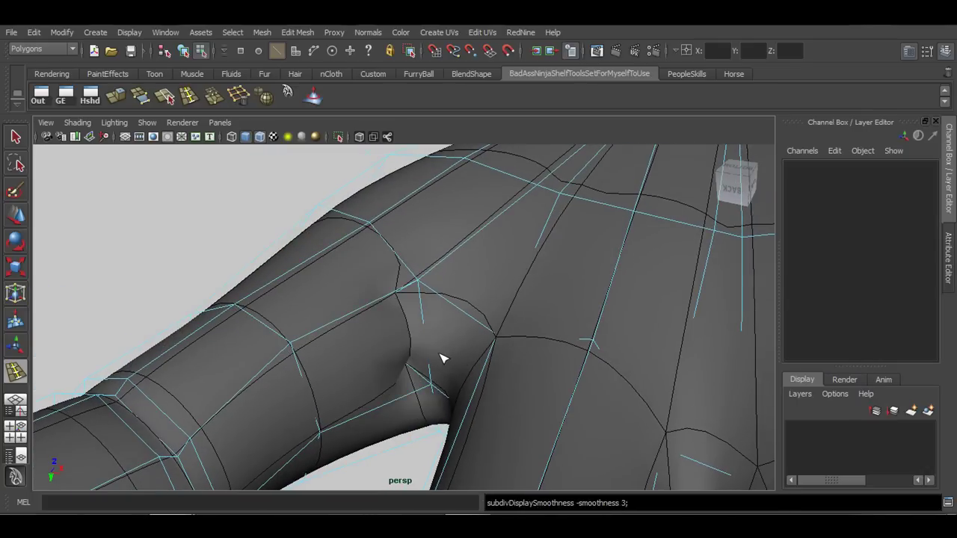
key("4")
key("5")
key("1")
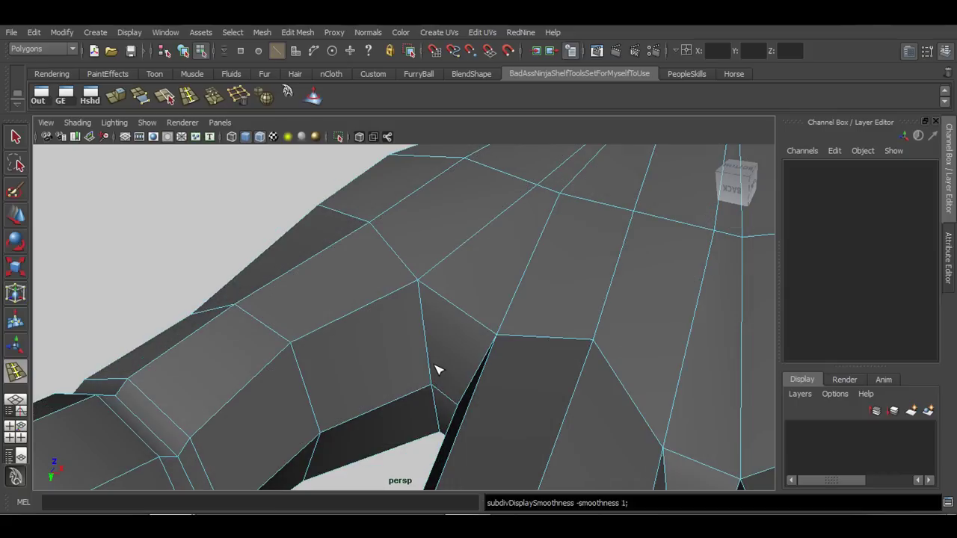
left_click_drag(415, 370, 442, 384, "alt")
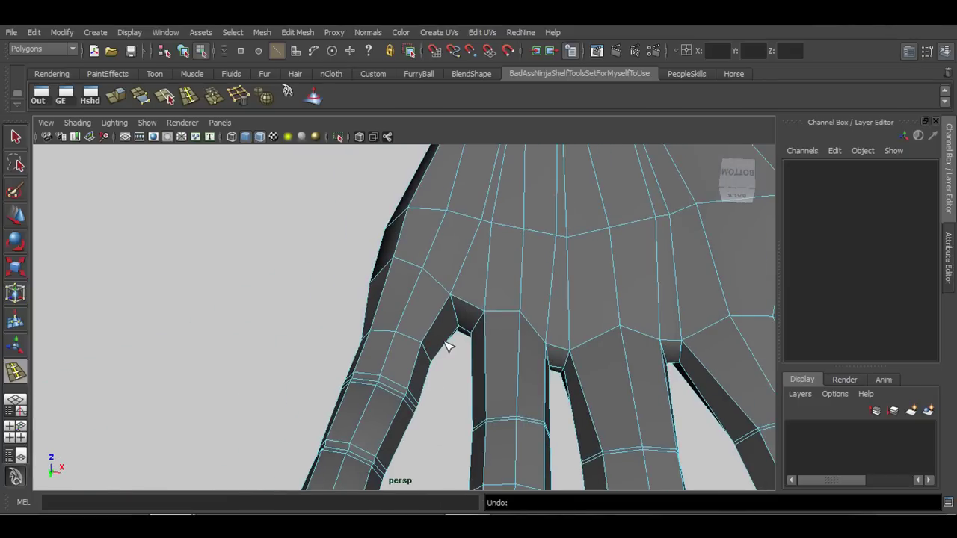
key("ctrl+z")
key("ctrl+z")
key("ctrl+z")
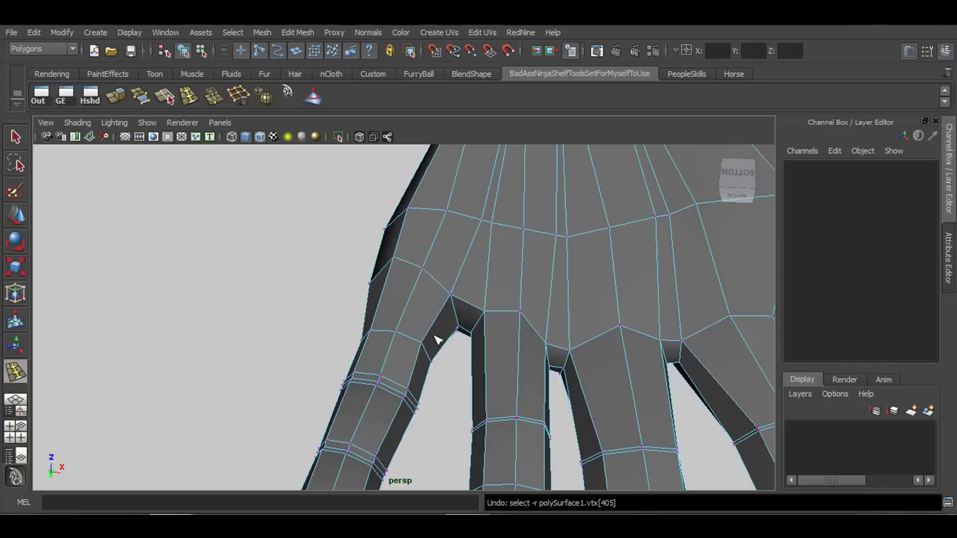
left_click_drag(459, 349, 485, 359, "alt")
scroll(482, 359, "down", 4)
scroll(473, 357, "up", 4)
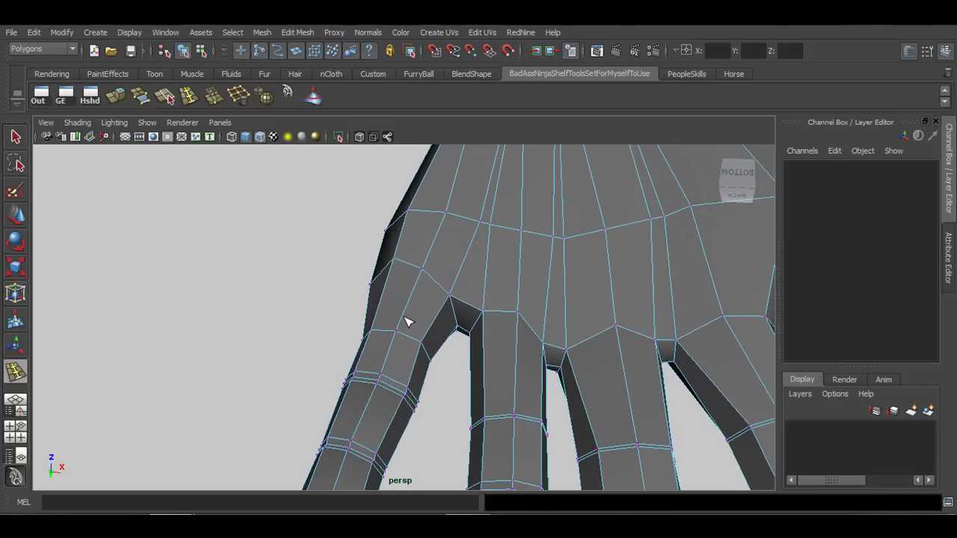
- Try another edge loop around the little finger's base beside the finger gap, preview it smoothed and undo it
right_click_drag(411, 268, 474, 250)
left_click_drag(409, 287, 446, 291, "alt")
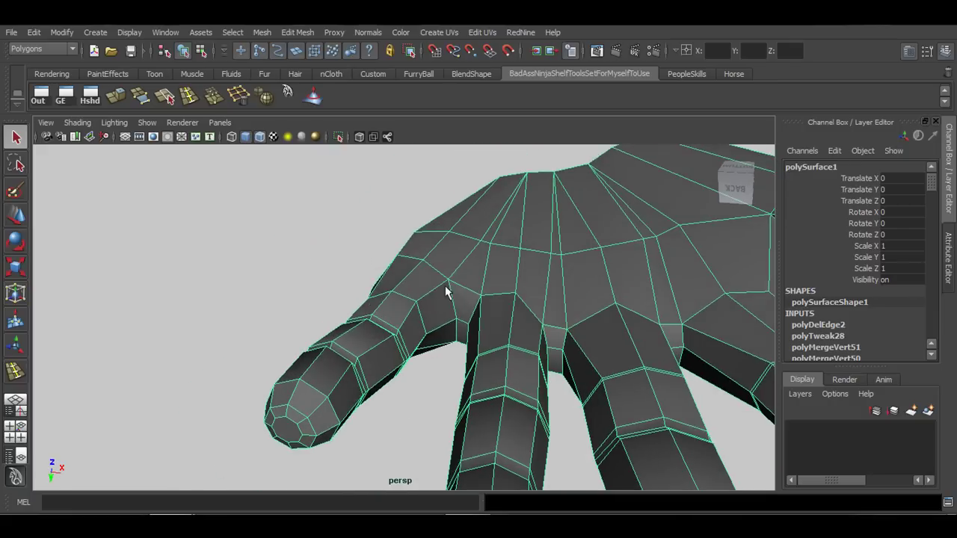
left_click(191, 102)
left_click_drag(376, 312, 334, 321, "alt")
scroll(366, 324, "up", 3)
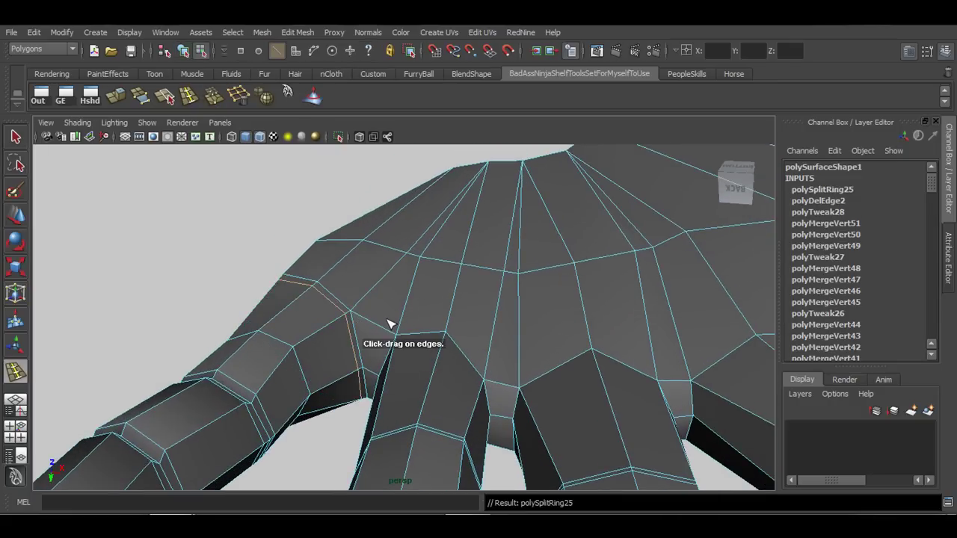
left_click_drag(406, 359, 424, 343, "alt")
key("ctrl+z")
key("ctrl+z")
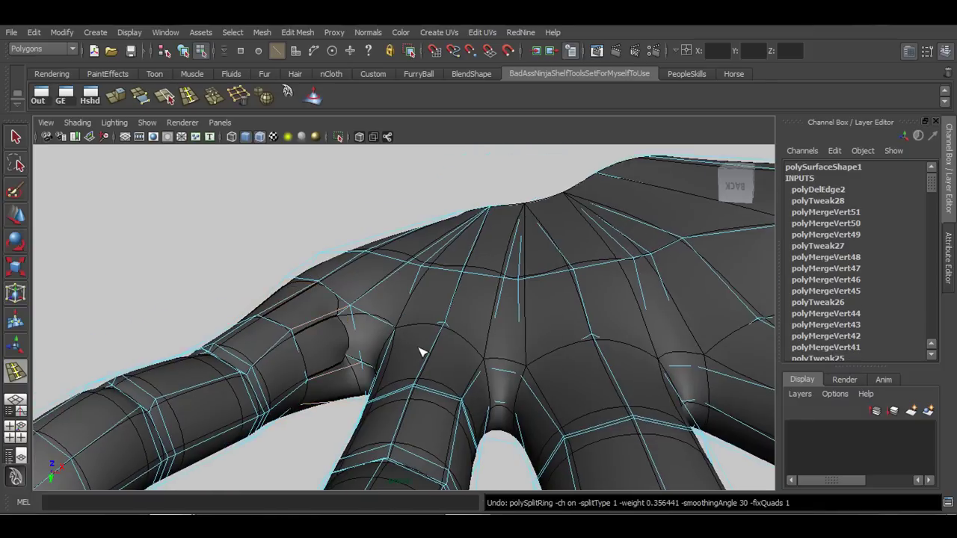
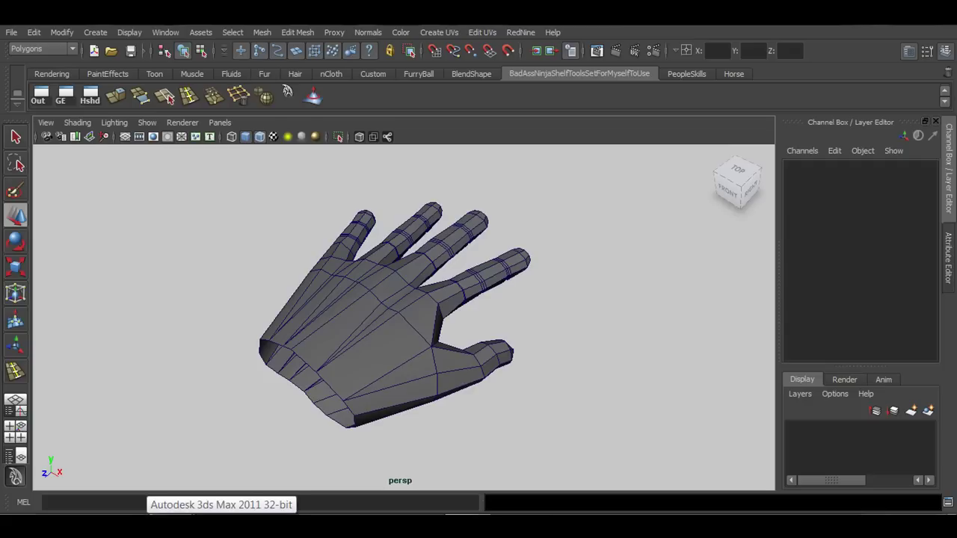
- Select the hand, compare its smoothed and unsmoothed previews, and apply the Smooth operation to the mesh
left_click_drag(384, 372, 316, 359, "alt")
left_click(406, 355)
key("3")
key("1")
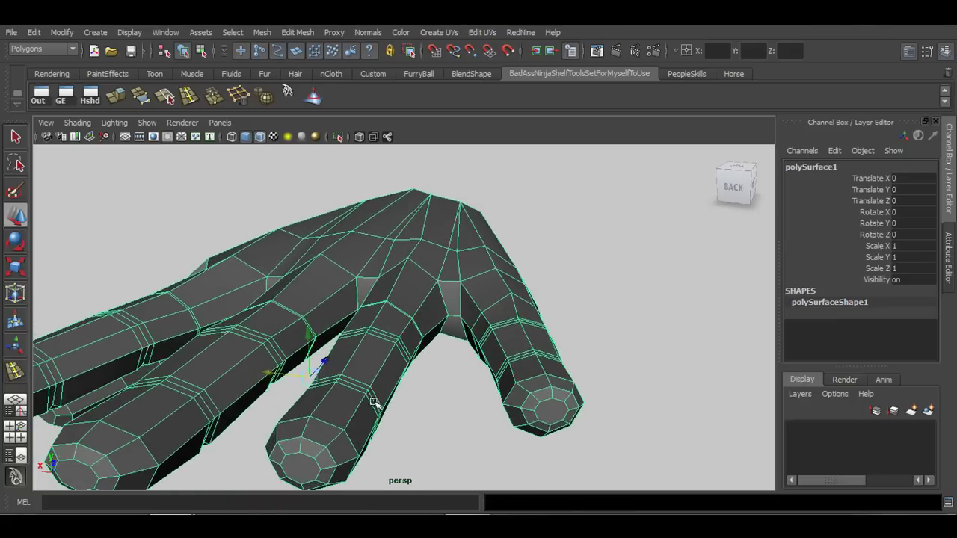
left_click_drag(374, 402, 256, 78, "alt")
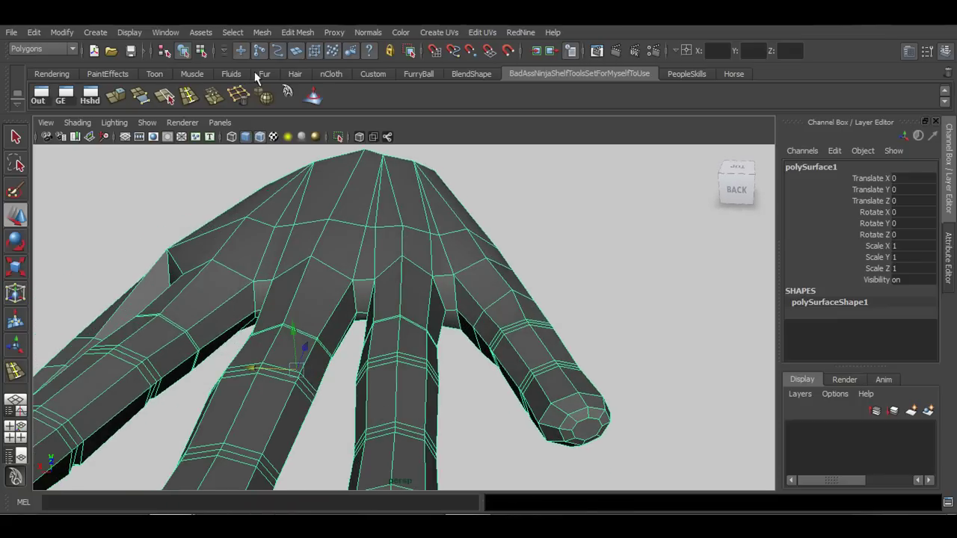
left_click(258, 33)
left_click(299, 32)
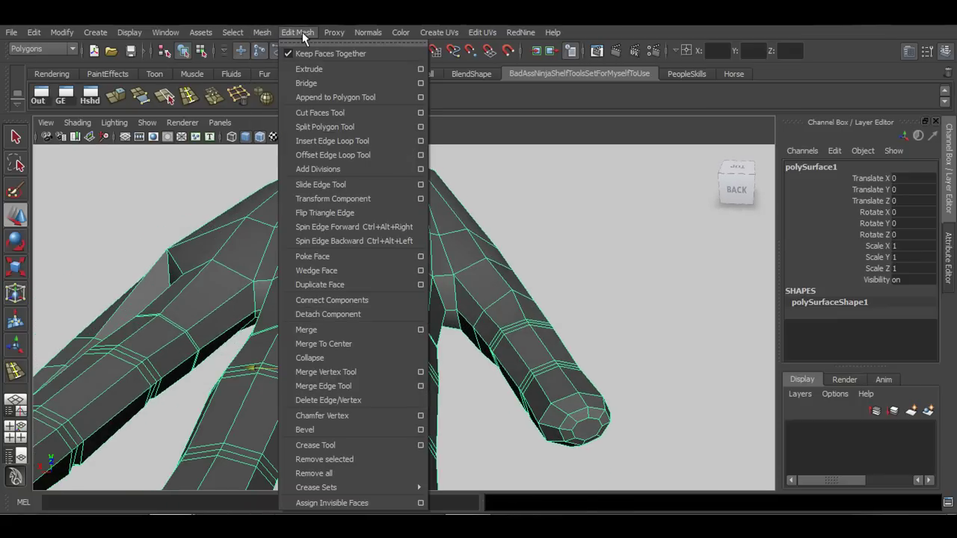
mouse_move(264, 29)
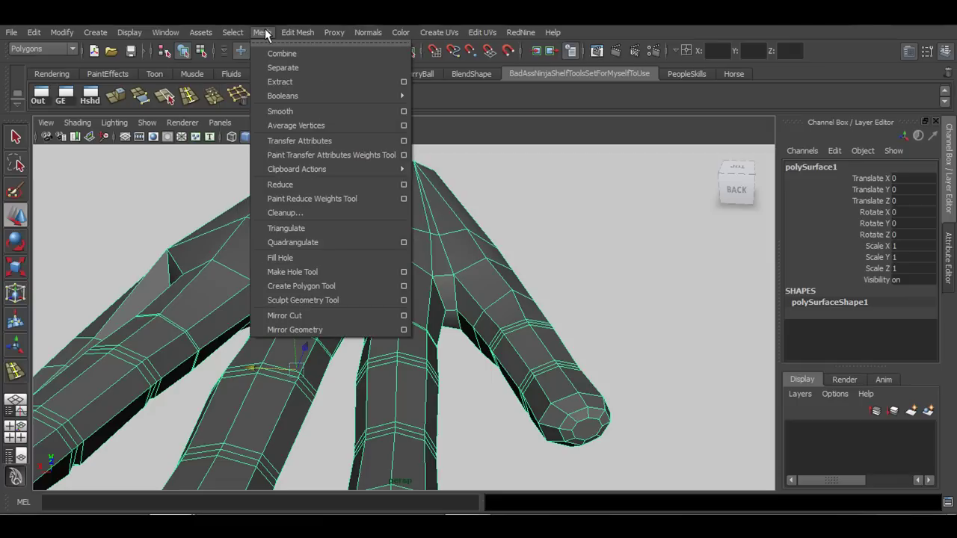
left_click(283, 111)
- Hide the wireframe overlay on the shaded hand and examine the smoothed fingers and finger gaps
left_click_drag(299, 316, 406, 214, "alt")
left_click(583, 341)
left_click_drag(583, 342, 429, 377, "alt")
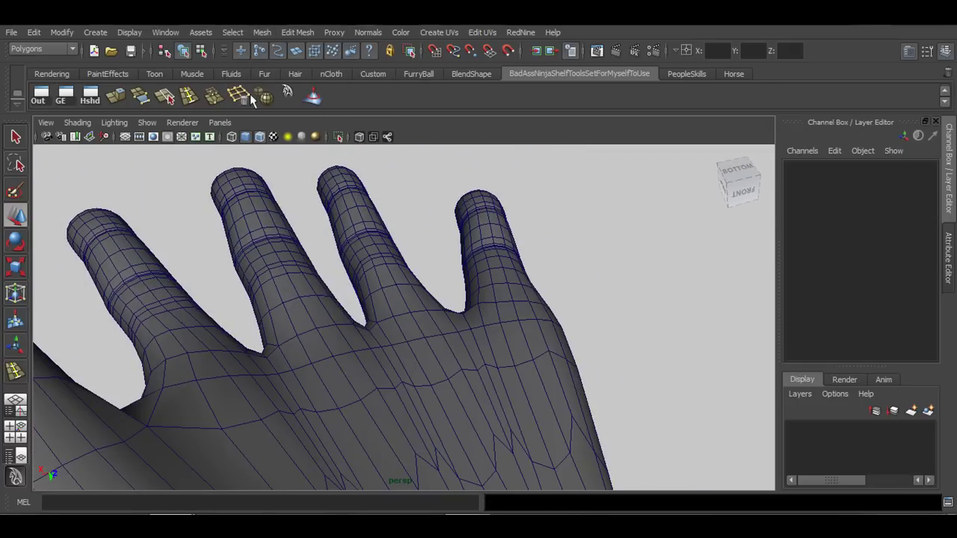
left_click(262, 136)
mouse_move(297, 216)
left_mouse_down("alt")
mouse_move(427, 335)
mouse_move(675, 291)
mouse_move(379, 317)
mouse_move(321, 342)
mouse_move(324, 348)
left_mouse_up("alt")
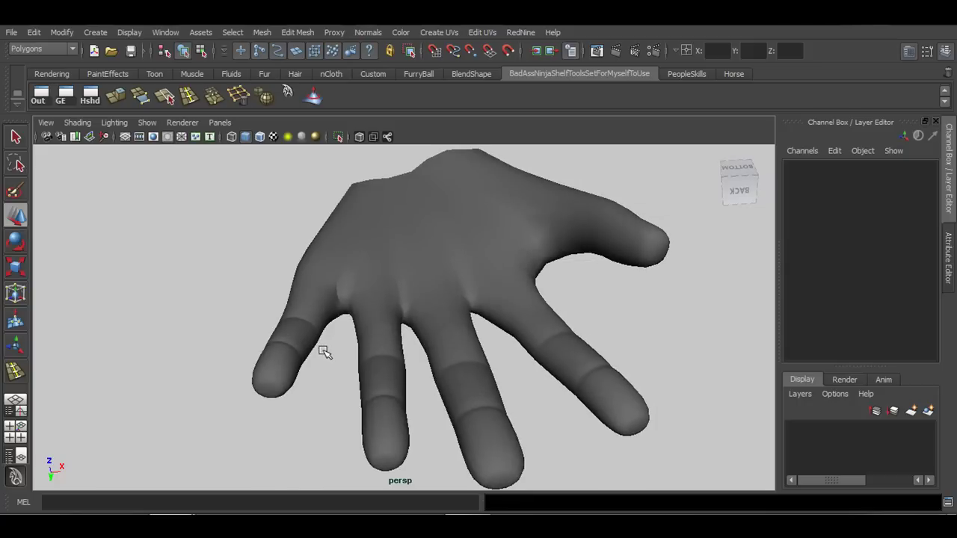
- Set the smooth operation's Divisions to 2 and inspect the denser hand mesh
left_click(359, 327)
left_click(860, 326)
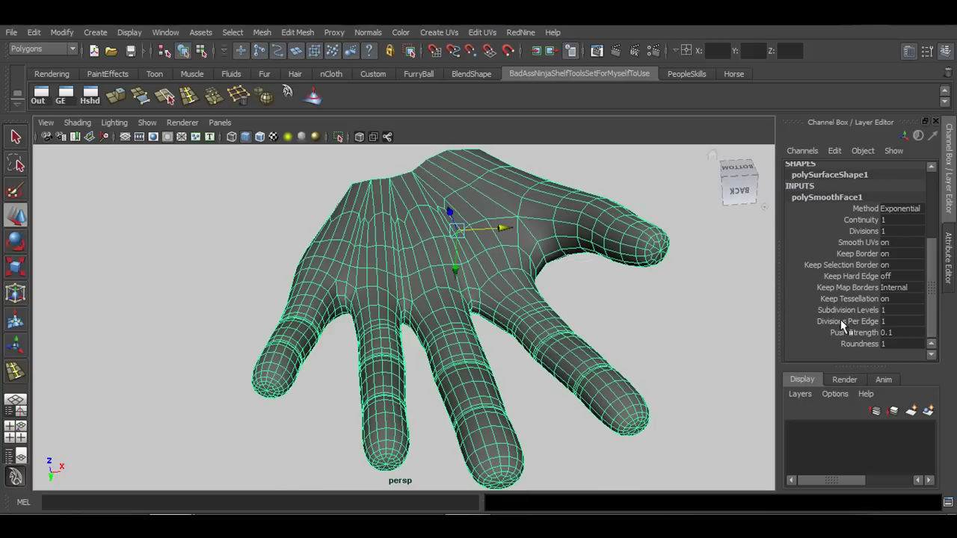
left_click(890, 231)
type("2")
key("Return")
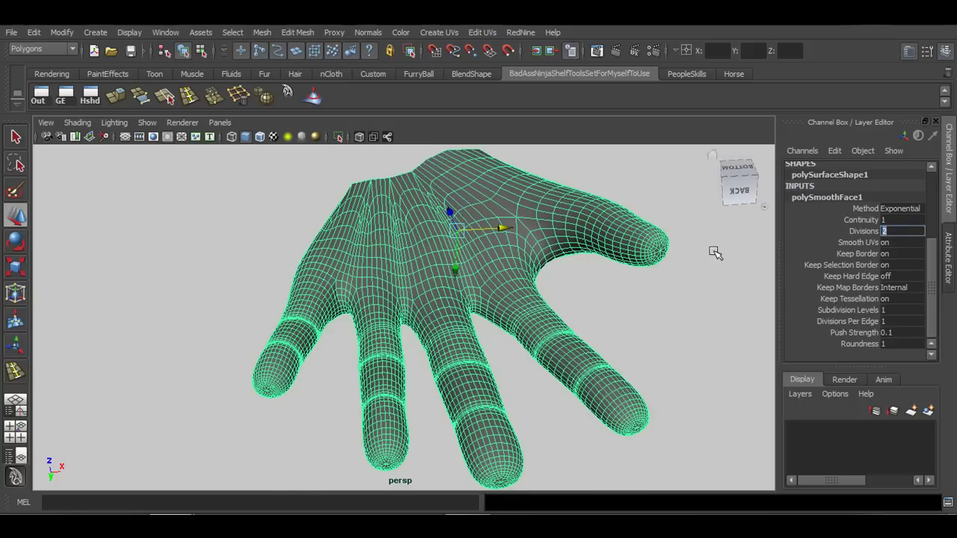
left_click(675, 280)
left_click_drag(463, 326, 422, 376, "alt")
- Set the smooth operation's Divisions to 0 on the hand mesh
left_click(493, 323)
left_click(801, 326)
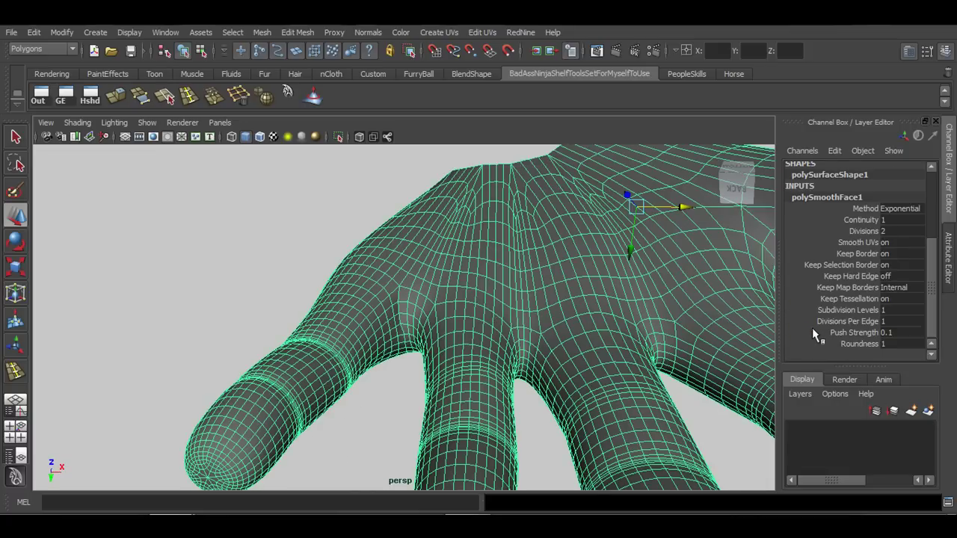
left_click(895, 233)
type("0")
key("Return")
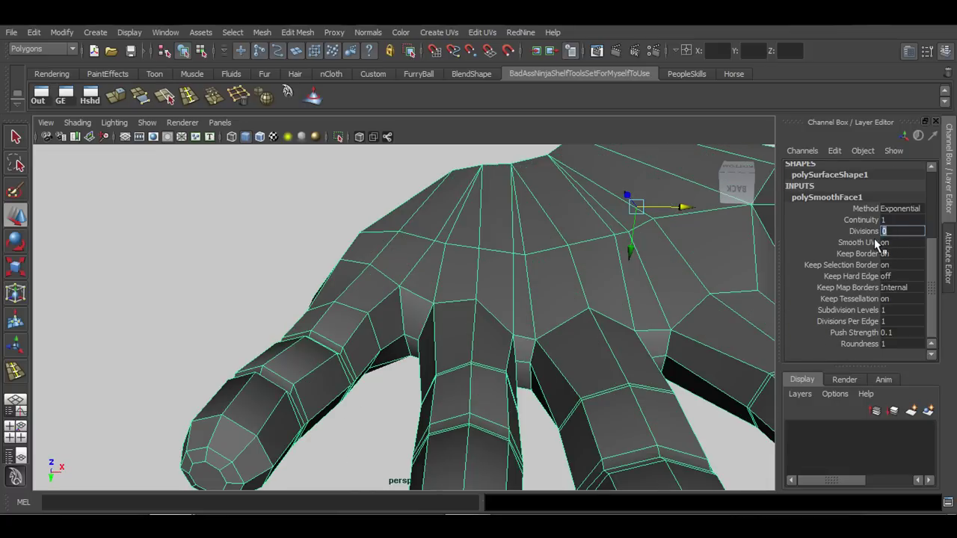
left_click_drag(312, 279, 380, 273, "alt")
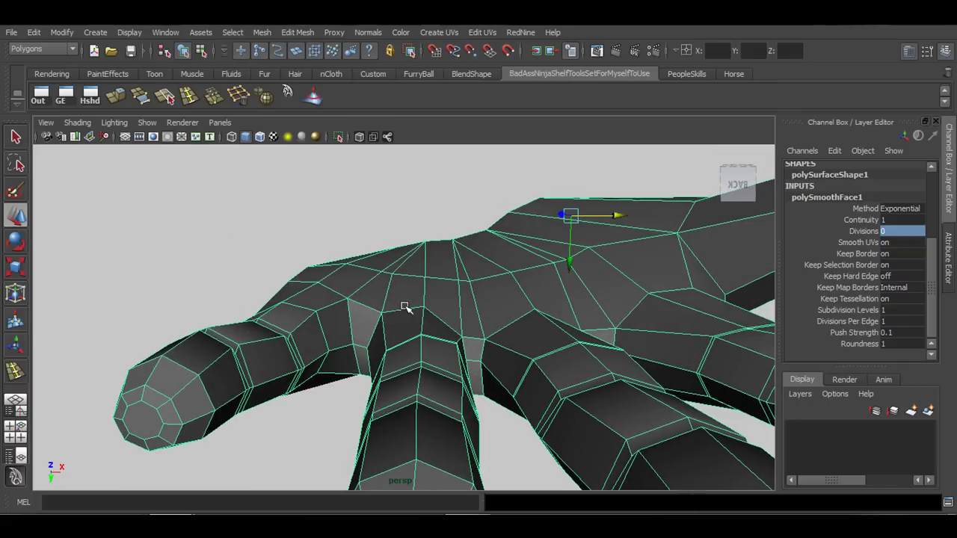
- Move the vertex on the side of the little finger's base slightly upward, towards the middle of the finger
right_click_drag(383, 266, 333, 267)
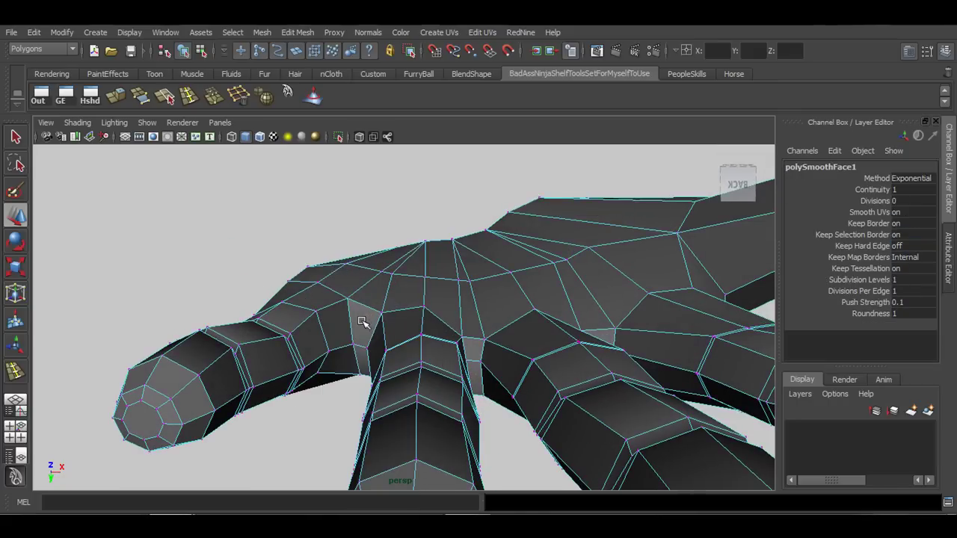
scroll(362, 321, "up", 4)
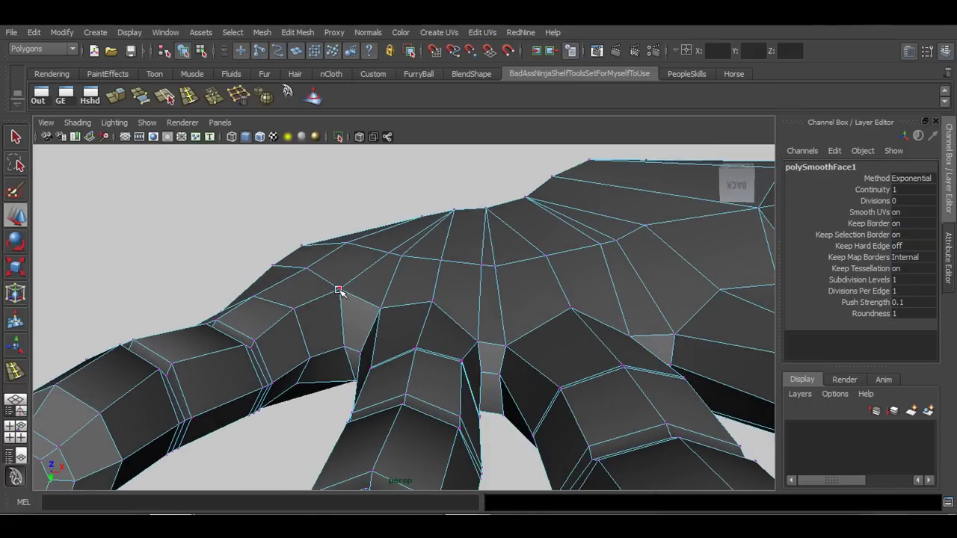
left_click(339, 290)
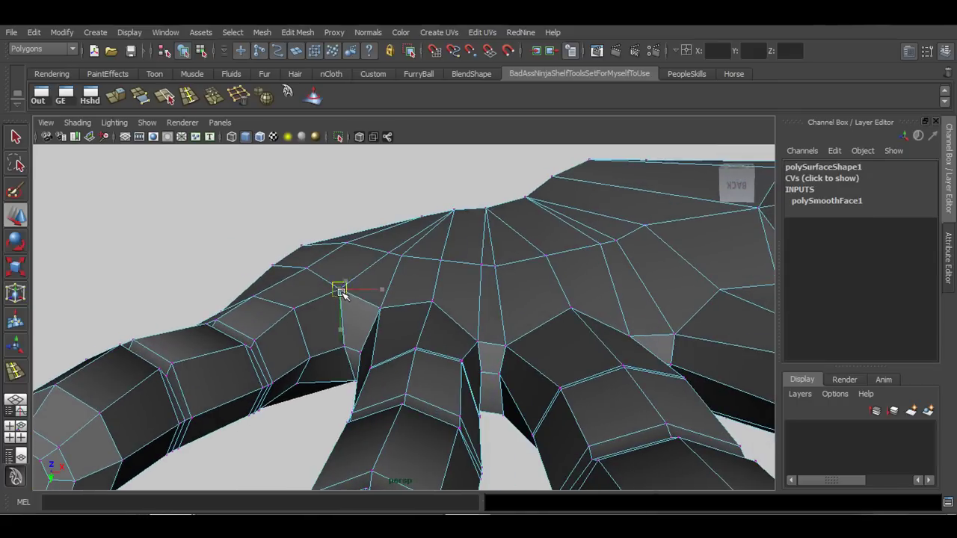
left_click(295, 309)
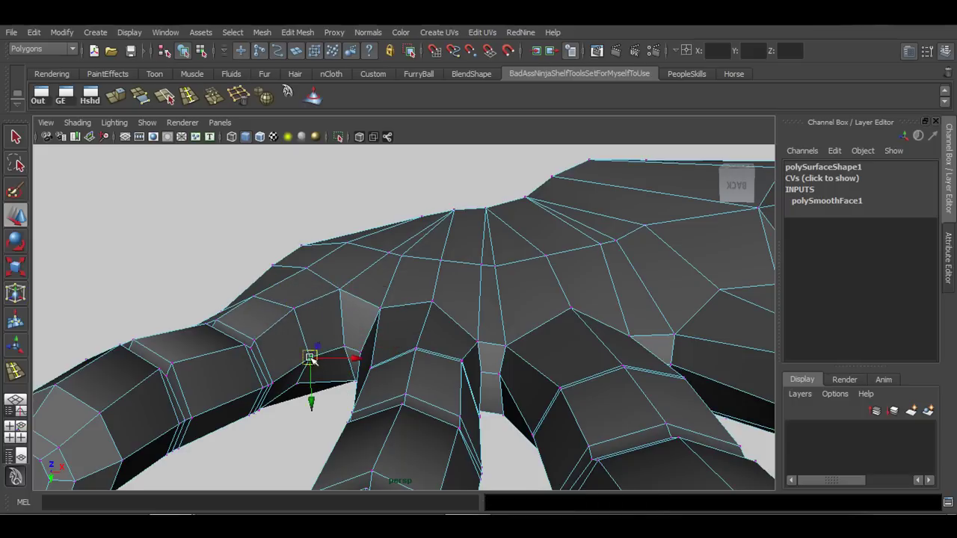
left_click_drag(311, 357, 314, 337)
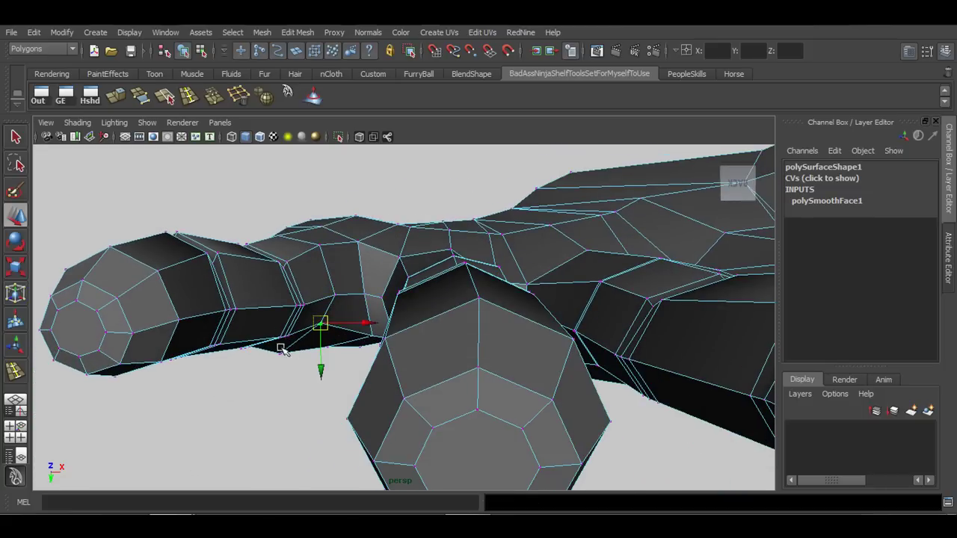
left_click_drag(337, 329, 394, 331, "alt")
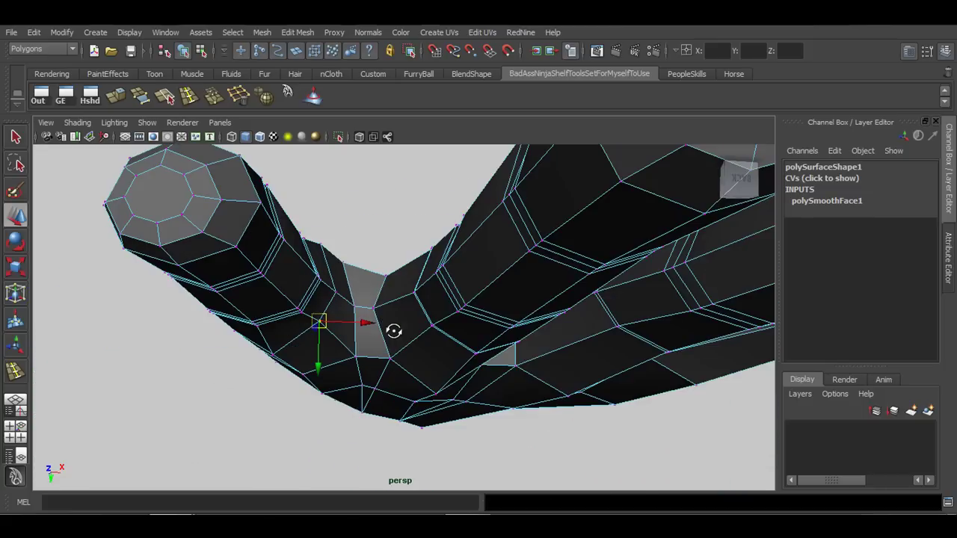
- Try to shift the two vertices at the edge of the gap between the little and ring fingers
left_click_drag(355, 359, 341, 337)
key("ctrl+z")
key("q")
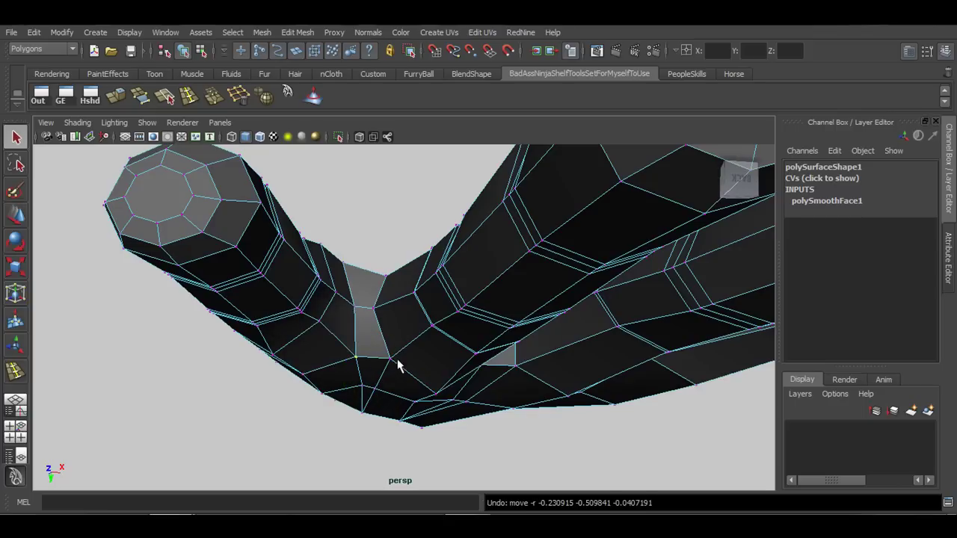
key("w")
left_click_drag(393, 364, 391, 340)
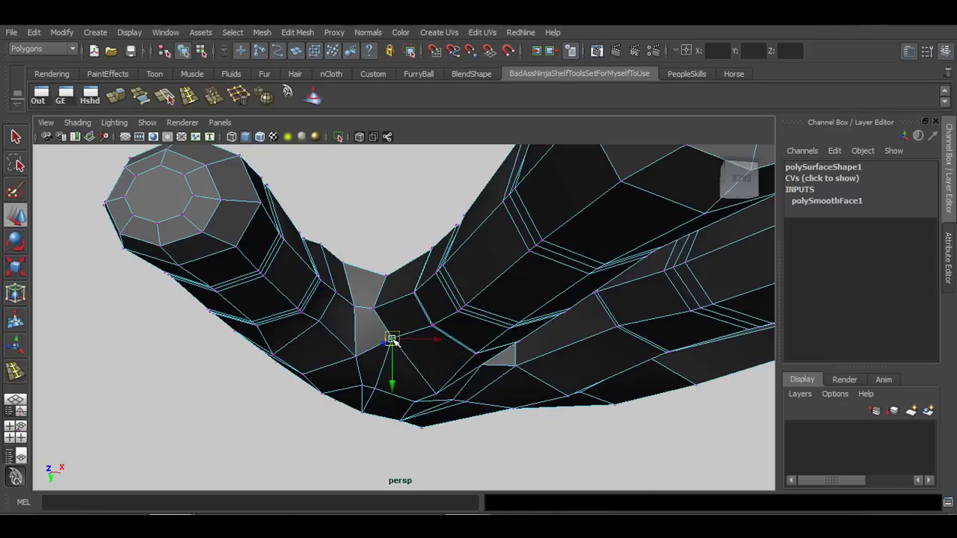
key("ctrl+z")
- Try to adjust the hand vertex just behind the little finger's base, and undo the change
left_click_drag(360, 405, 249, 395, "alt")
key("q")
key("w")
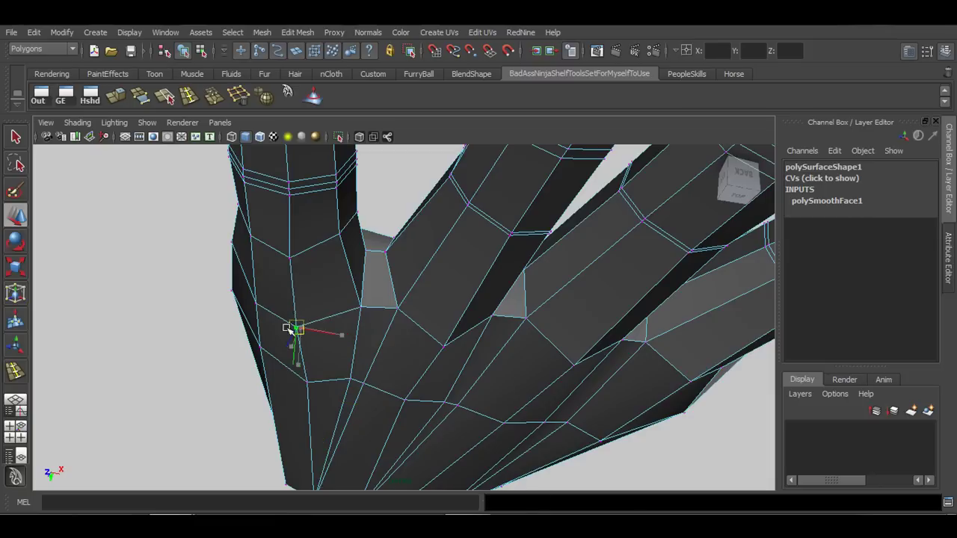
mouse_move(258, 310)
left_mouse_down("alt")
mouse_move(265, 283)
mouse_move(252, 293)
left_mouse_up("alt")
key("ctrl+z")
right_click_drag(484, 306, 223, 269, "alt")
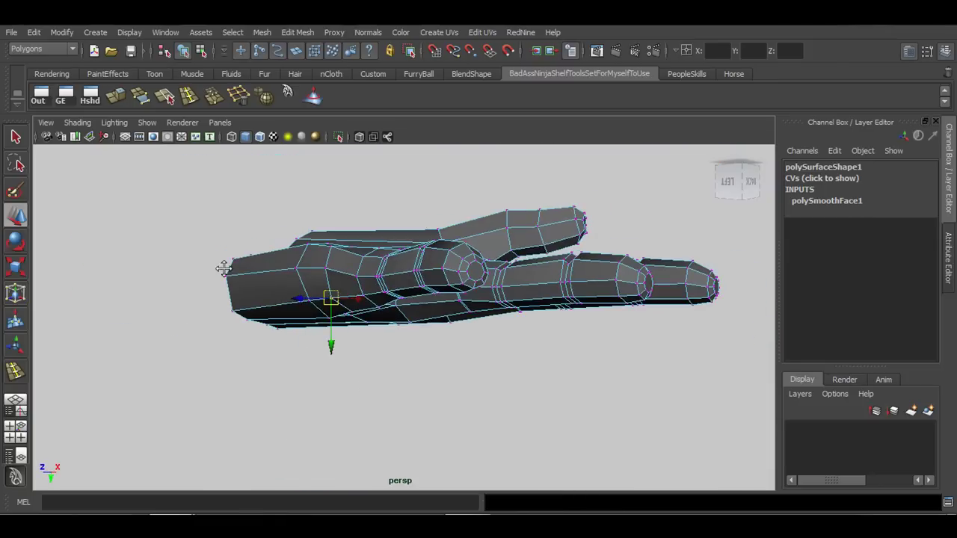
- Return to object mode and examine the unsmoothed hand's overall shape from its little-finger and thumb sides
left_click_drag(223, 269, 312, 387, "alt")
right_click_drag(348, 268, 416, 248)
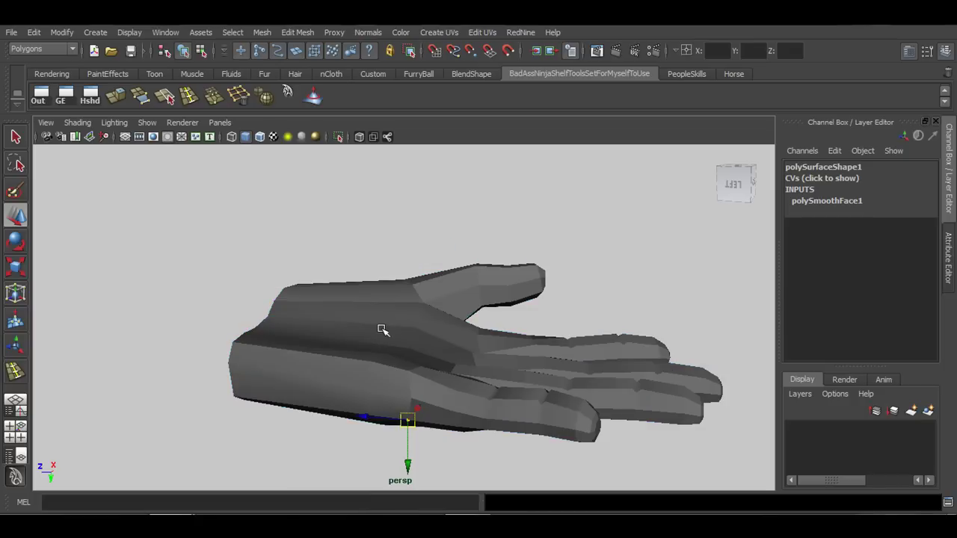
left_click_drag(390, 329, 338, 379, "alt")
left_click_drag(456, 322, 465, 416, "alt")
right_click_drag(465, 416, 456, 397, "alt")
middle_click_drag(452, 397, 342, 396, "alt")
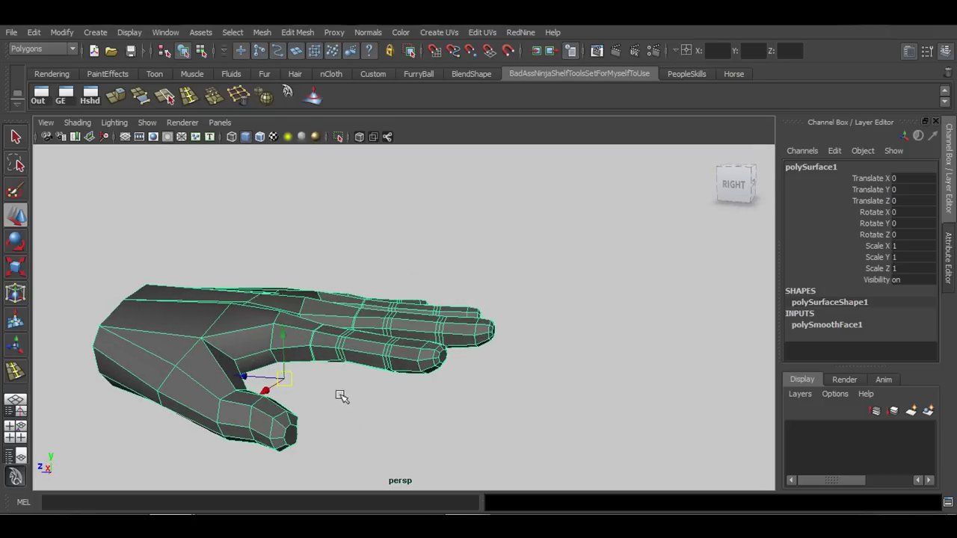
- Try to scale and shift the vertices of the four fingers vertically from the side, and undo the changes
left_click_drag(342, 395, 395, 391, "alt")
right_click_drag(396, 391, 442, 377, "alt")
left_click_drag(442, 377, 343, 350, "alt")
left_click_drag(434, 327, 424, 362, "alt")
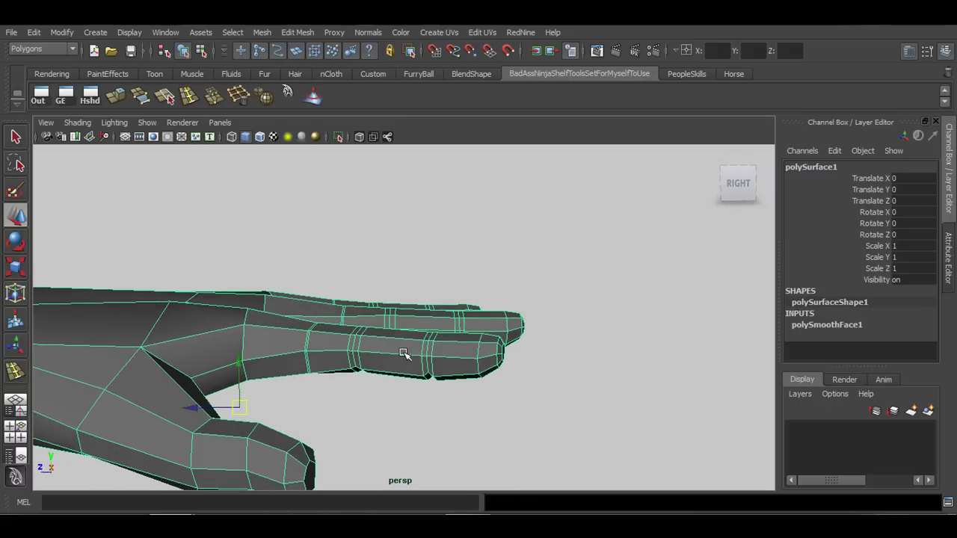
right_click_drag(401, 266, 348, 266)
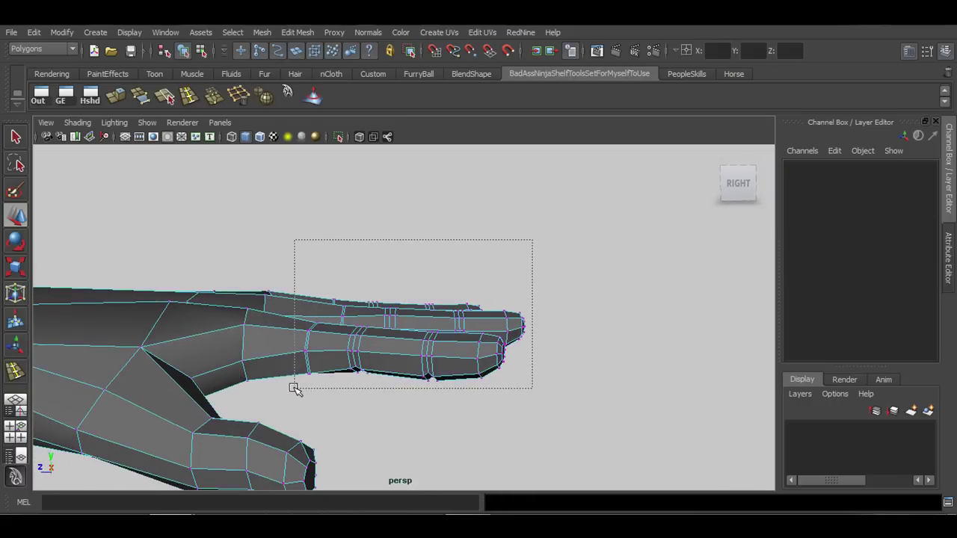
left_click_drag(294, 387, 295, 389)
key("r")
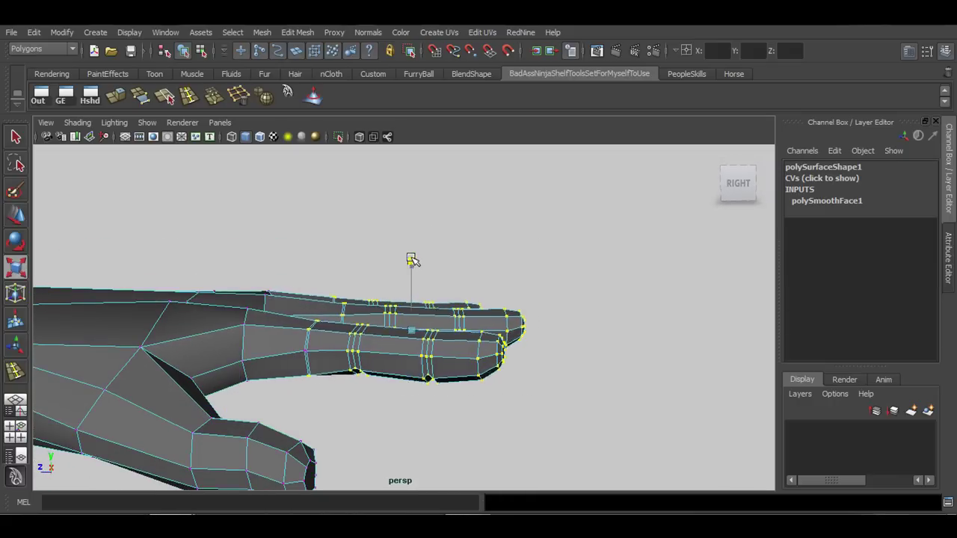
left_click_drag(413, 258, 411, 299, "alt")
key("w")
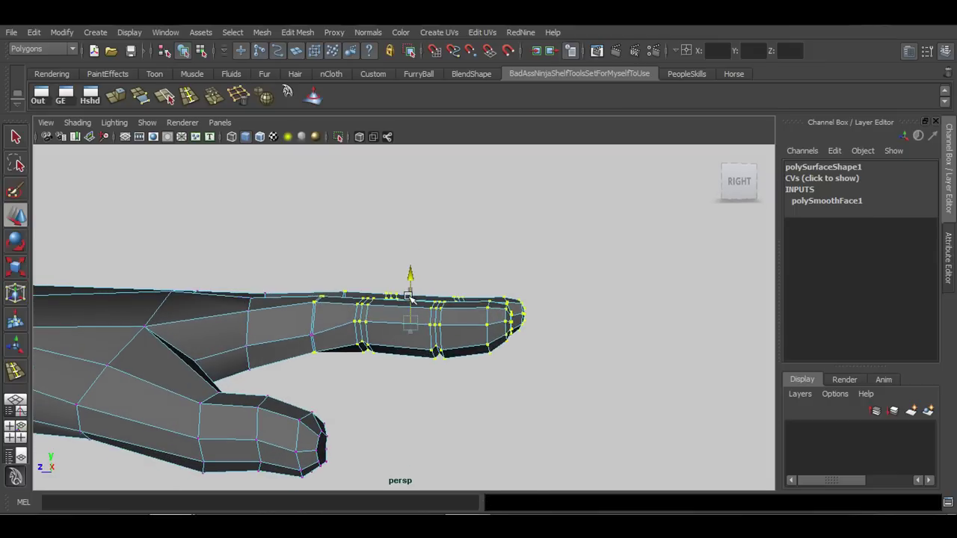
key("ctrl+z")
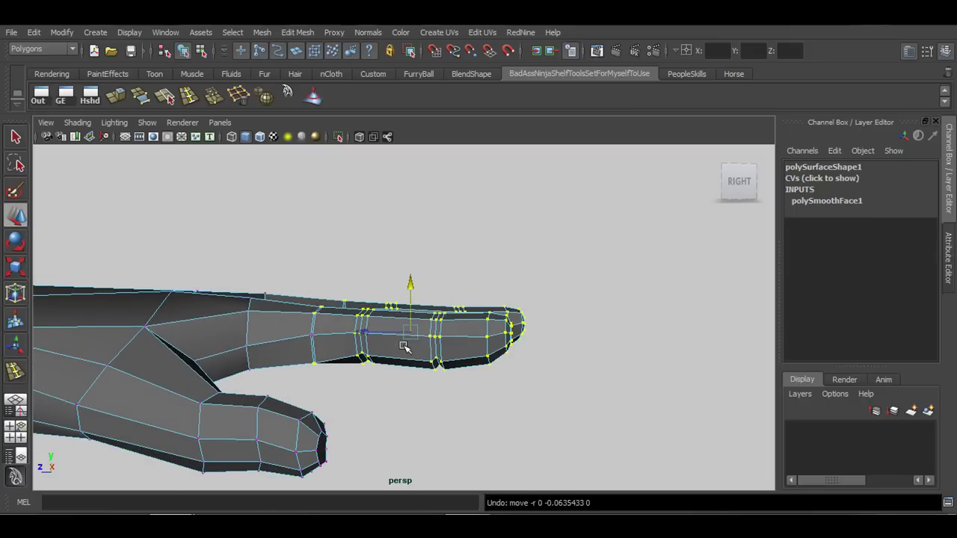
key("ctrl+z")
- Scale the vertices of the four fingers slightly along the vertical axis, and return to object mode
left_click_drag(583, 225, 304, 370)
key("r")
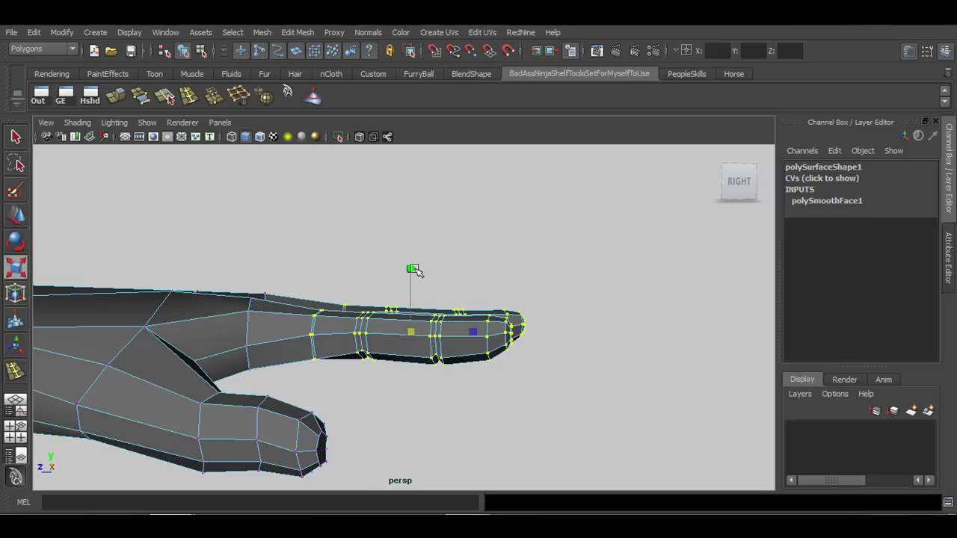
left_click_drag(413, 266, 414, 262)
mouse_move(429, 336)
left_mouse_down("alt")
mouse_move(320, 353)
mouse_move(424, 349)
left_mouse_up("alt")
right_click_drag(304, 266, 352, 250)
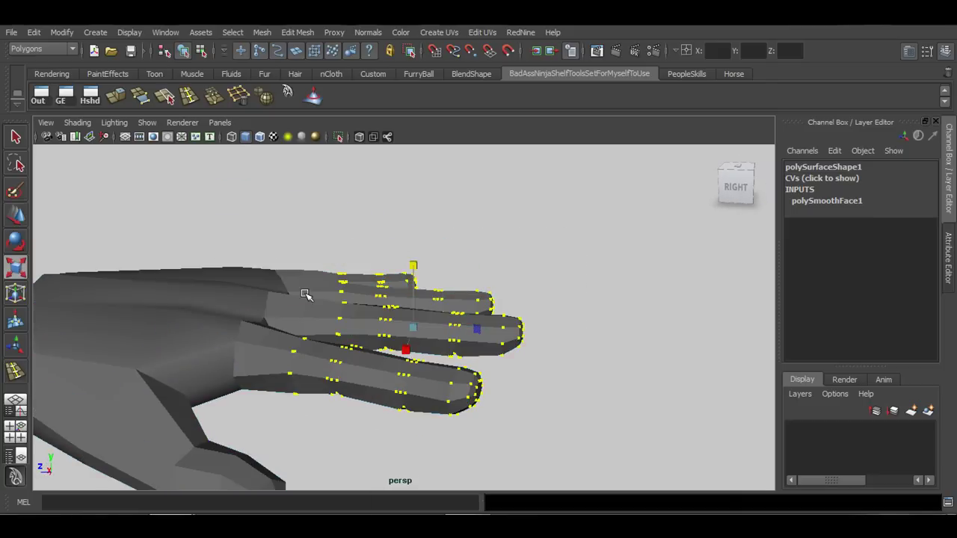
left_click_drag(351, 251, 335, 338, "alt")
- Save the scene and rename the hand mesh to Hand
left_click(11, 33)
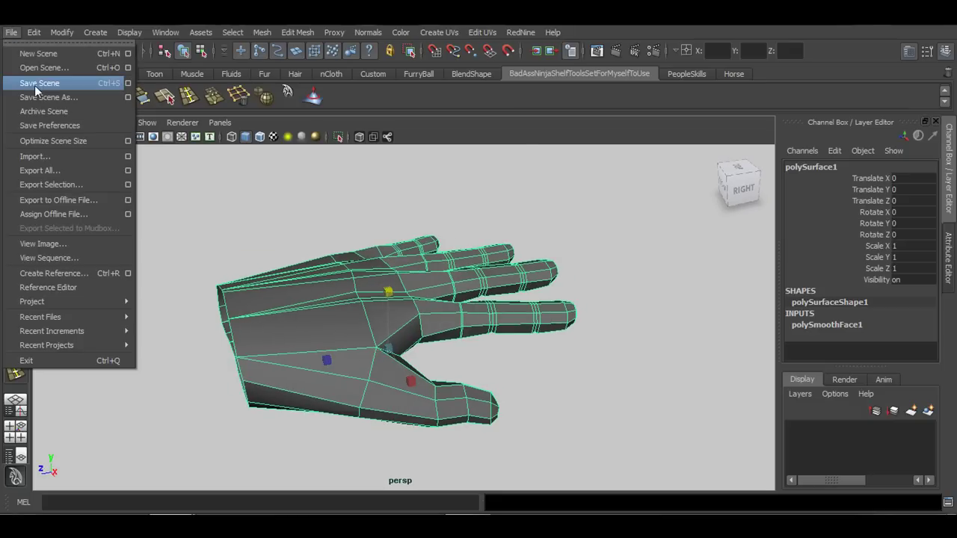
left_click(401, 32)
left_click(11, 32)
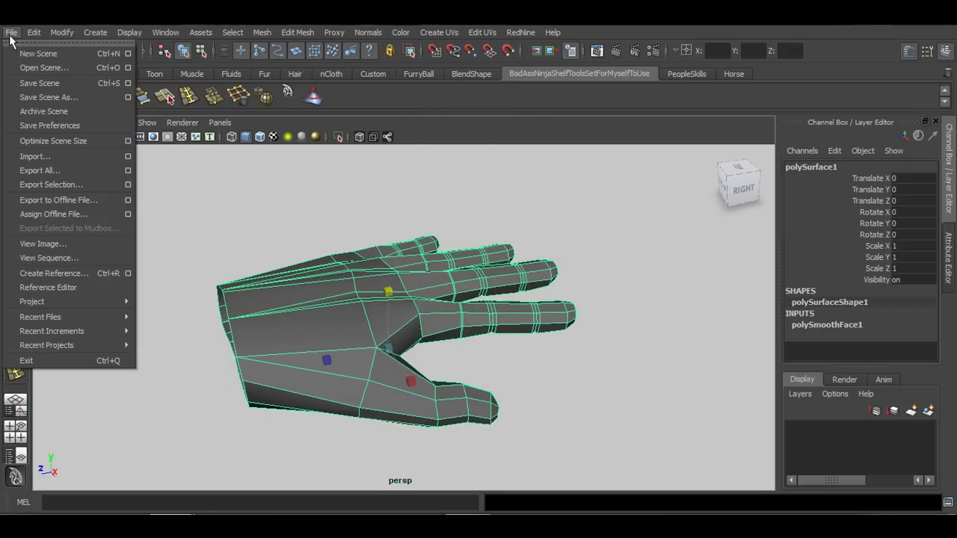
left_click(29, 83)
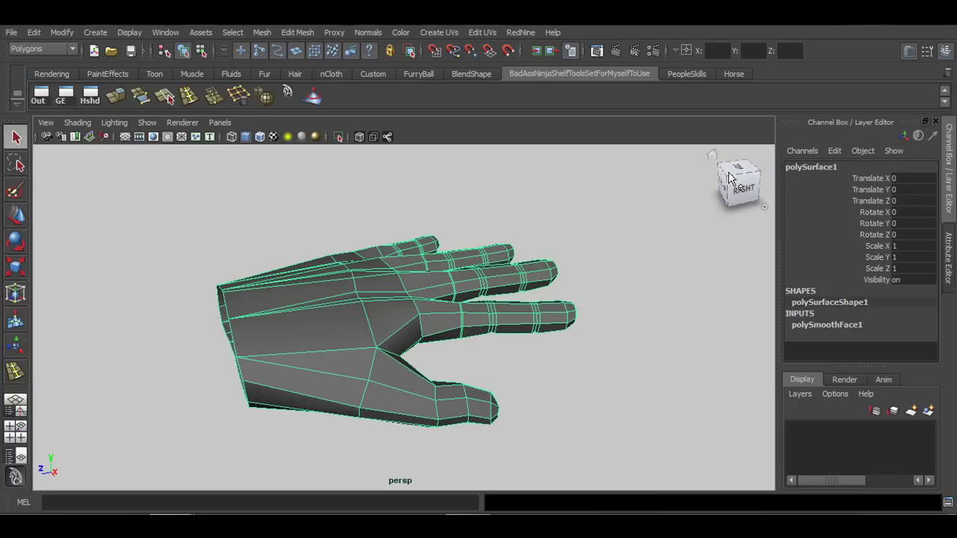
double_click(809, 167)
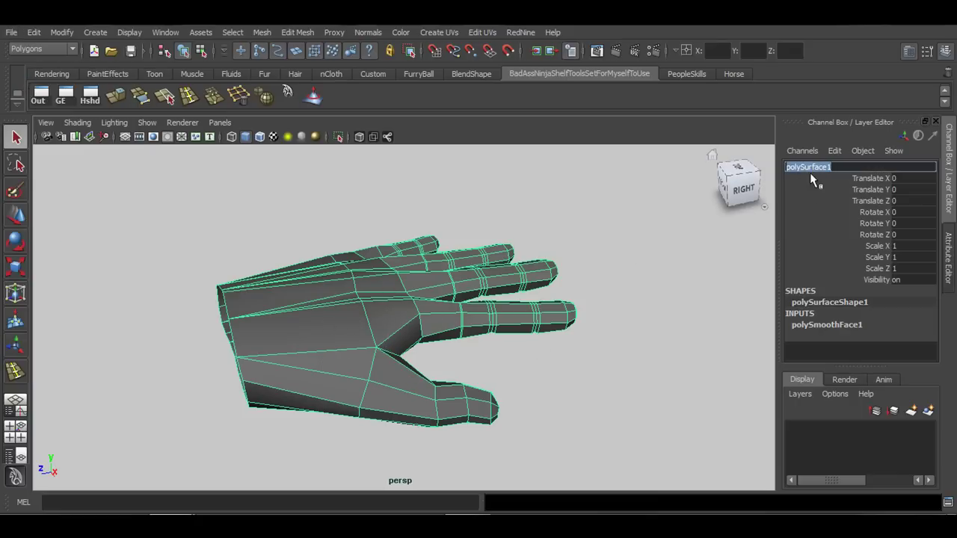
key("Return")
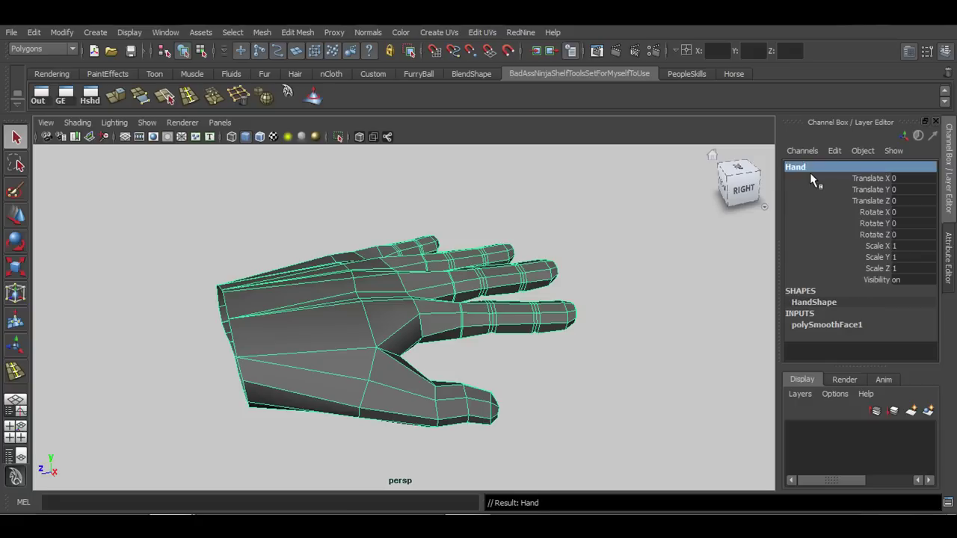
- Examine the hand's back and thumb side in smooth preview, and restore the unsmoothed display with the mesh selected
left_click_drag(551, 267, 420, 327, "alt")
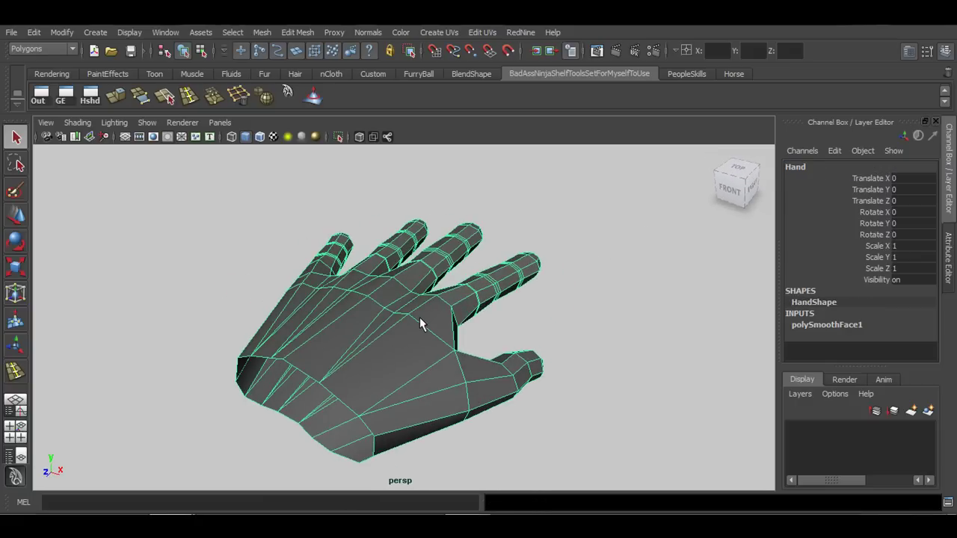
key("3")
left_click(562, 332)
left_click_drag(548, 346, 577, 370, "alt")
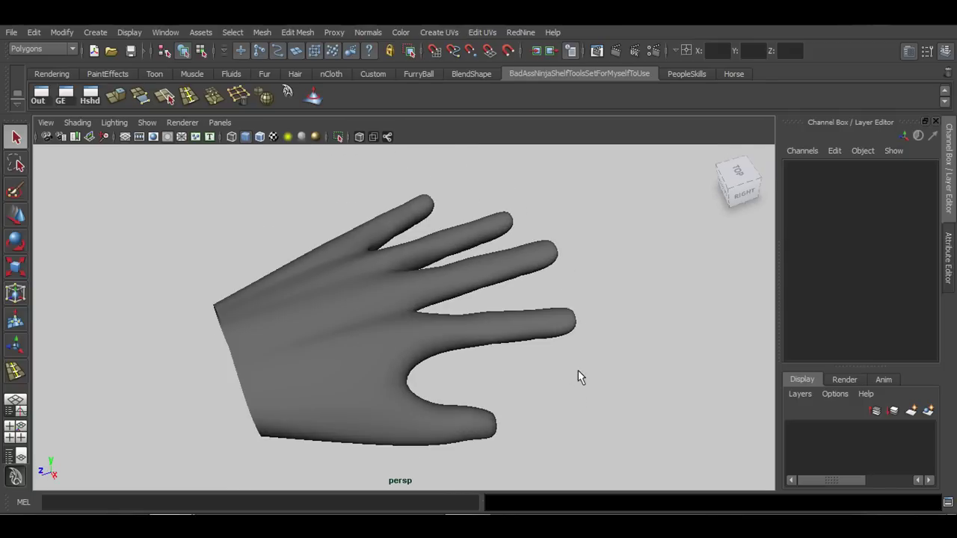
key("ctrl+z")
key("ctrl+z")
key("ctrl+z")
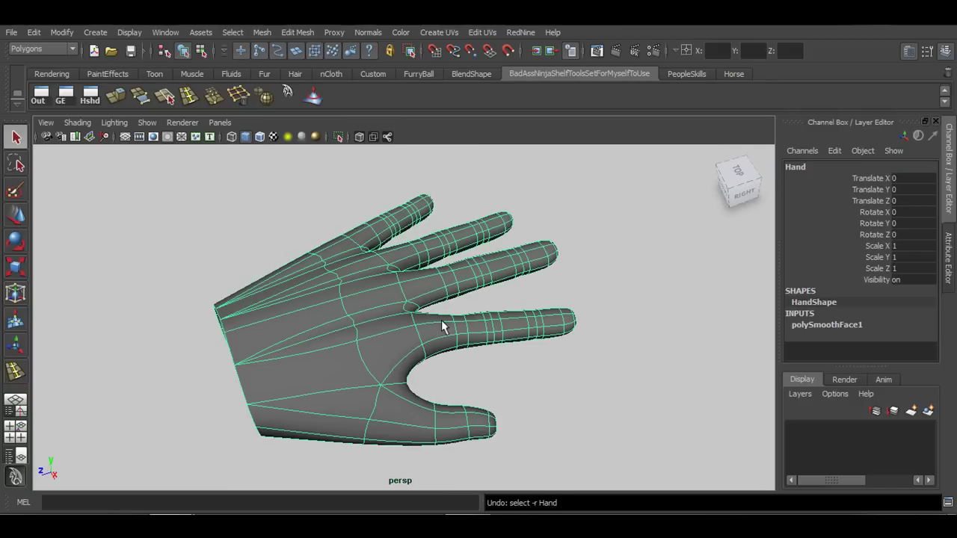
key("1")
- Try to extrude the four faces on top of the middle finger's tip and scale them inward to about 0.87
scroll(481, 358, "up", 6)
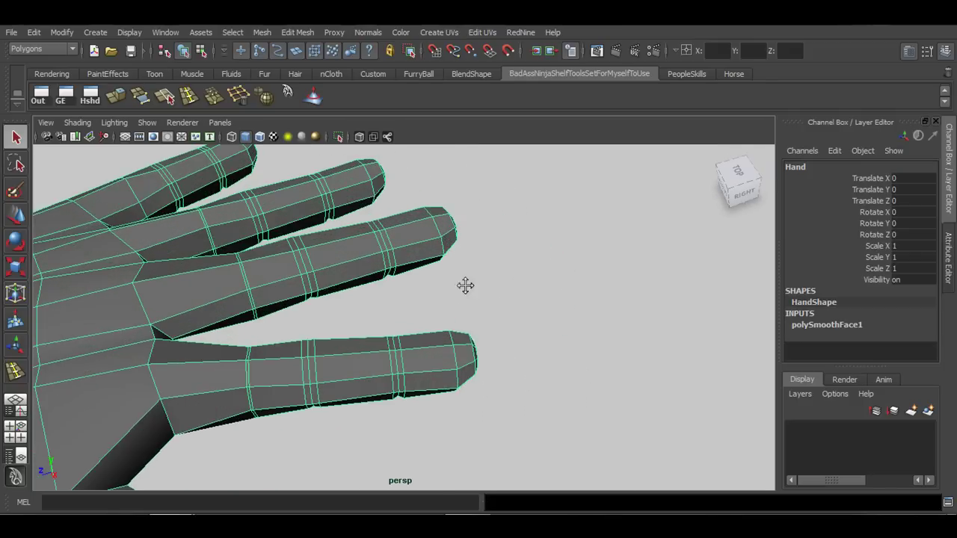
left_click_drag(466, 285, 431, 334, "alt")
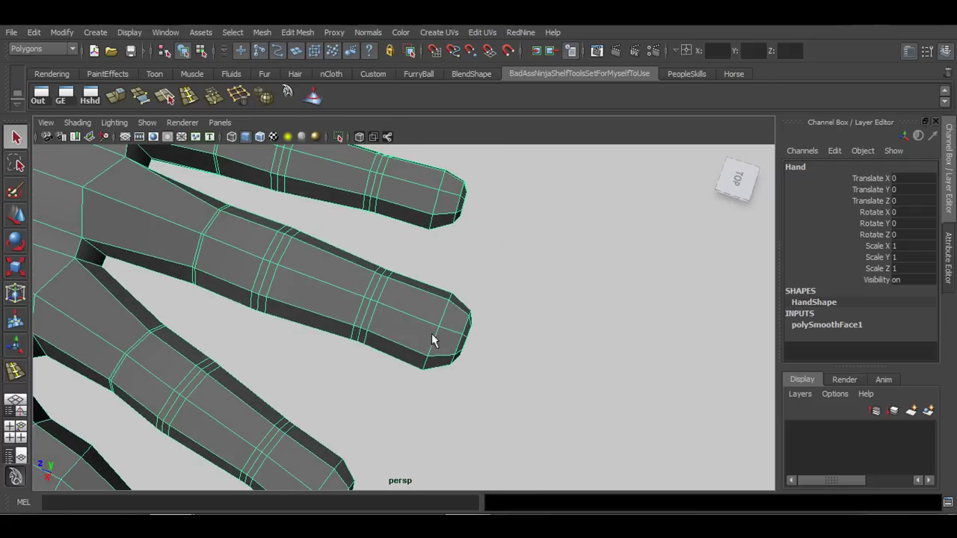
right_click_drag(427, 266, 420, 300)
left_click(413, 303)
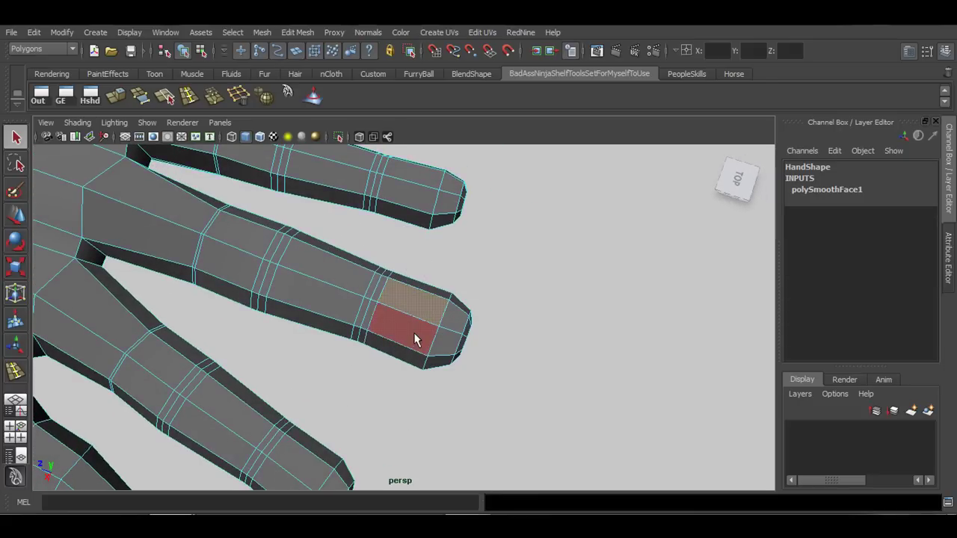
left_click(439, 349, "shift")
left_click_drag(440, 350, 445, 395, "alt")
scroll(362, 383, "up", 6)
scroll(445, 395, "down", 4)
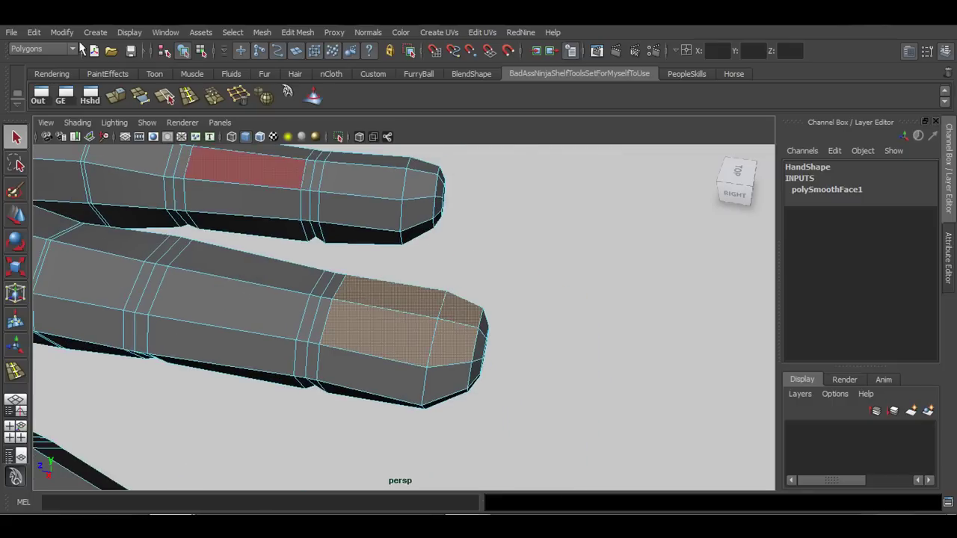
left_click(119, 102)
key("r")
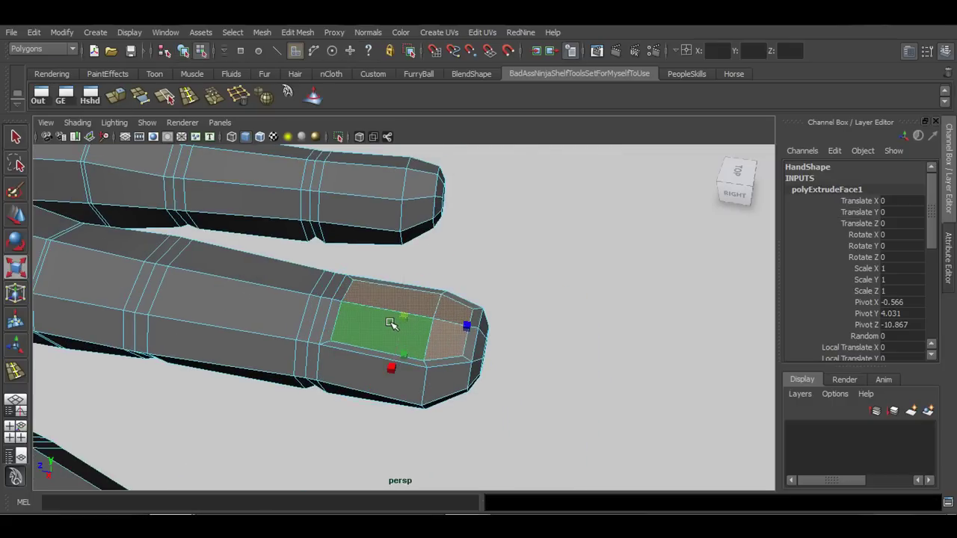
left_click_drag(390, 323, 448, 331, "alt")
- Try to extrude the nail faces again and raise them about 0.06, and undo back to the first extrusion
key("g")
key("w")
left_click_drag(404, 293, 404, 290)
mouse_move(403, 289)
left_mouse_down("alt")
mouse_move(412, 301)
mouse_move(391, 296)
left_mouse_up("alt")
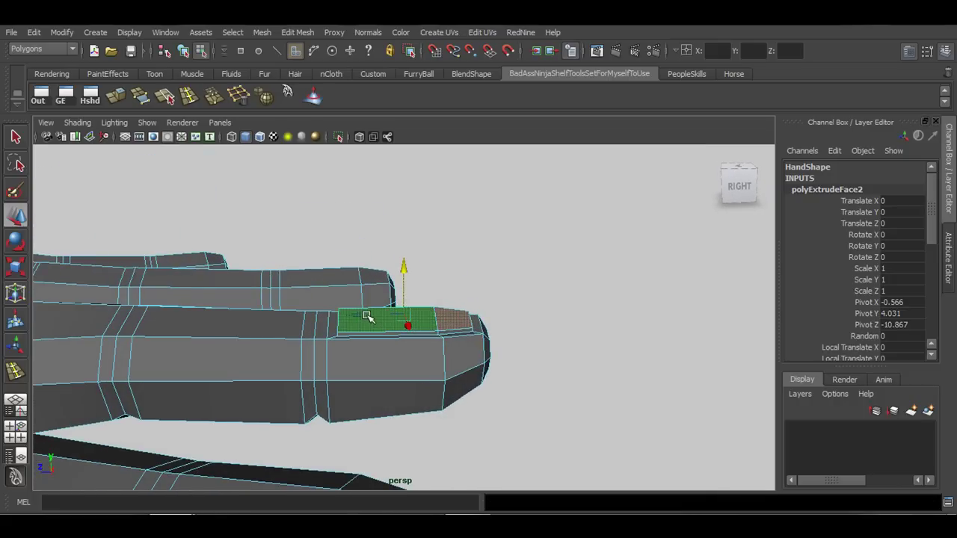
left_click_drag(389, 316, 390, 340, "alt")
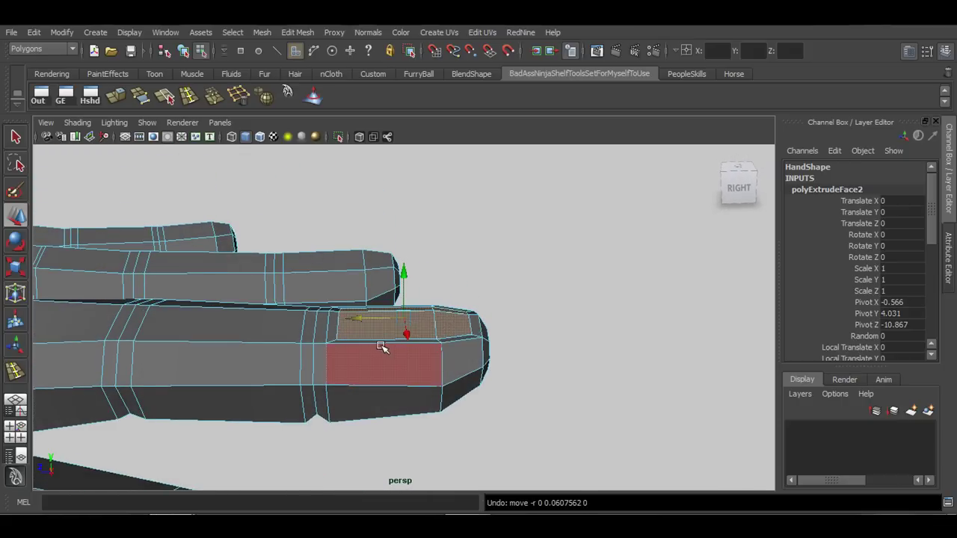
key("ctrl+z")
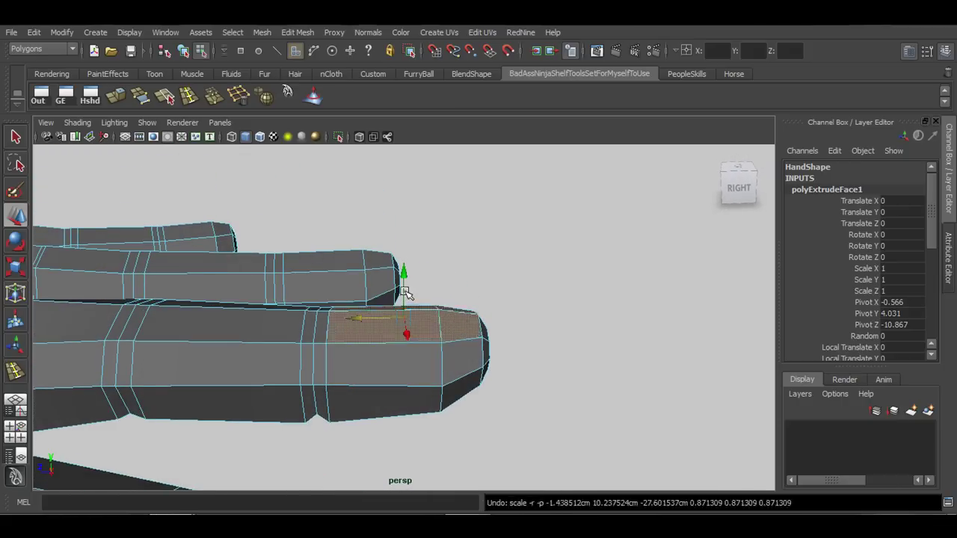
- Try to scale the first nail extrusion slightly inward and sink it into the middle fingertip
key("r")
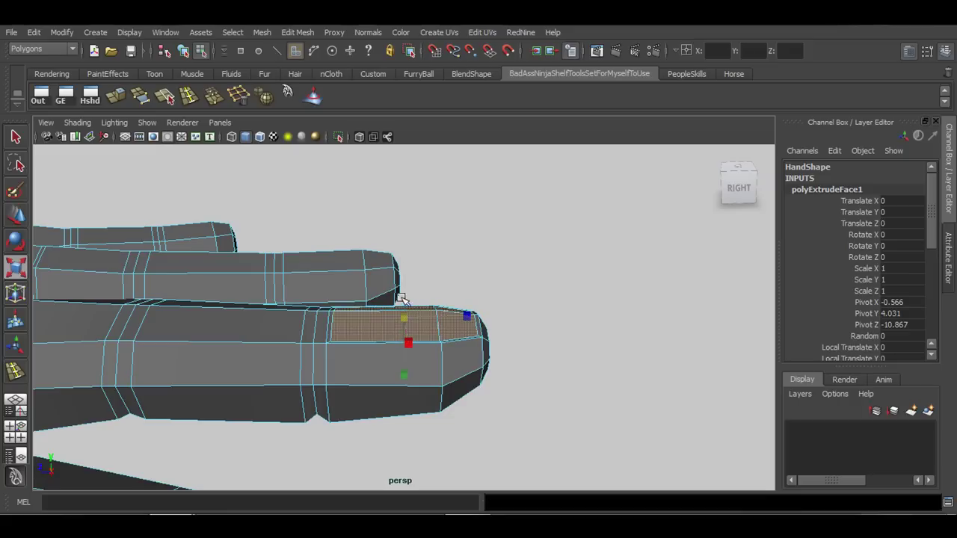
key("w")
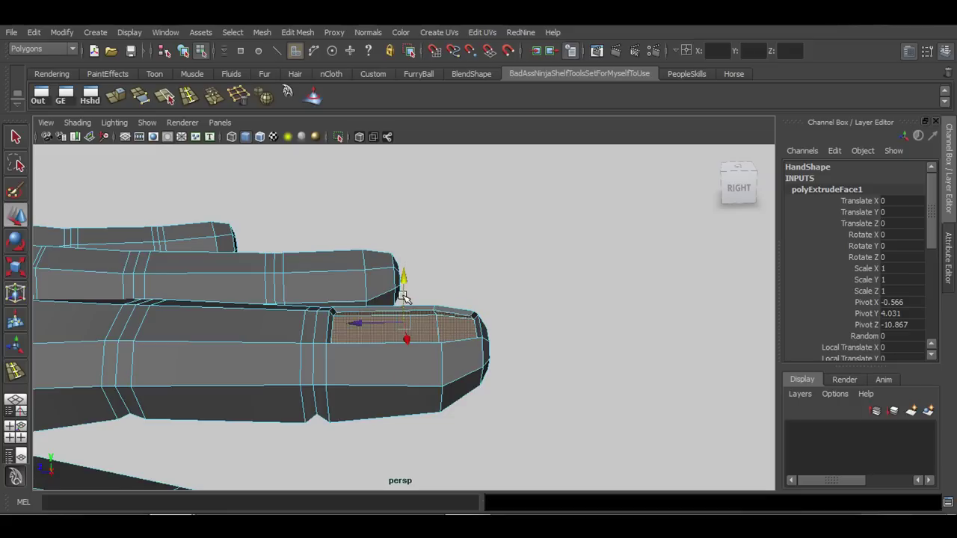
left_click_drag(402, 296, 358, 316, "alt")
- Try to extrude the sunken nail faces again, scale them to about 0.96 and raise them above the fingertip, returning to object mode
key("ctrl+e")
key("r")
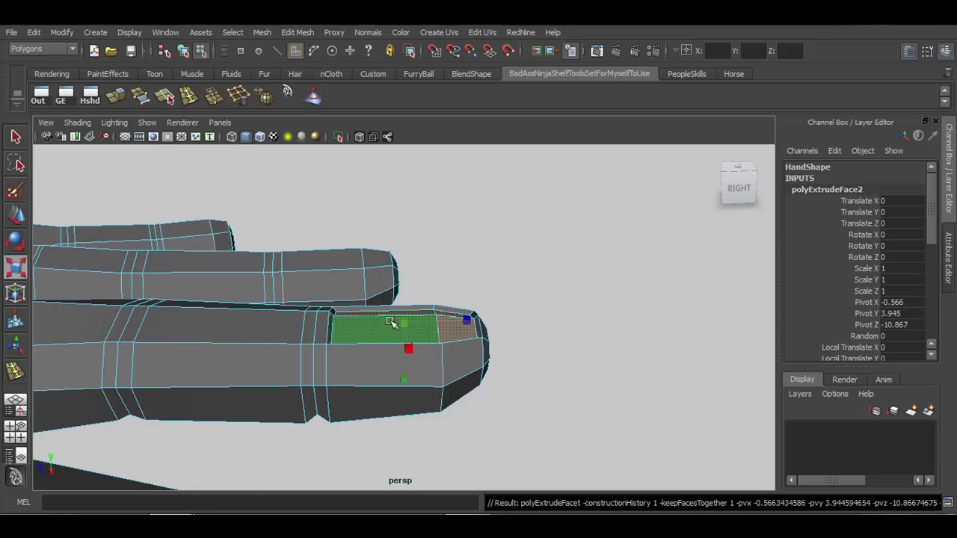
key("w")
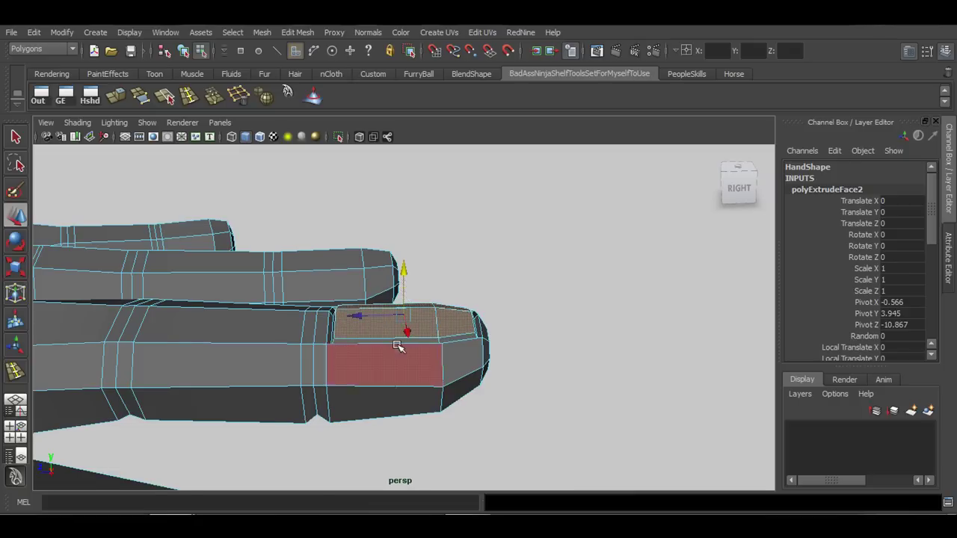
left_click_drag(398, 346, 380, 314, "alt")
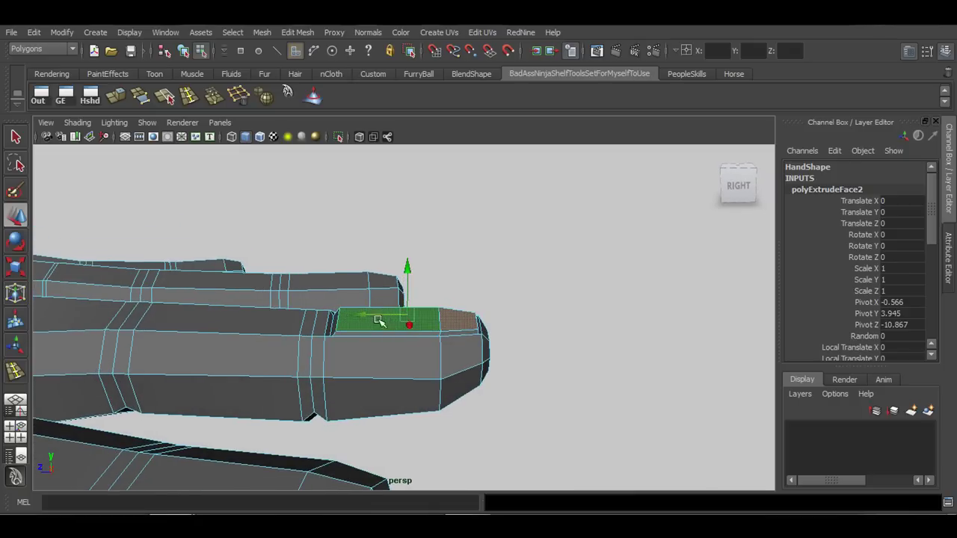
right_click_drag(379, 319, 441, 250)
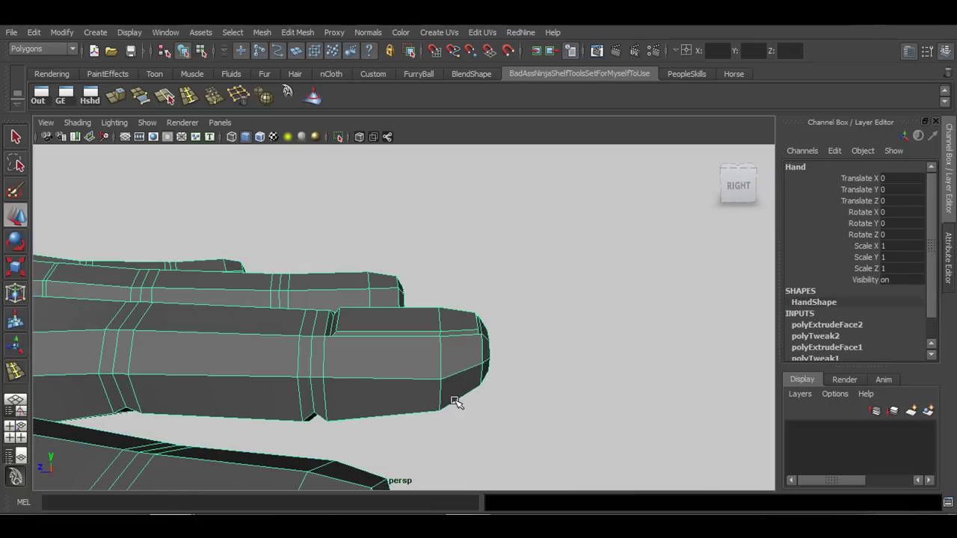
- Examine the middle finger's nail in smooth preview from above, and restore the unsmoothed display
key("3")
left_click_drag(474, 406, 404, 367, "alt")
left_click(533, 410)
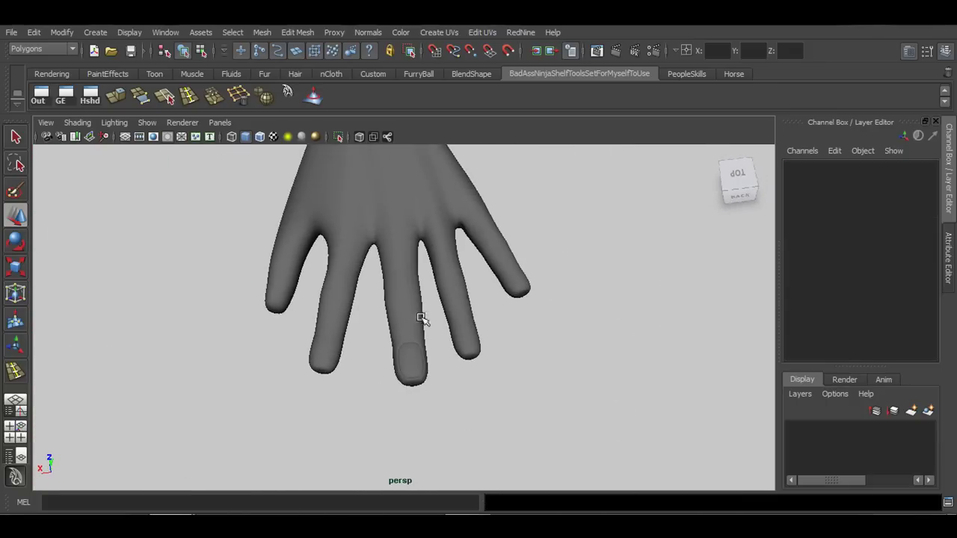
left_click_drag(432, 405, 378, 404, "alt")
left_click(421, 347)
key("1")
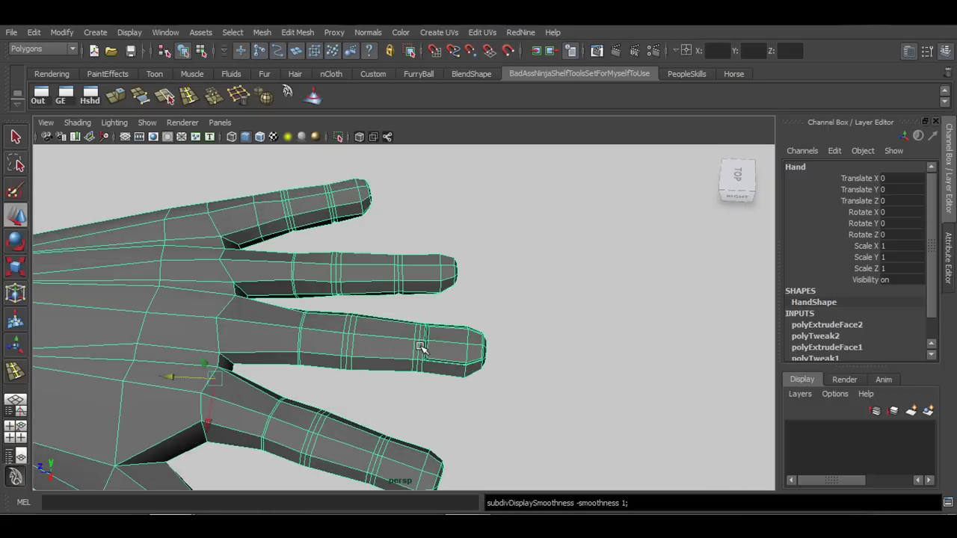
- Try to reposition the vertices along the rear edge of the middle finger's nail
right_click(423, 344)
left_click(370, 267)
scroll(331, 359, "up", 10)
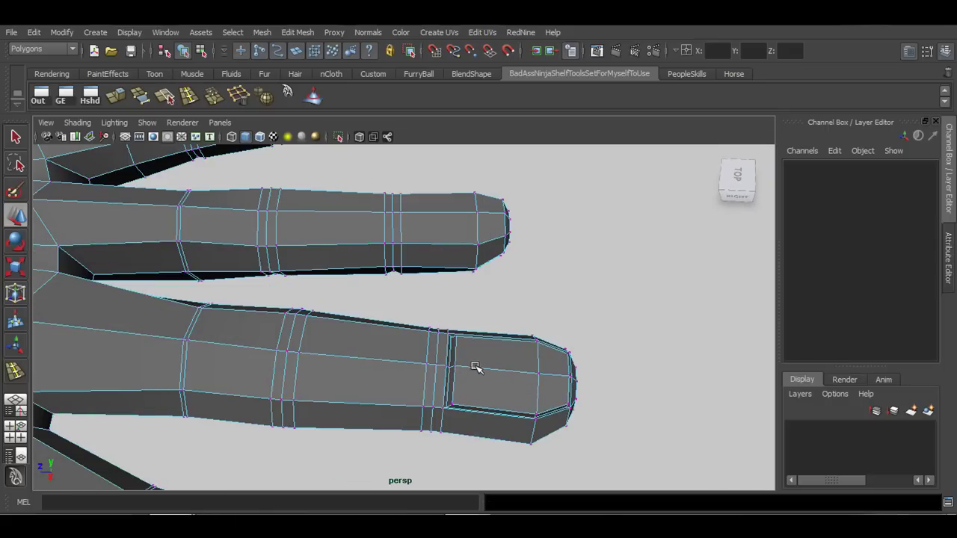
left_click_drag(253, 394, 321, 326, "alt")
scroll(316, 371, "up", 5)
left_click_drag(348, 253, 348, 312)
left_click_drag(346, 254, 349, 255)
left_click_drag(365, 288, 376, 346, "alt")
left_click_drag(381, 381, 332, 348)
- Undo the nail's vertex edits and both nail extrusions on the middle fingertip
key("ctrl+z")
key("ctrl+z")
key("ctrl+z")
key("ctrl+z")
key("ctrl+z")
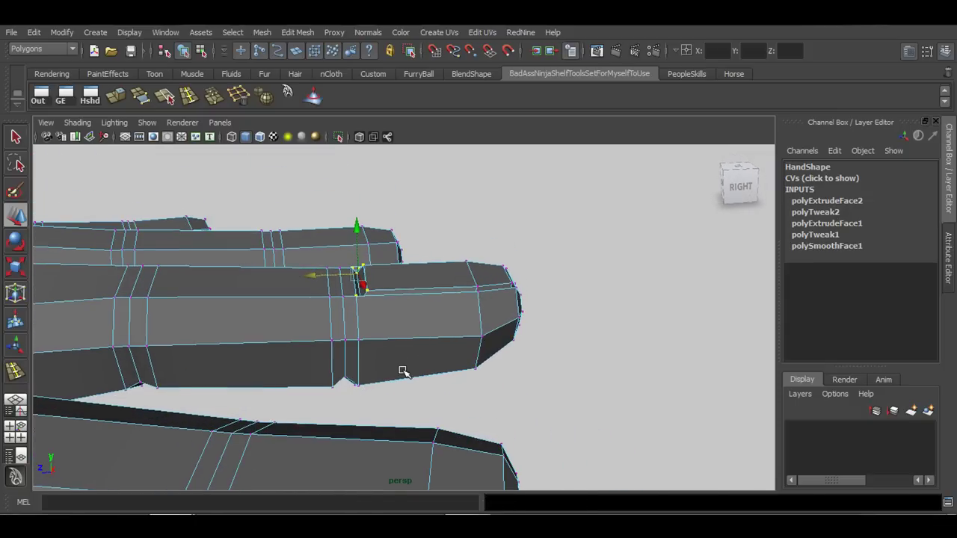
key("ctrl+z")
key("ctrl+z")
key("ctrl+z")
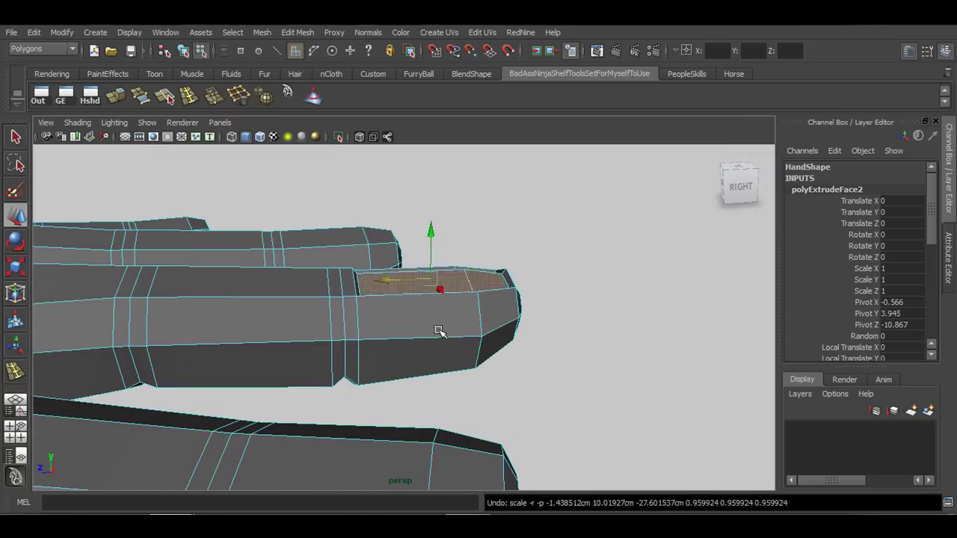
key("ctrl+z")
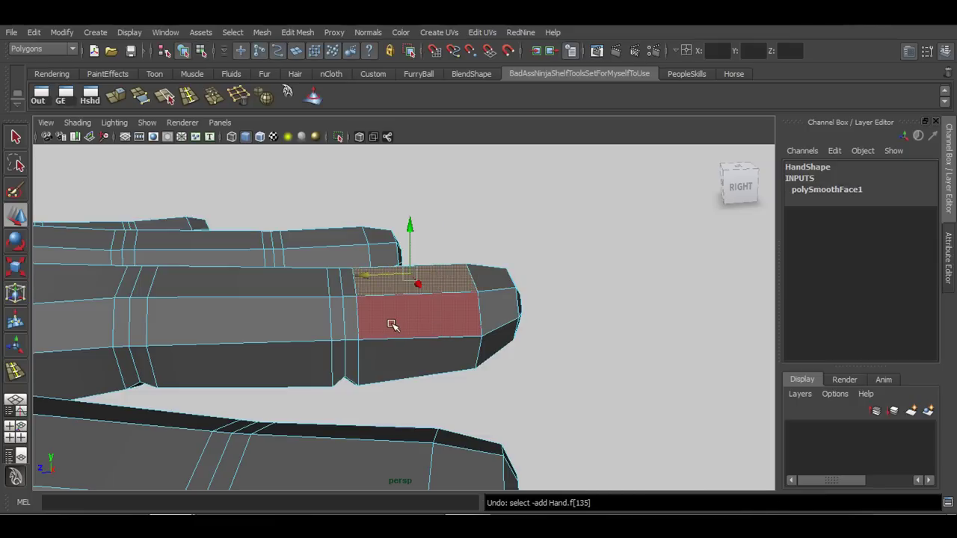
- Try to raise only the top faces of the middle fingertip above the finger
key("q")
left_click(382, 283)
key("w")
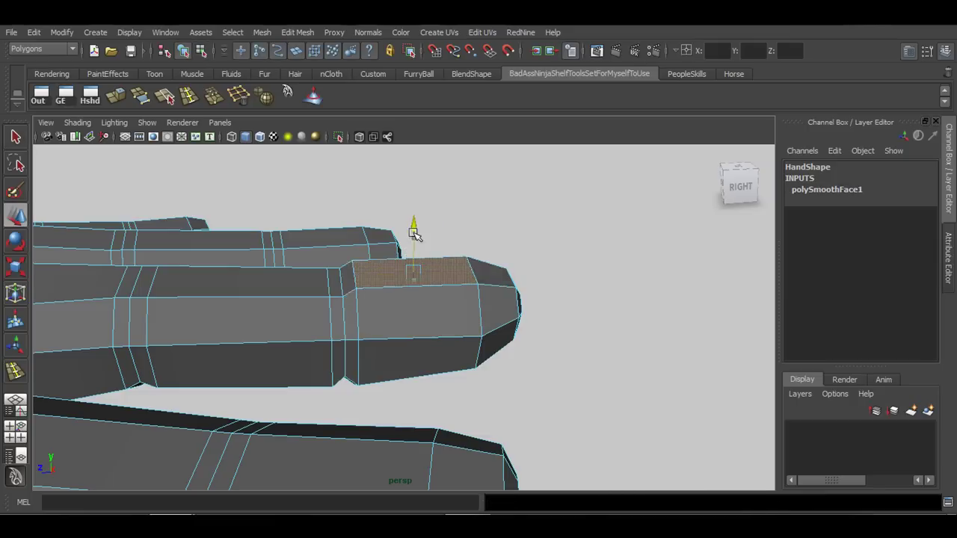
- Return the hand mesh to object mode and center its pivot
left_click_drag(415, 234, 381, 266, "alt")
right_click_drag(381, 266, 442, 248)
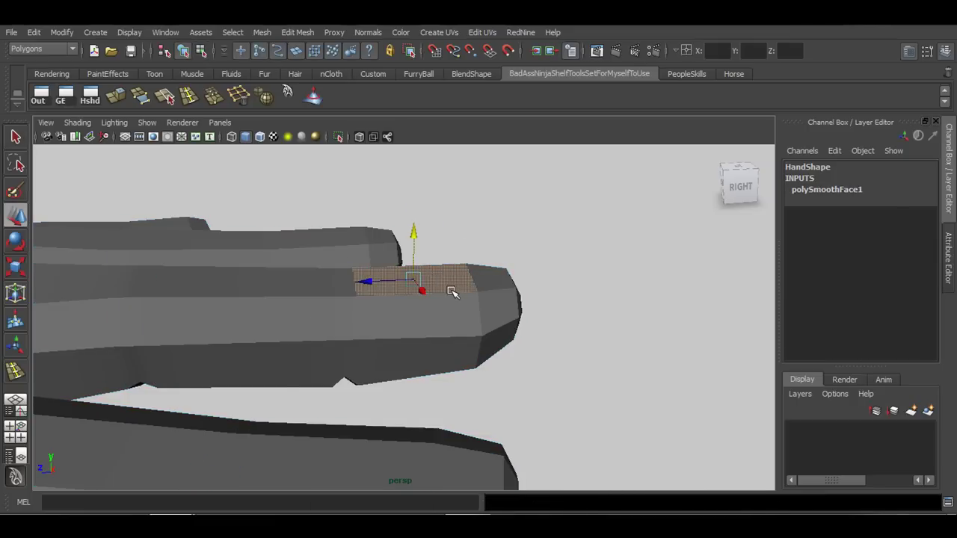
scroll(451, 291, "down", 6)
left_click_drag(466, 348, 418, 307, "alt")
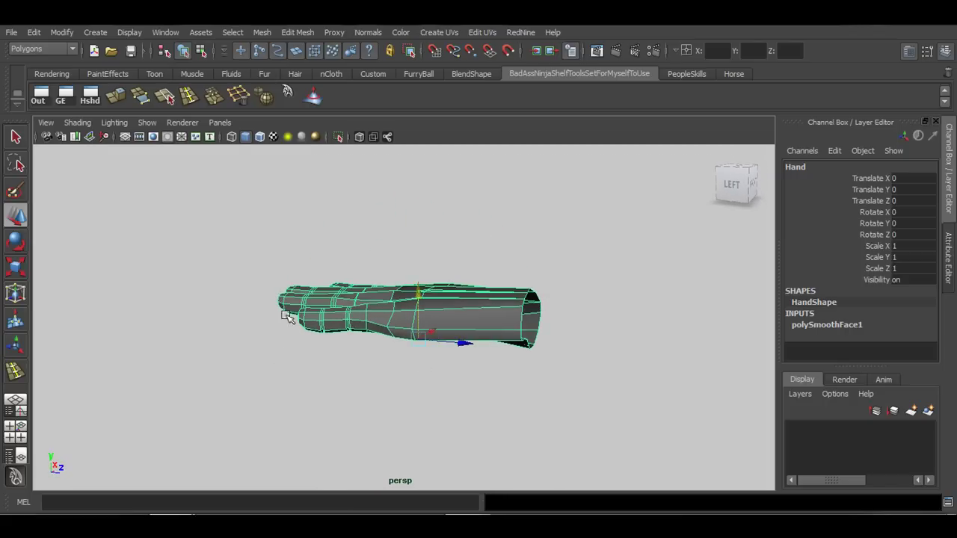
left_click(67, 31)
left_click(100, 169)
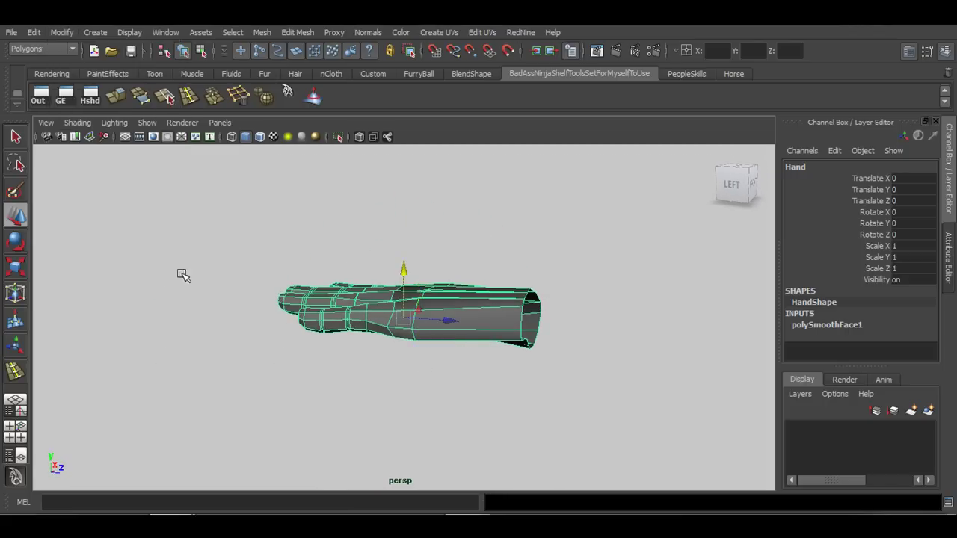
- Deselect the hand, turn on wireframe-on-shaded display and examine the mesh topology from the back, palm and thumb side
left_click_drag(437, 299, 381, 353, "alt")
left_click(561, 282)
left_click_drag(561, 281, 511, 374, "alt")
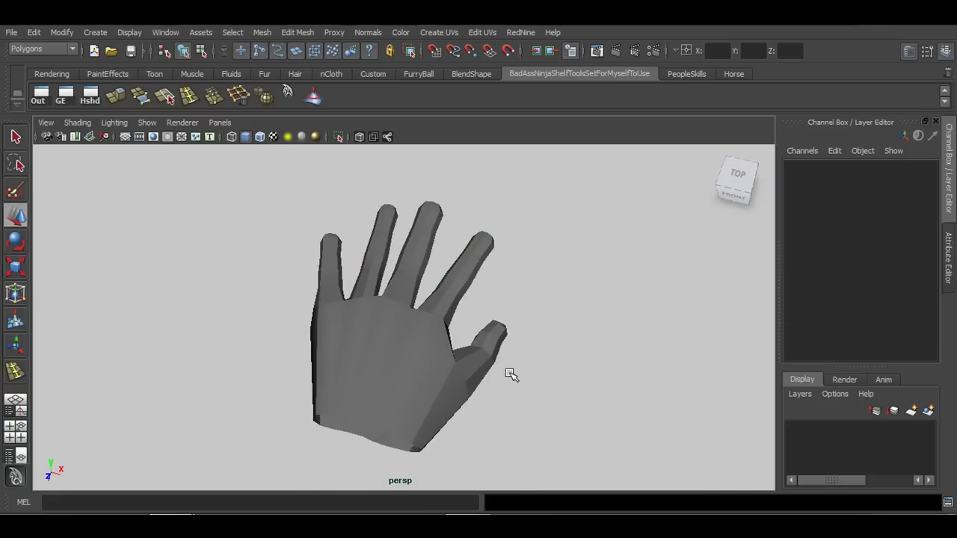
left_click(259, 137)
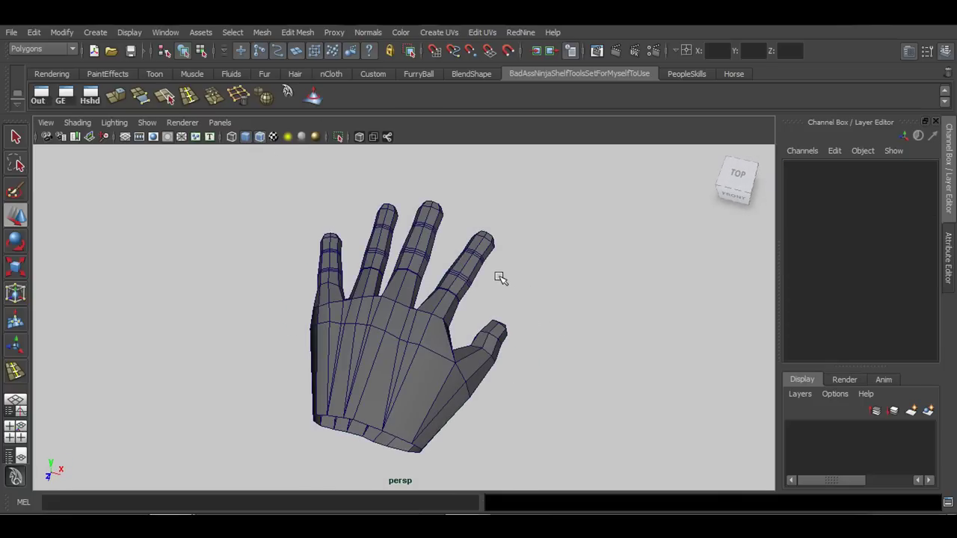
left_click_drag(555, 272, 373, 220, "alt")
right_click_drag(374, 221, 246, 384, "alt")
left_click_drag(246, 385, 67, 391, "alt")
right_click_drag(67, 391, 190, 388, "alt")
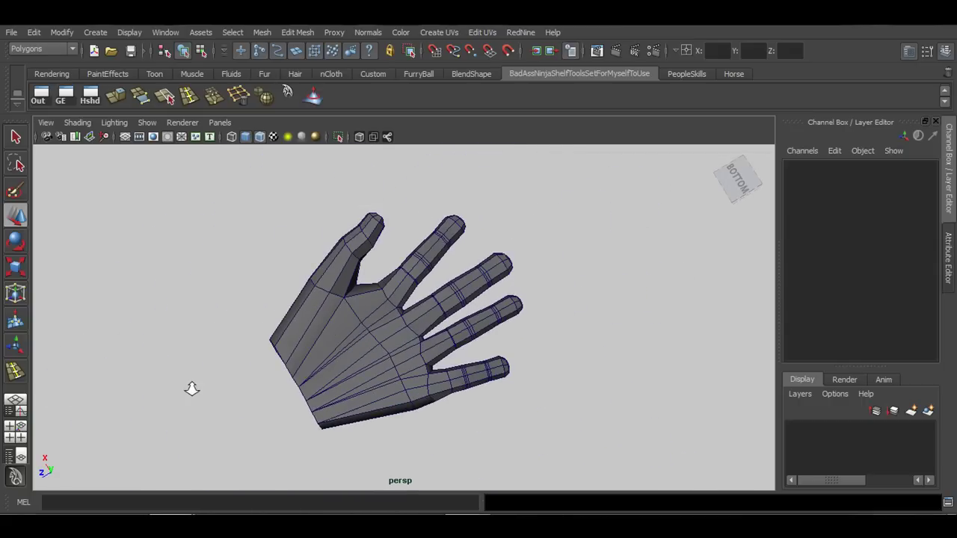
left_click_drag(190, 388, 392, 371, "alt")
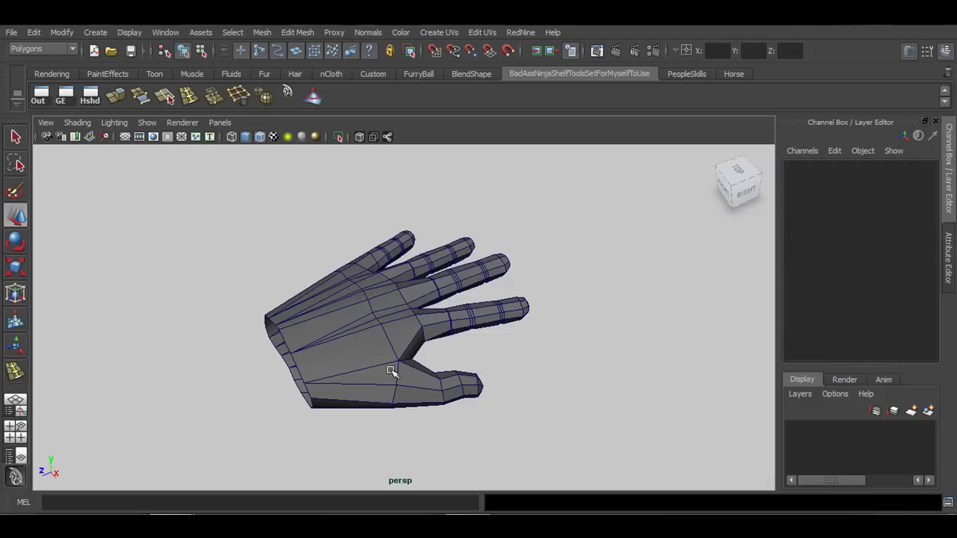